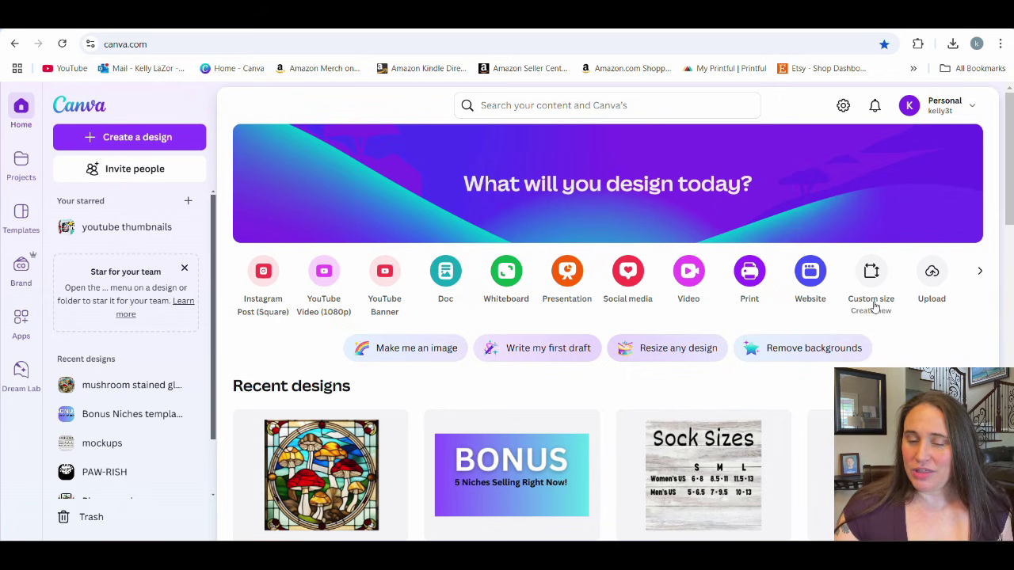
Step: Create a blank custom-size design of 4500 × 5400 px
{"action": "left_click", "coordinate": [869, 272]}
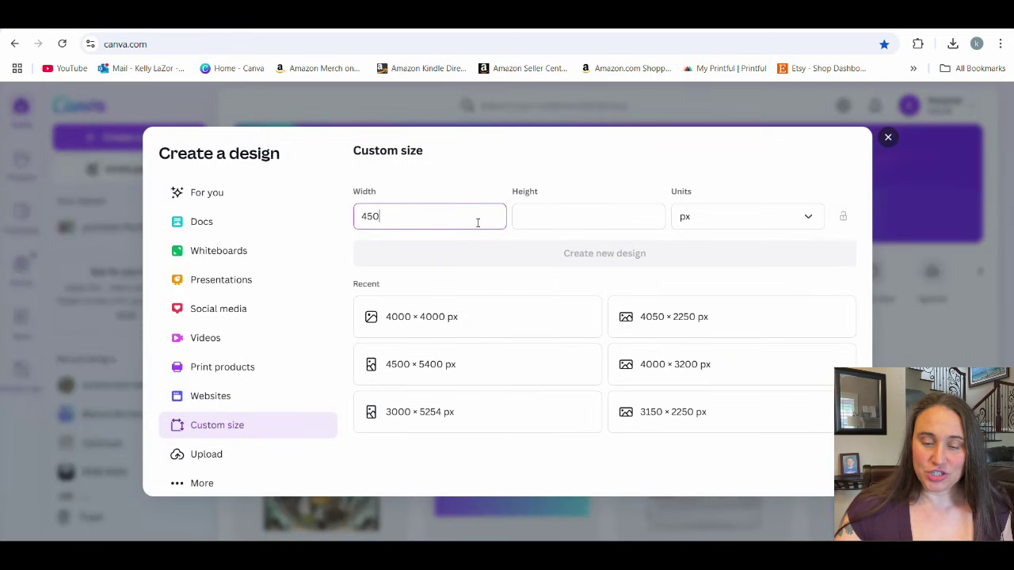
{"action": "left_click", "coordinate": [580, 226]}
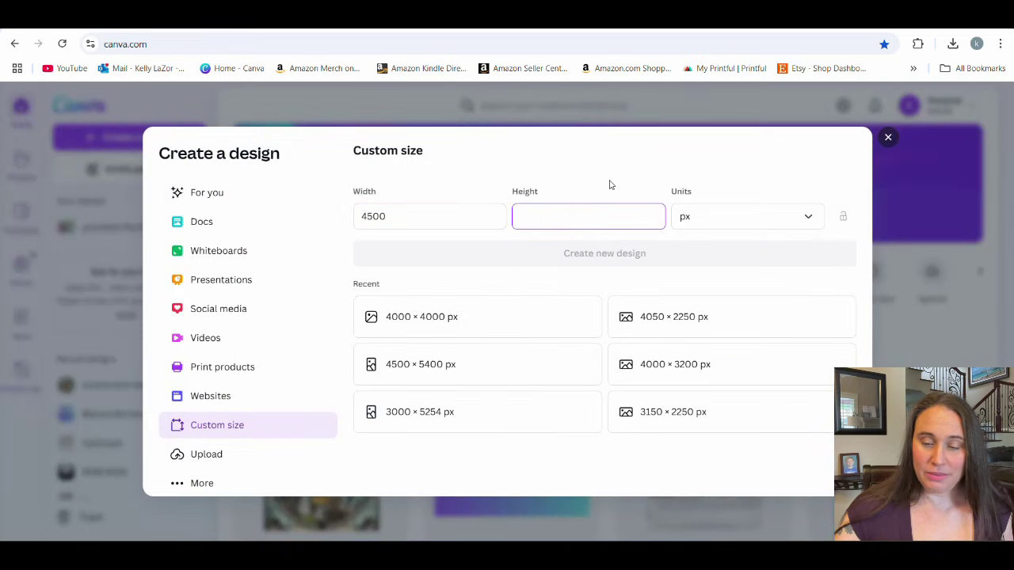
{"action": "type", "text": "5400"}
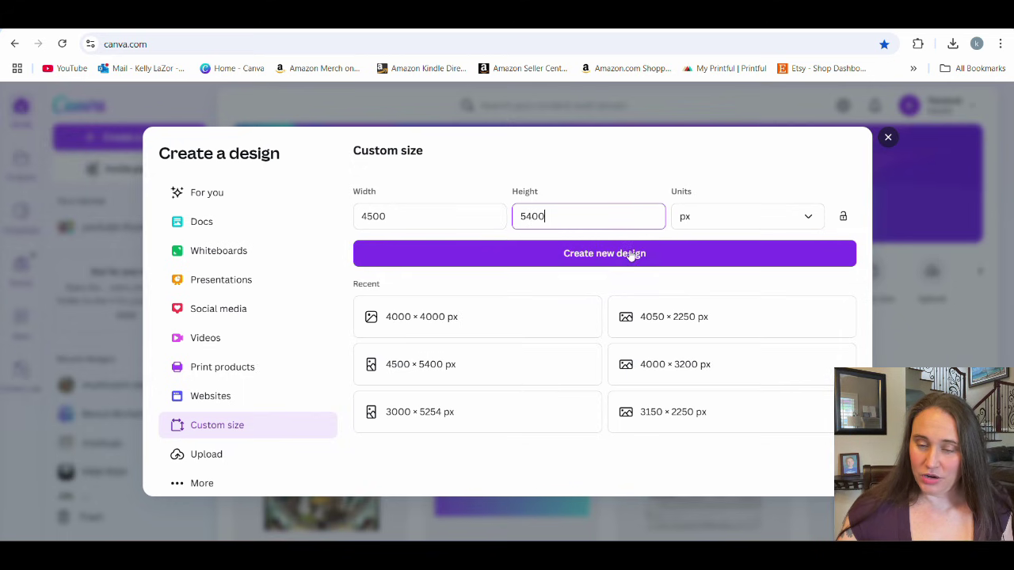
{"action": "left_click", "coordinate": [631, 255]}
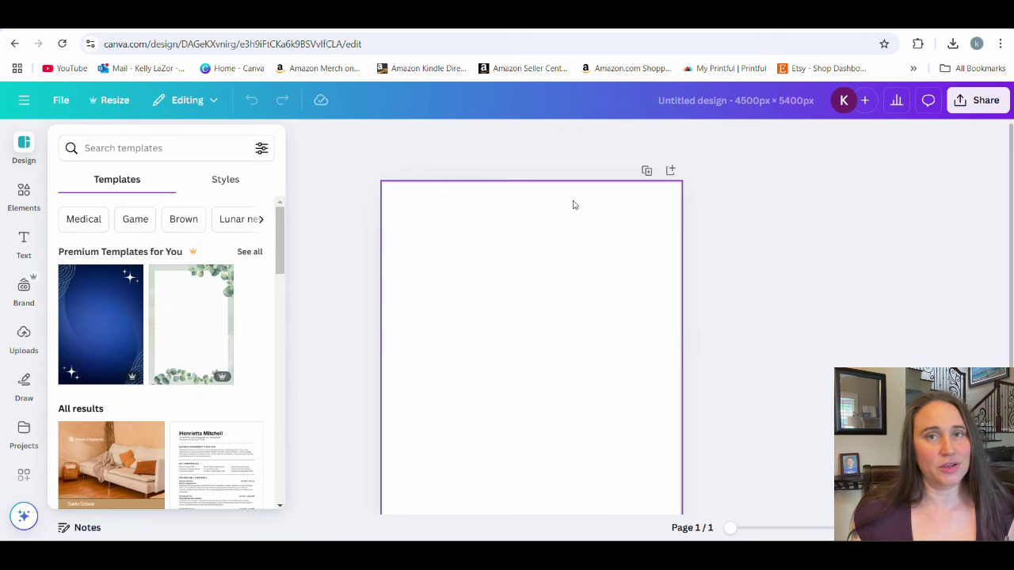
Step: Close the template suggestions and set the page background to black
{"action": "left_click", "coordinate": [875, 251]}
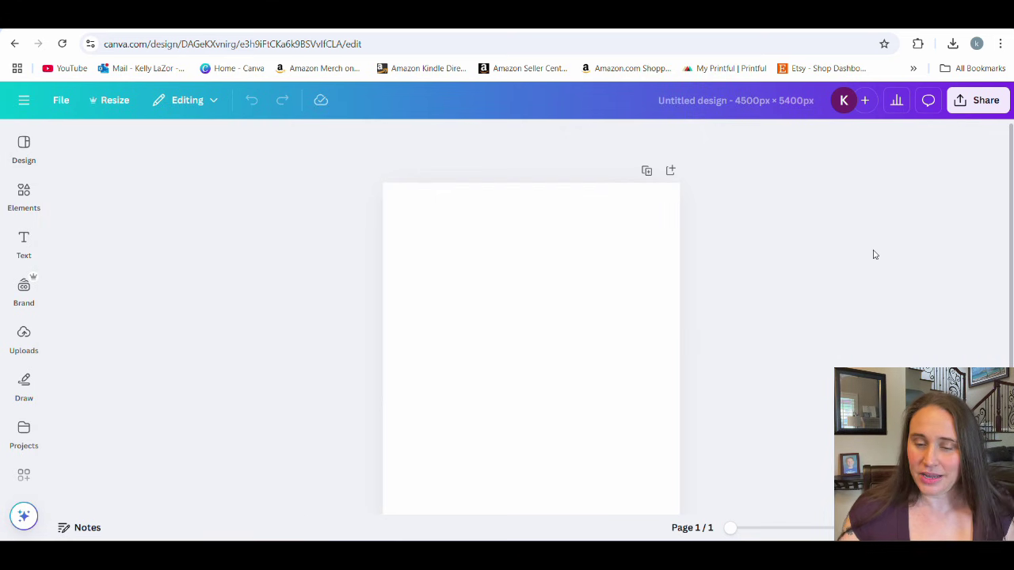
{"action": "left_click", "coordinate": [487, 272]}
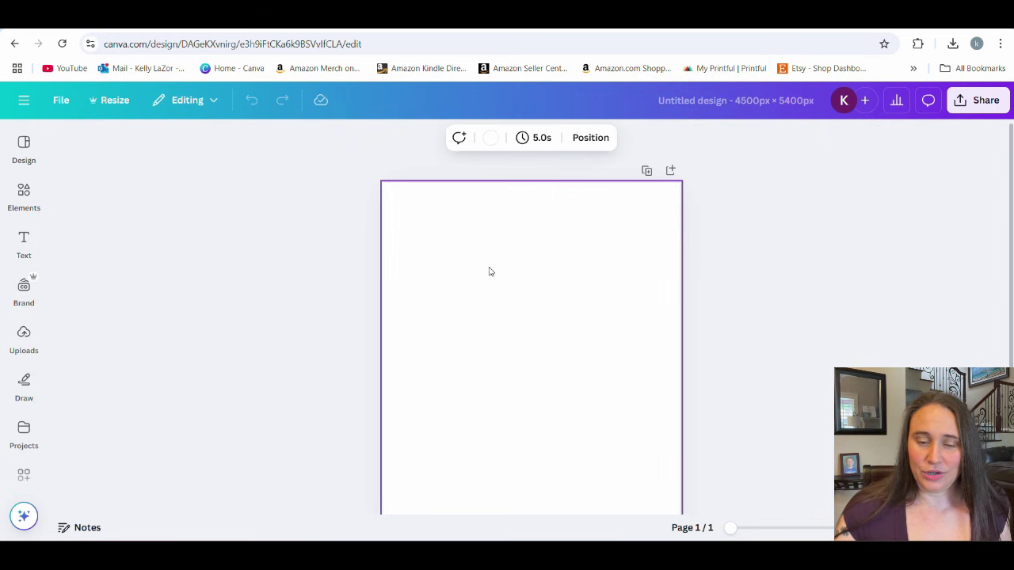
{"action": "left_click", "coordinate": [491, 138]}
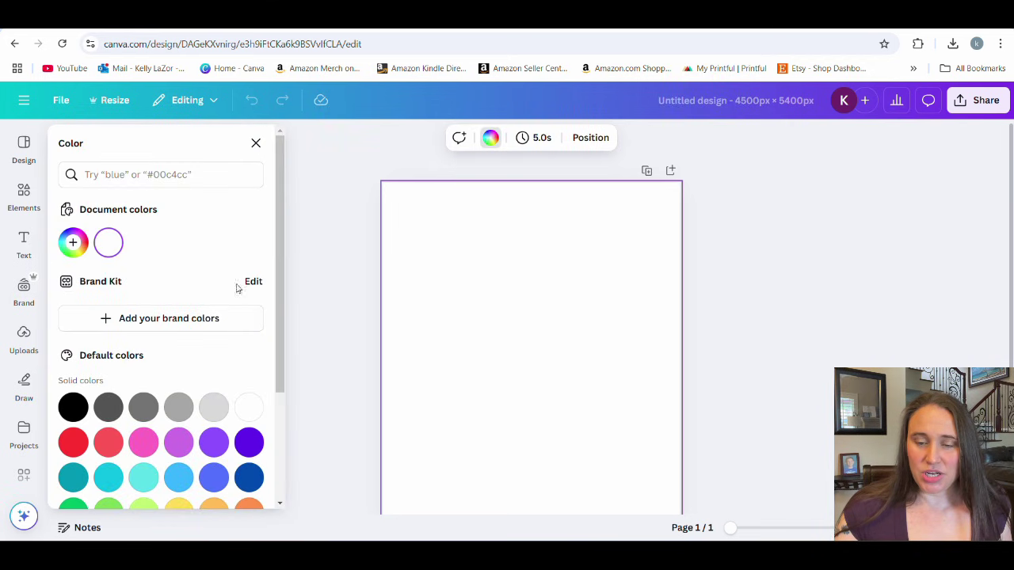
{"action": "left_click", "coordinate": [74, 408]}
{"action": "left_click", "coordinate": [734, 337]}
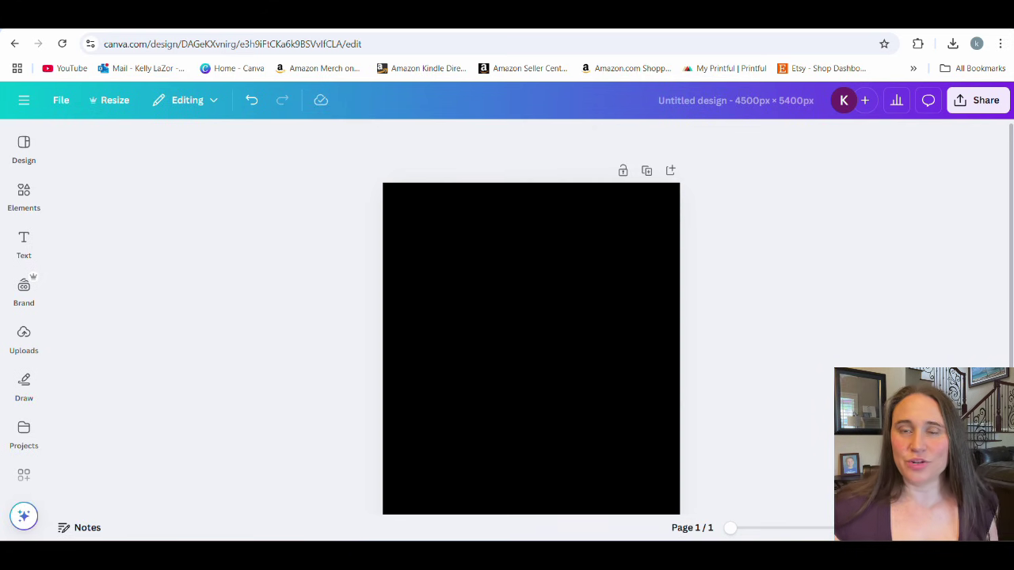
{"action": "scroll", "coordinate": [820, 231], "scroll_direction": "down", "scroll_amount": 1}
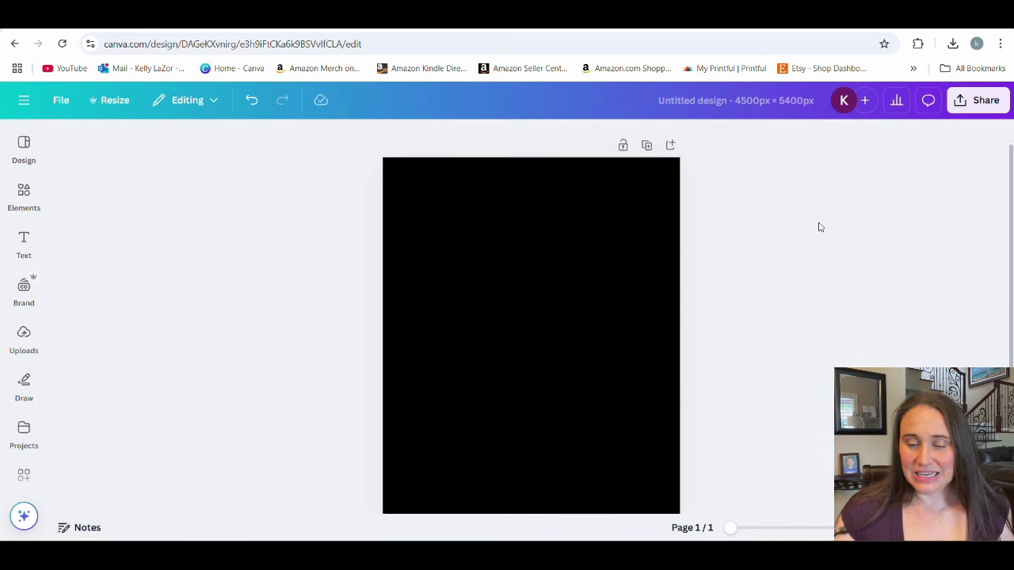
{"action": "scroll", "coordinate": [819, 224], "scroll_direction": "up", "scroll_amount": 1}
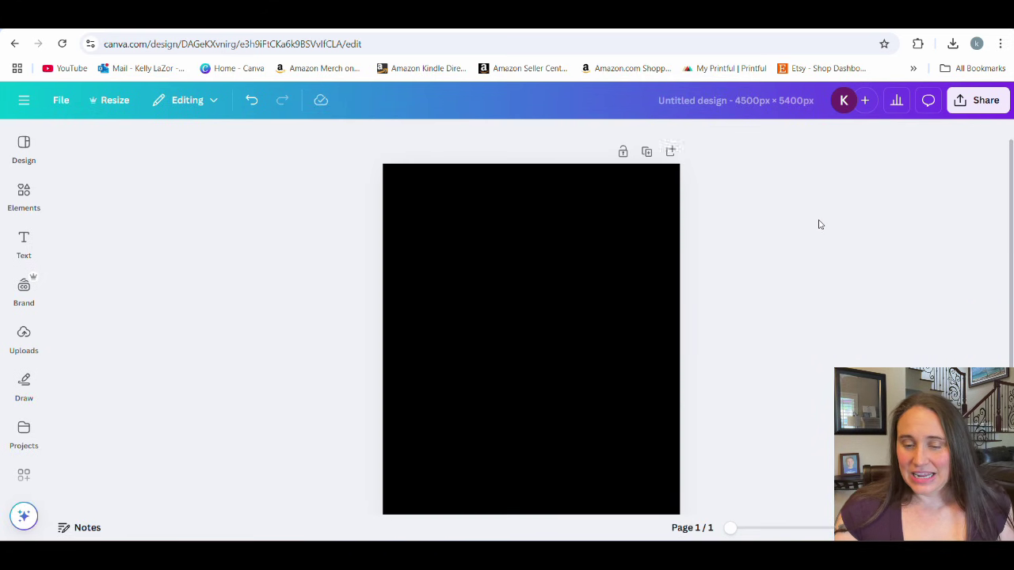
Step: Change the page background from black to the dark grey swatch
{"action": "left_click", "coordinate": [654, 207]}
{"action": "left_click", "coordinate": [491, 138]}
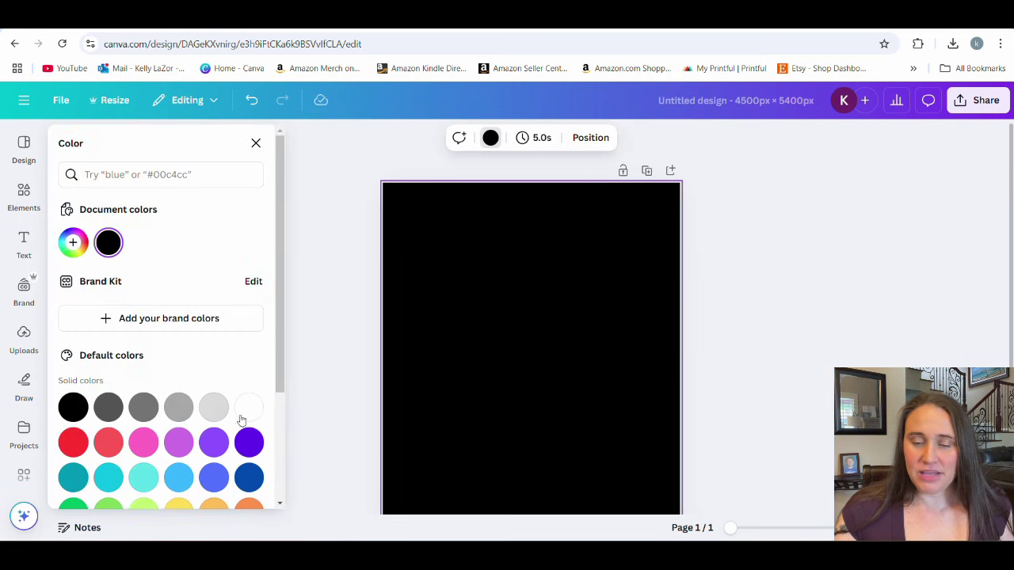
{"action": "left_click", "coordinate": [108, 407]}
{"action": "key", "text": "Escape"}
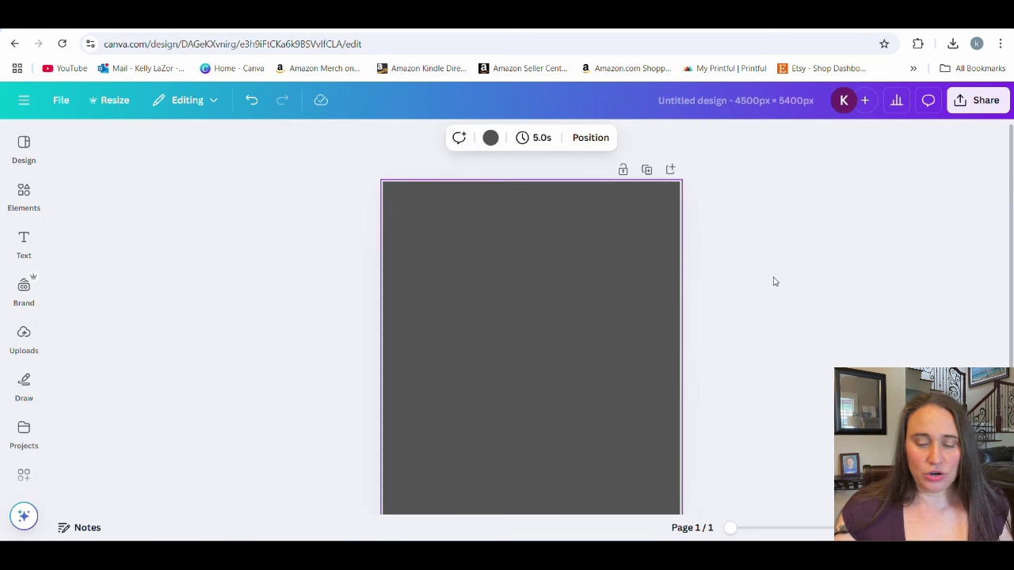
{"action": "scroll", "coordinate": [772, 282], "scroll_direction": "down", "scroll_amount": 1}
{"action": "scroll", "coordinate": [774, 281], "scroll_direction": "up", "scroll_amount": 1}
{"action": "scroll", "coordinate": [776, 273], "scroll_direction": "down", "scroll_amount": 1}
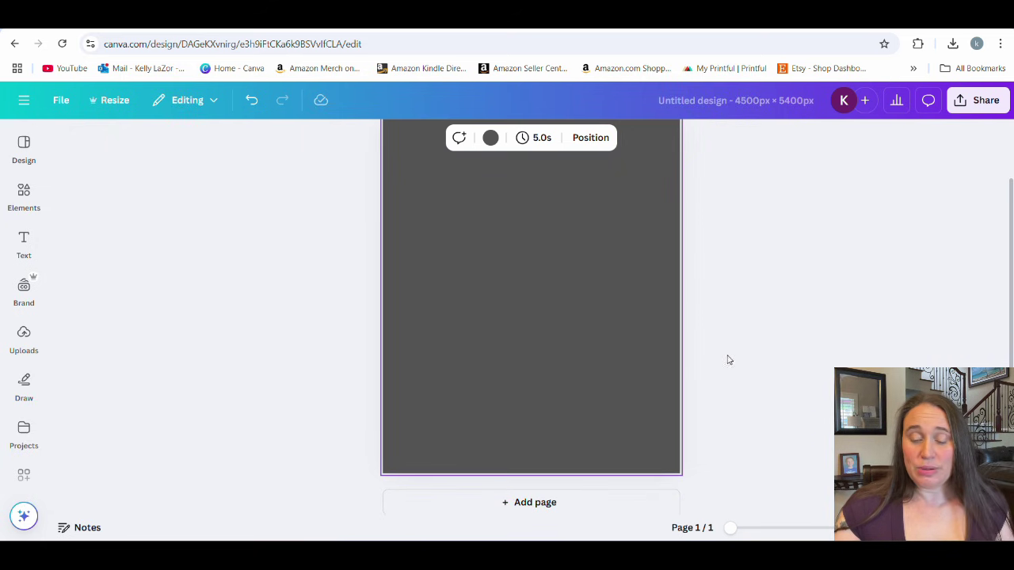
Step: Add a circle with C, enlarge it greatly, and centre it horizontally near the page top
{"action": "key", "text": "c"}
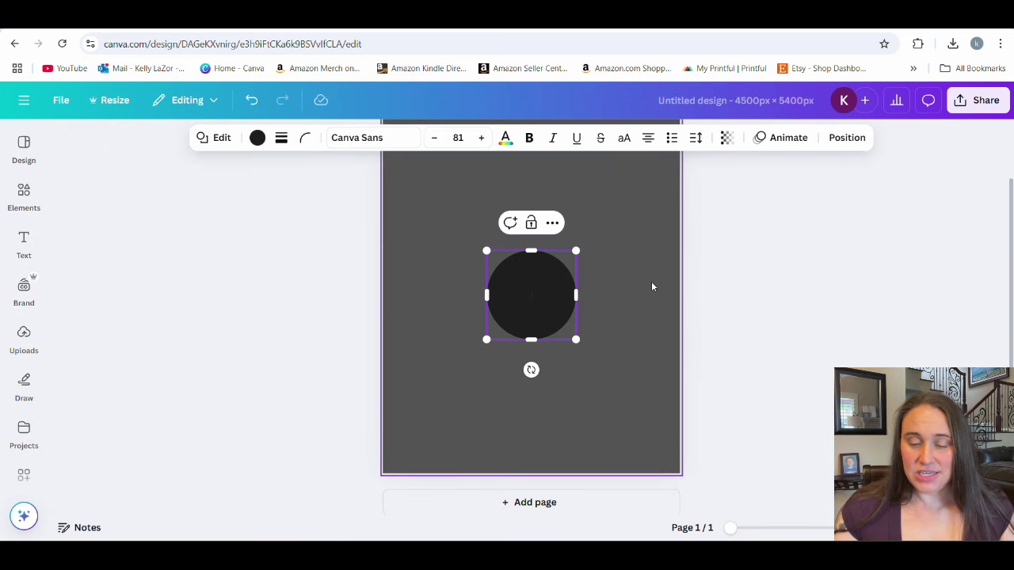
{"action": "left_click_drag", "start_coordinate": [575, 248], "coordinate": [735, 170]}
{"action": "left_click_drag", "start_coordinate": [625, 276], "coordinate": [566, 282]}
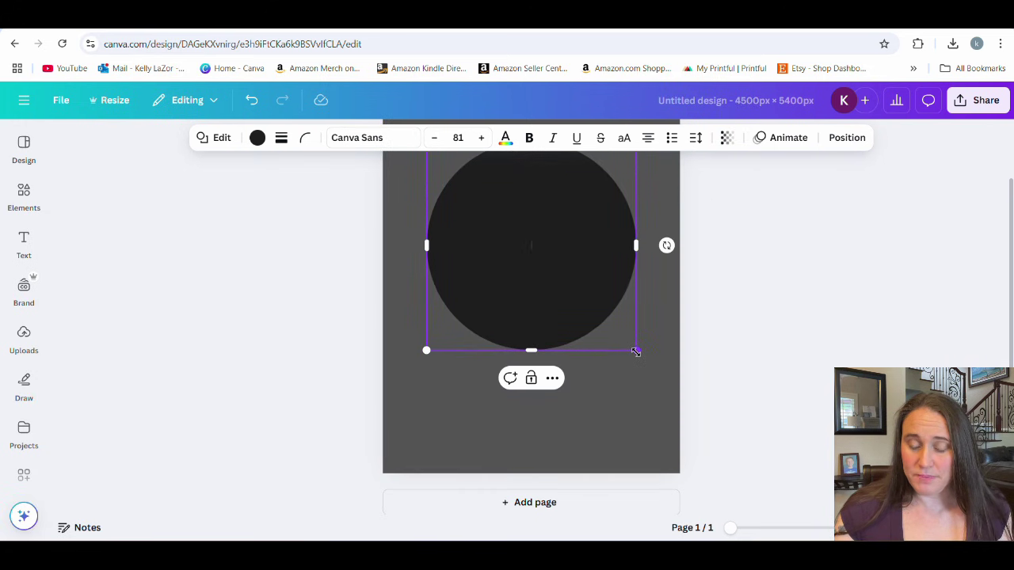
{"action": "left_click_drag", "start_coordinate": [636, 350], "coordinate": [674, 392]}
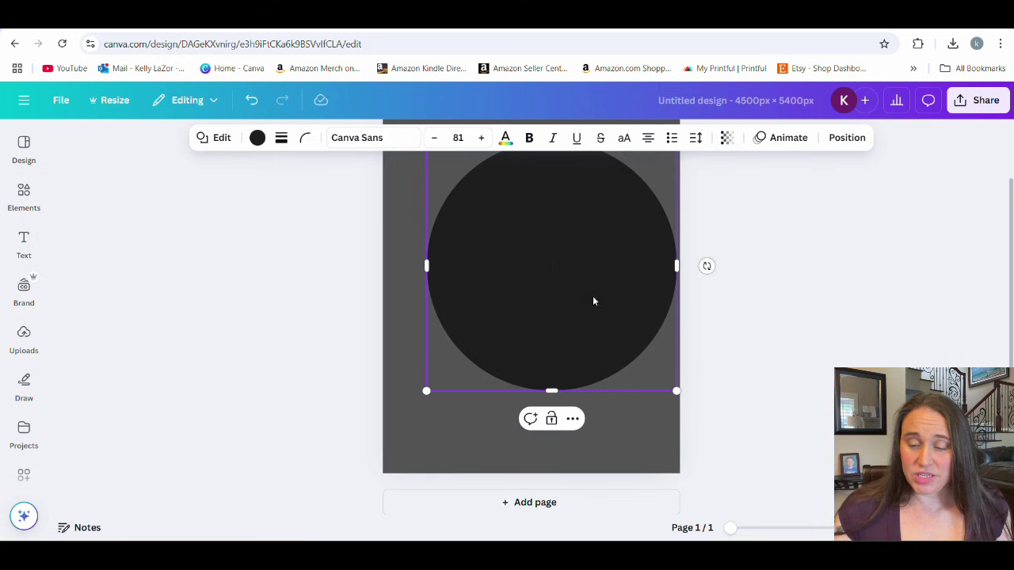
{"action": "left_click_drag", "start_coordinate": [593, 298], "coordinate": [568, 294]}
{"action": "scroll", "coordinate": [586, 333], "scroll_direction": "up", "scroll_amount": 1}
{"action": "left_click_drag", "start_coordinate": [566, 364], "coordinate": [573, 393]}
{"action": "left_click", "coordinate": [769, 334]}
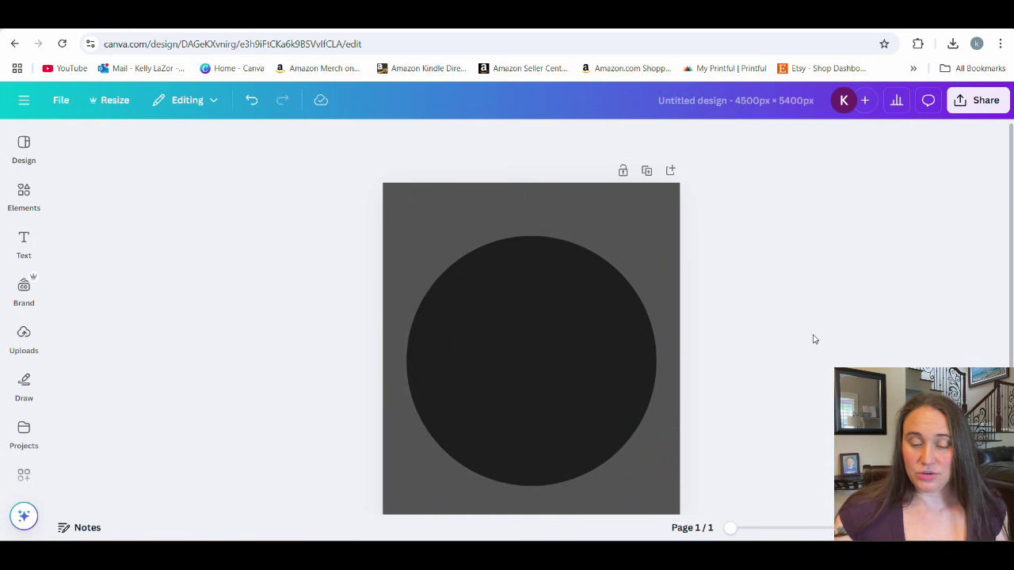
{"action": "scroll", "coordinate": [814, 337], "scroll_direction": "down", "scroll_amount": 1}
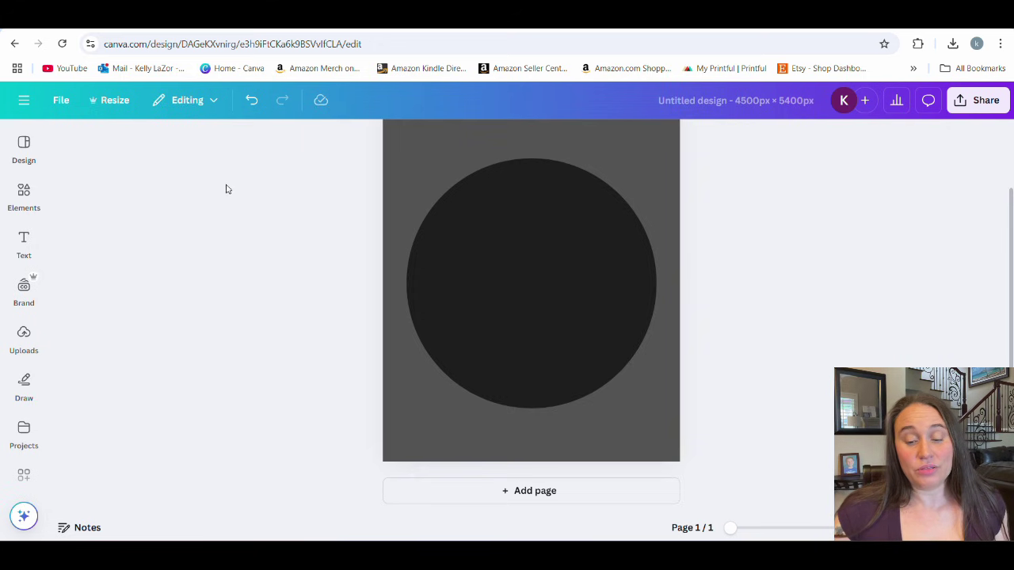
Step: Search Elements for 'circle outline' and show only the Graphics results
{"action": "left_click", "coordinate": [29, 199]}
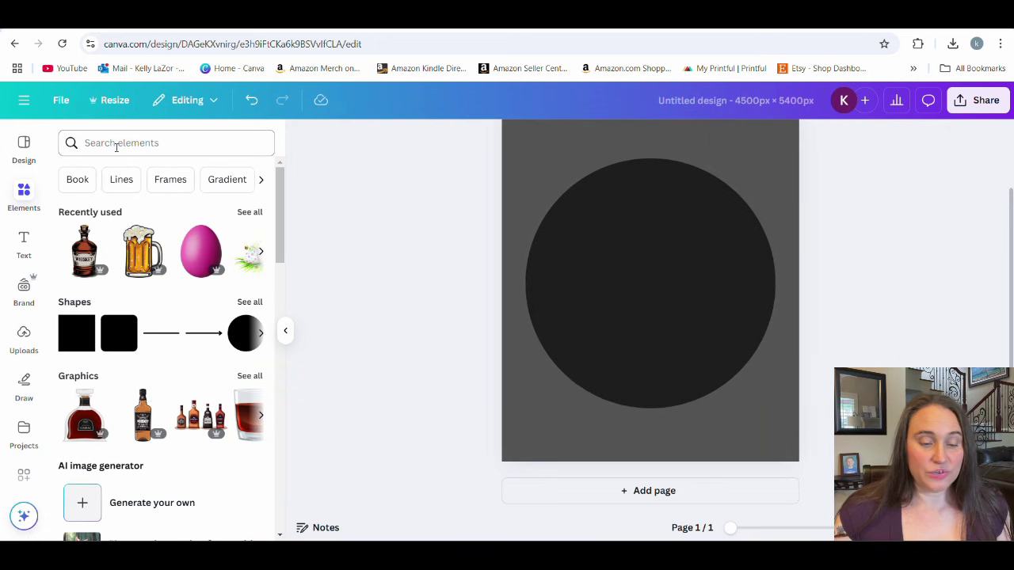
{"action": "left_click", "coordinate": [106, 145]}
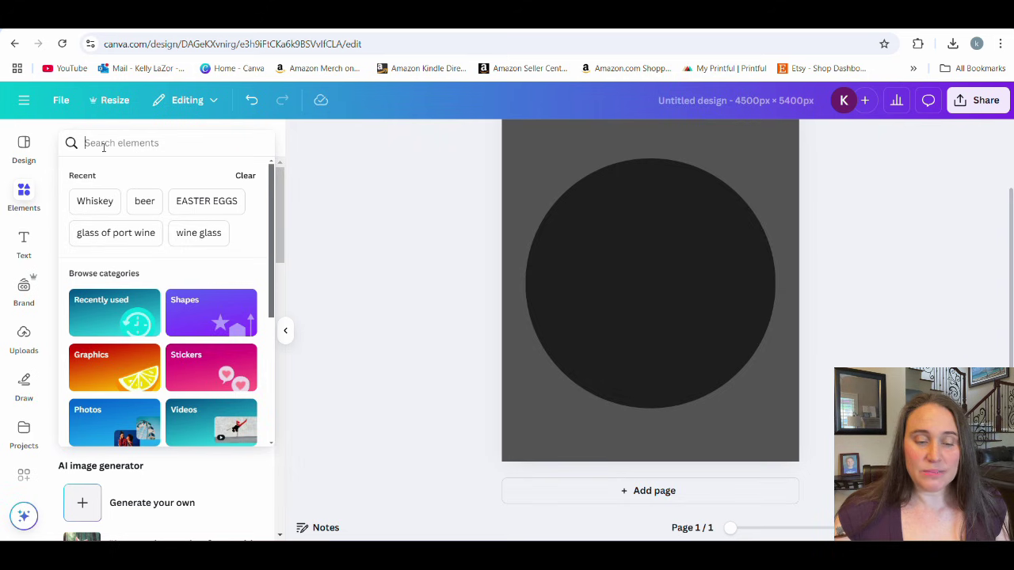
{"action": "type", "text": "c"}
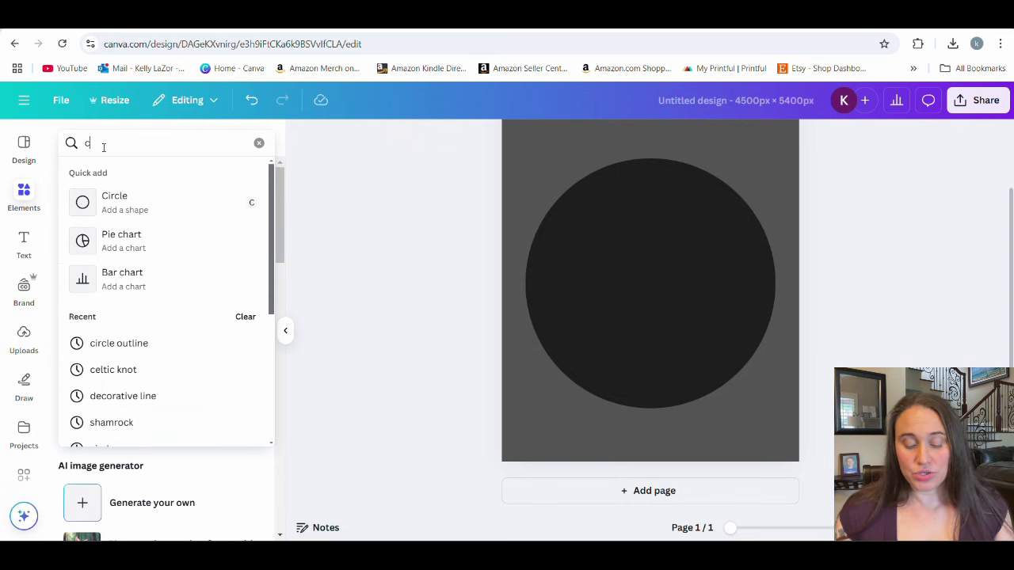
{"action": "type", "text": "ircle outline"}
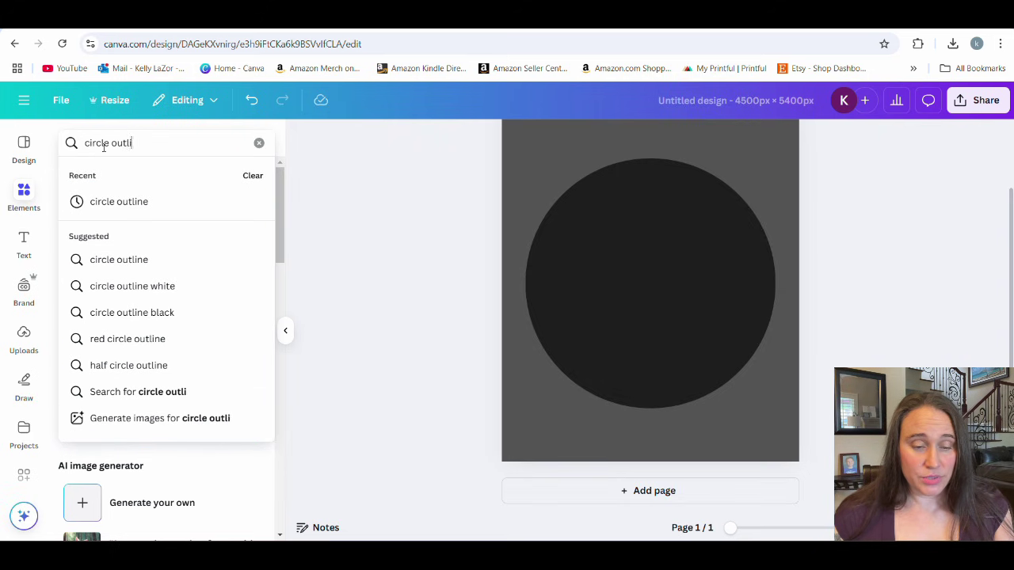
{"action": "key", "text": "Return"}
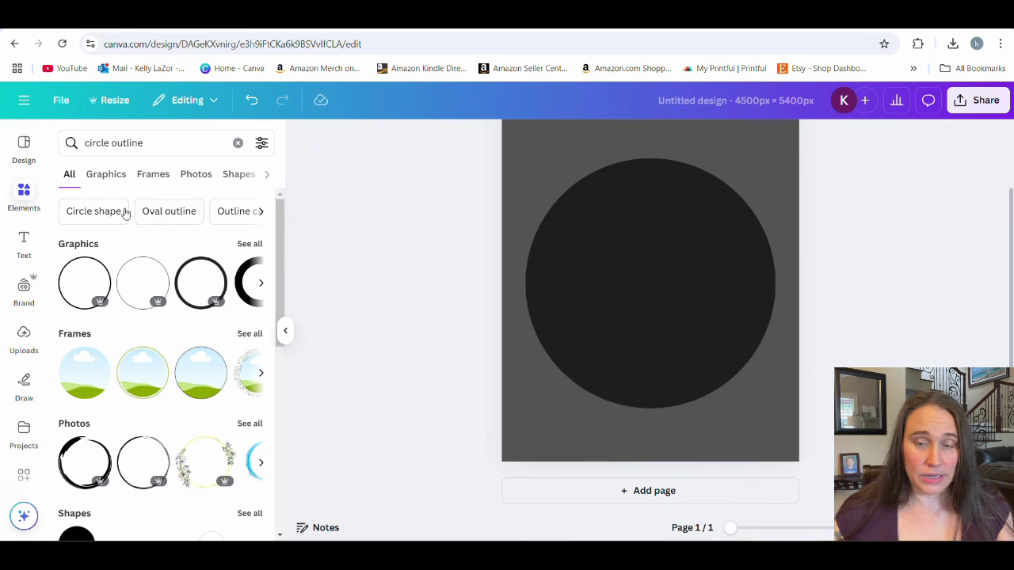
{"action": "left_click", "coordinate": [248, 244]}
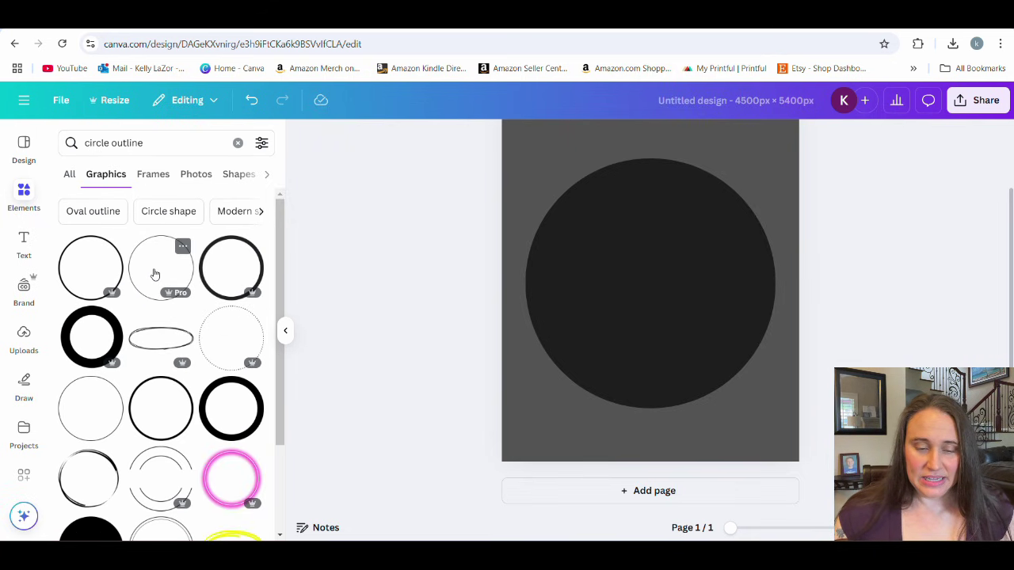
Step: Add a thin white circle outline, resize it, and centre it over the dark circle
{"action": "left_click", "coordinate": [156, 274]}
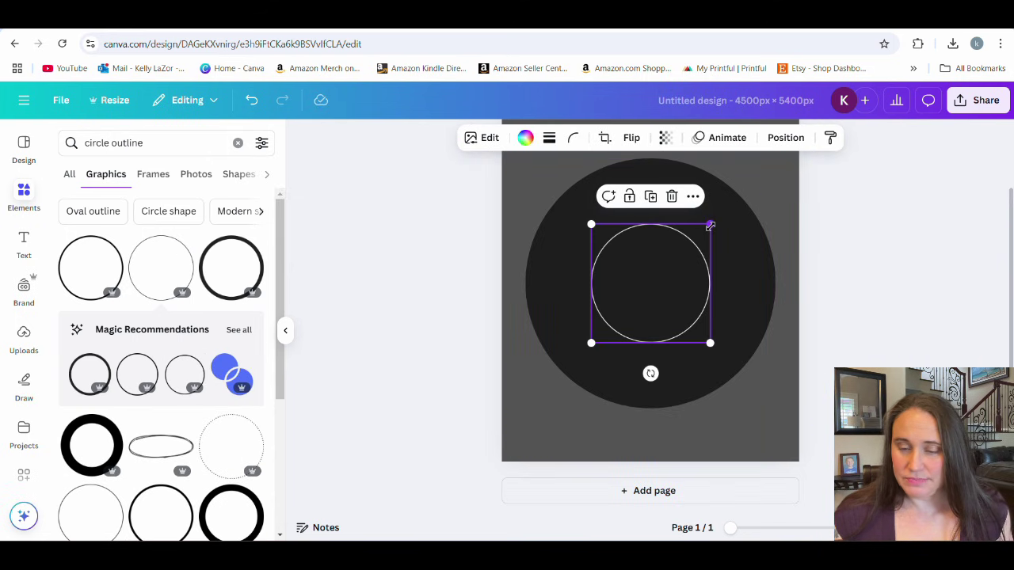
{"action": "left_click_drag", "start_coordinate": [713, 222], "coordinate": [767, 172]}
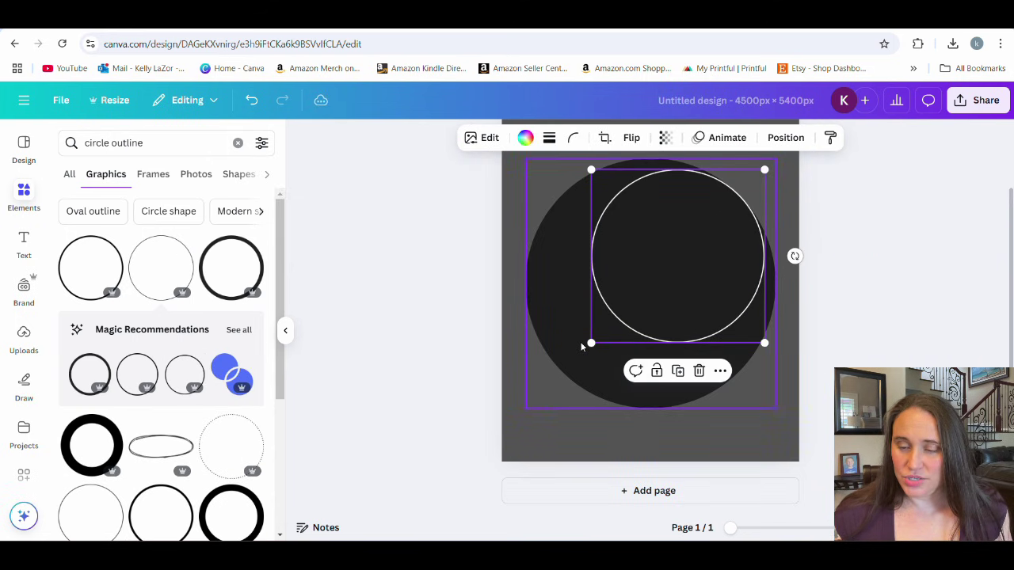
{"action": "left_click_drag", "start_coordinate": [591, 343], "coordinate": [500, 413]}
{"action": "left_click_drag", "start_coordinate": [592, 369], "coordinate": [614, 353]}
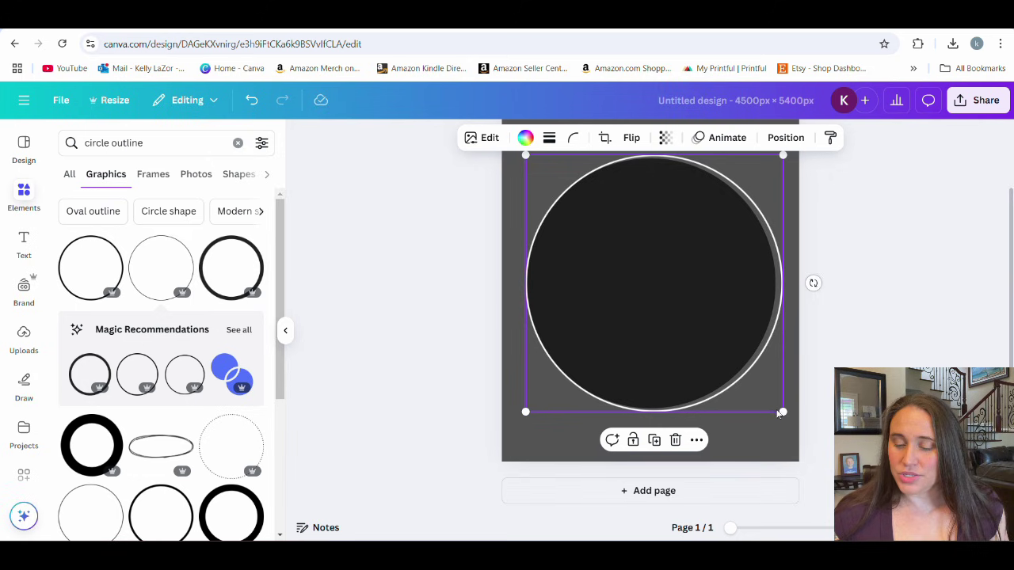
{"action": "left_click_drag", "start_coordinate": [783, 412], "coordinate": [693, 323]}
{"action": "left_click_drag", "start_coordinate": [629, 249], "coordinate": [665, 276]}
Step: Add a bolder circle outline, colour it orange, and enlarge it to ring the dark circle
{"action": "left_click", "coordinate": [482, 276]}
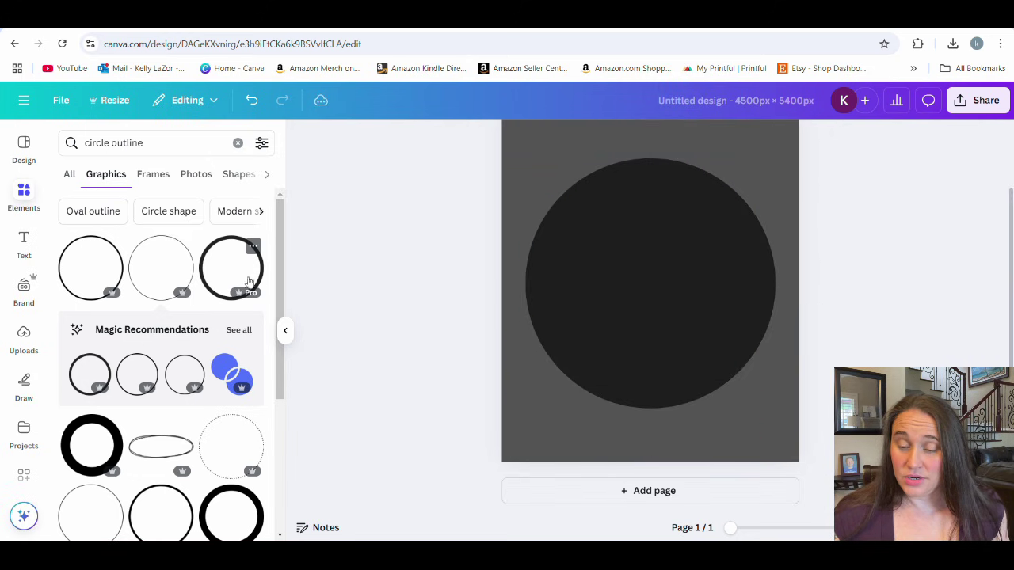
{"action": "left_click", "coordinate": [95, 265]}
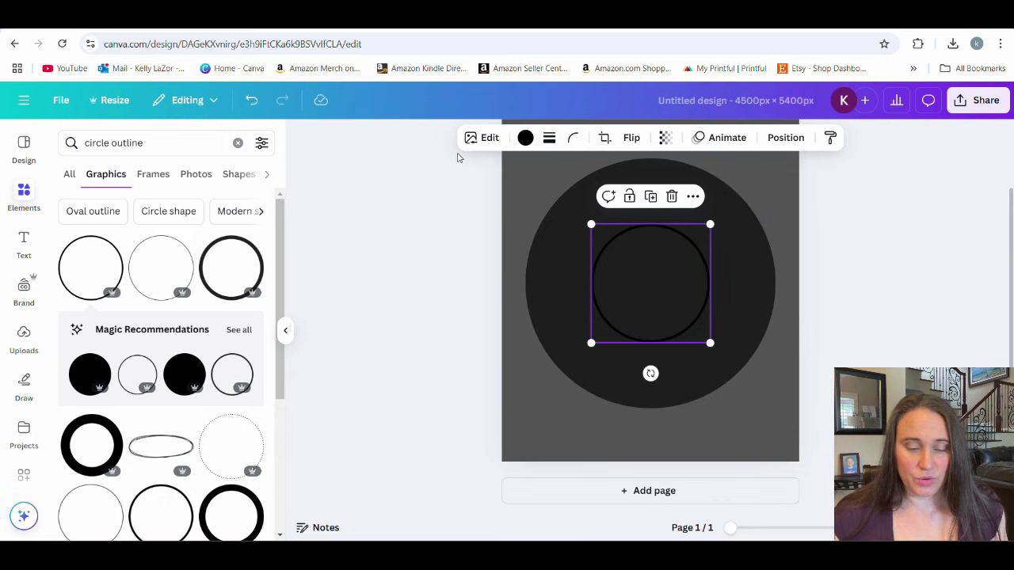
{"action": "left_click", "coordinate": [525, 138]}
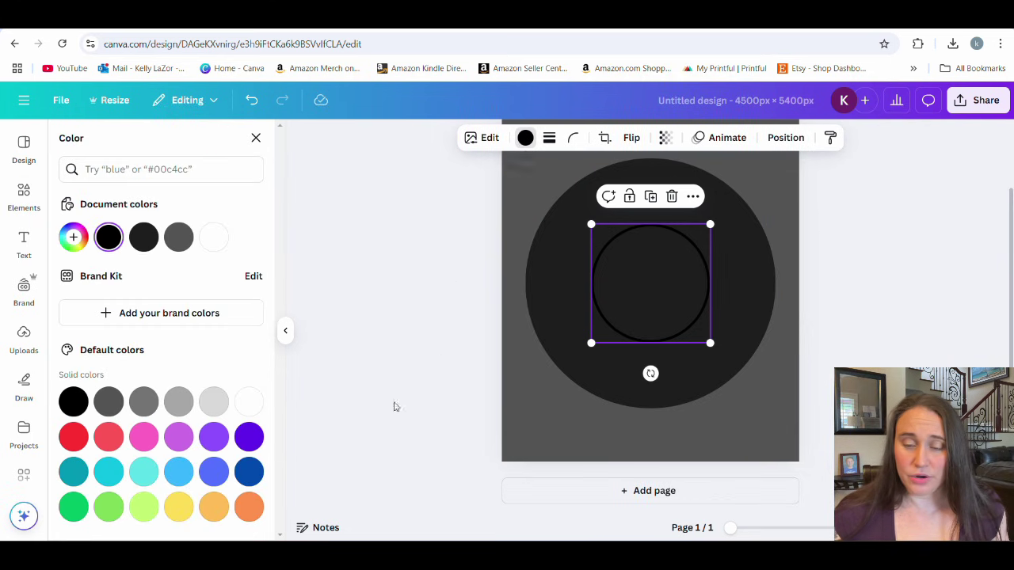
{"action": "left_click", "coordinate": [213, 506]}
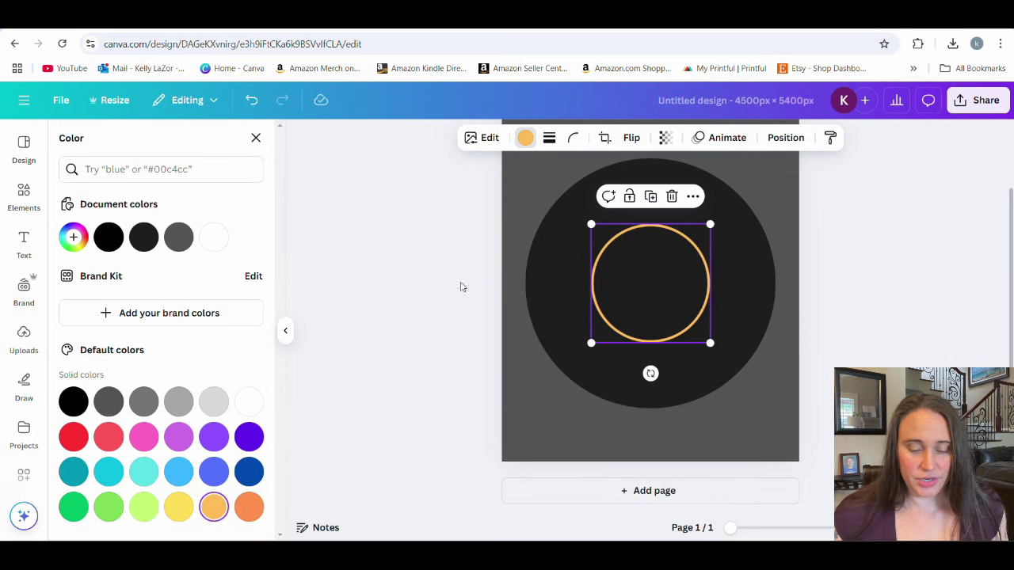
{"action": "left_click", "coordinate": [707, 221]}
{"action": "left_click_drag", "start_coordinate": [708, 222], "coordinate": [776, 159]}
{"action": "left_click_drag", "start_coordinate": [591, 343], "coordinate": [514, 408]}
Step: Centre the orange ring on the page and add a thin white circle outline
{"action": "left_click_drag", "start_coordinate": [650, 336], "coordinate": [652, 334]}
{"action": "left_click", "coordinate": [896, 336]}
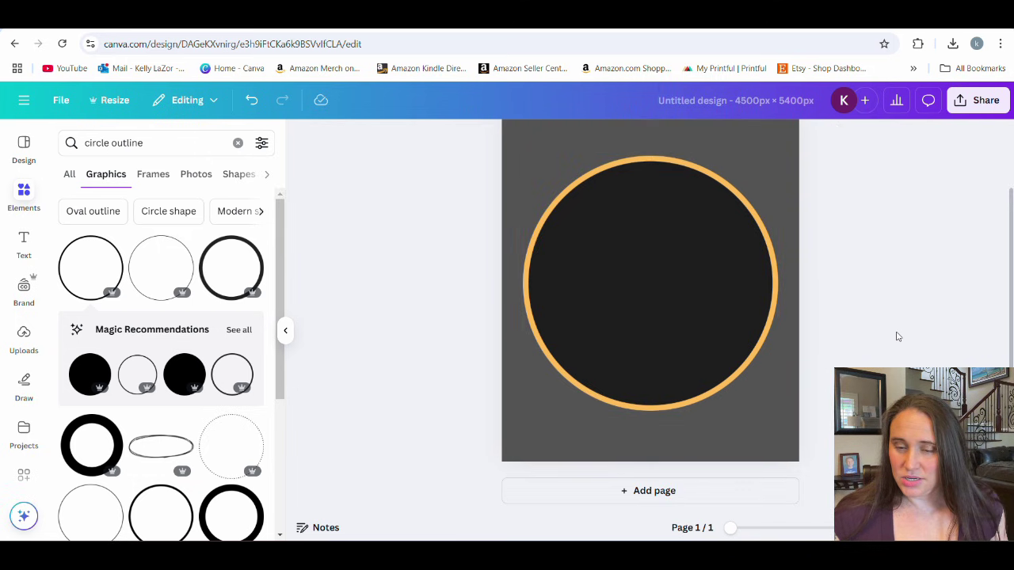
{"action": "left_click", "coordinate": [161, 275]}
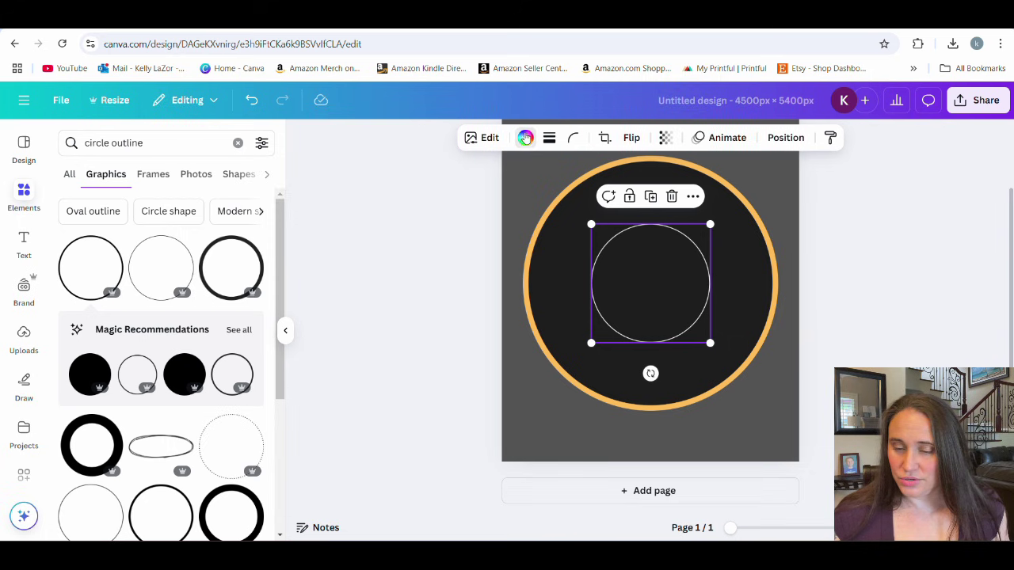
Step: Recolour the thin circle to the light-orange document colour, enlarge it, and centre it in the badge
{"action": "left_click", "coordinate": [525, 137]}
{"action": "left_click", "coordinate": [178, 236]}
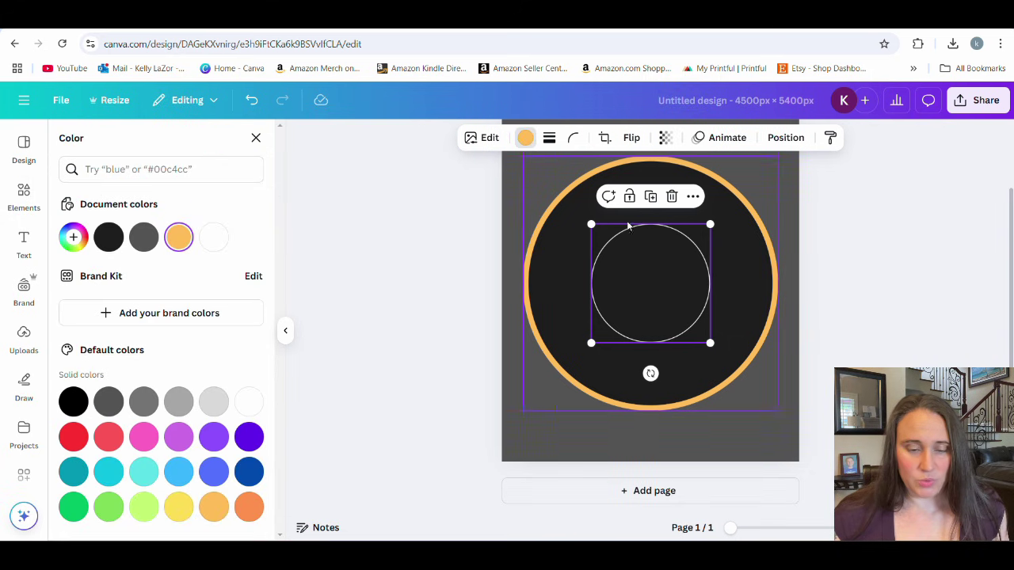
{"action": "left_click_drag", "start_coordinate": [709, 225], "coordinate": [777, 208]}
{"action": "left_click_drag", "start_coordinate": [669, 302], "coordinate": [650, 317]}
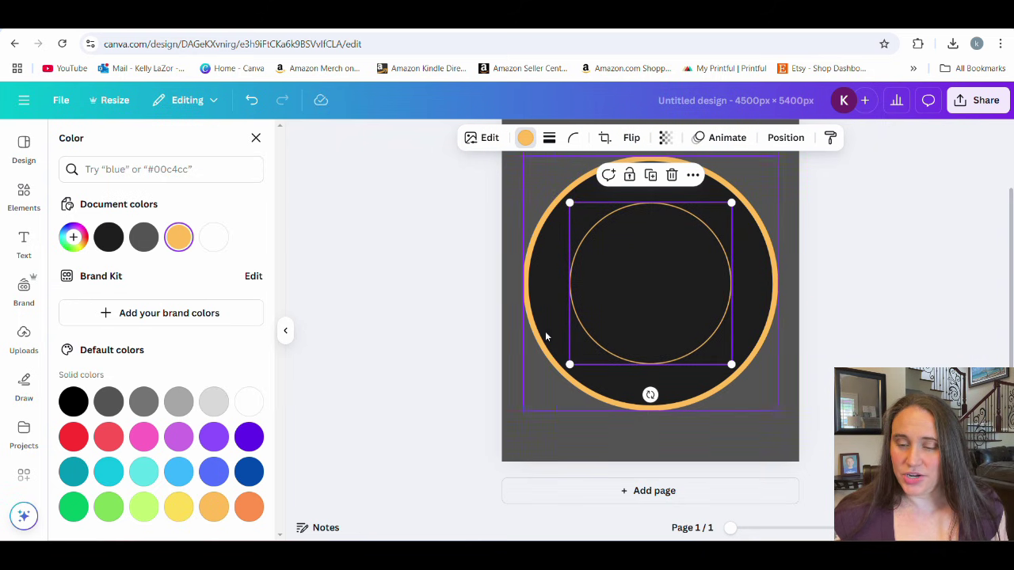
{"action": "left_click", "coordinate": [953, 304]}
{"action": "left_click", "coordinate": [954, 326]}
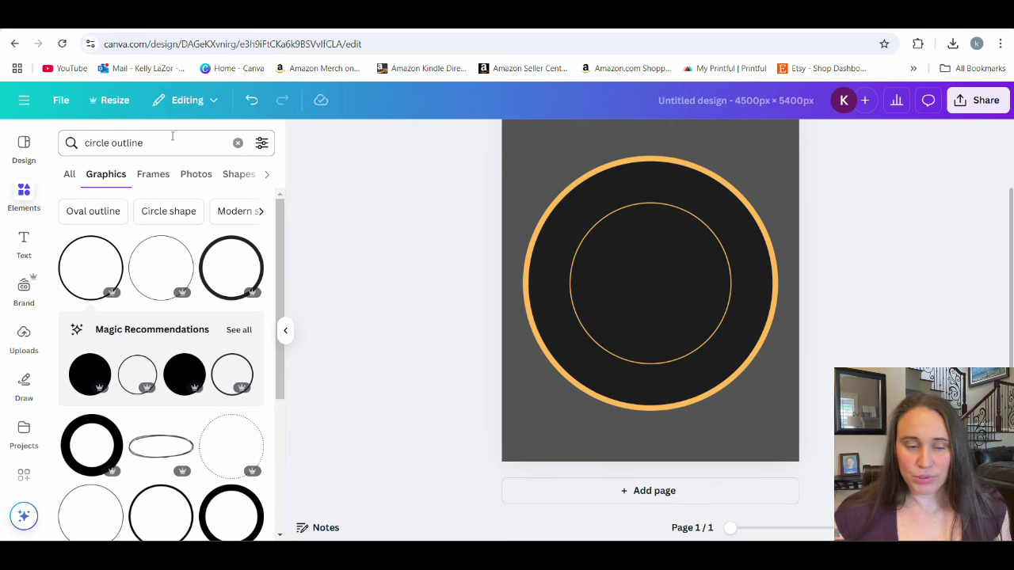
Step: Change the graphics search from 'circle outline' to 'circle starburst'
{"action": "left_click_drag", "start_coordinate": [169, 141], "coordinate": [80, 144]}
{"action": "left_click", "coordinate": [110, 143]}
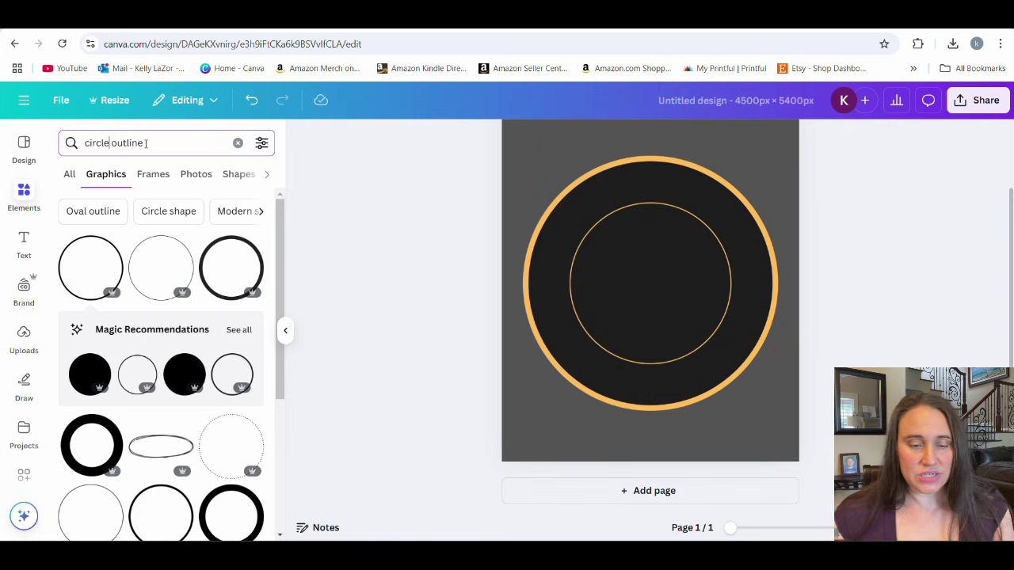
{"action": "left_click_drag", "start_coordinate": [145, 142], "coordinate": [117, 141]}
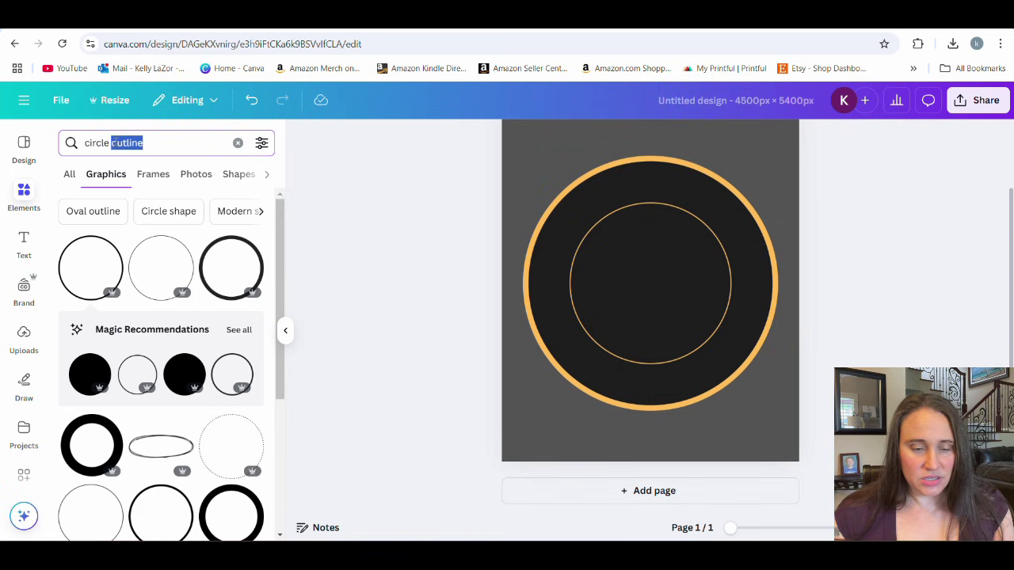
{"action": "type", "text": "starb"}
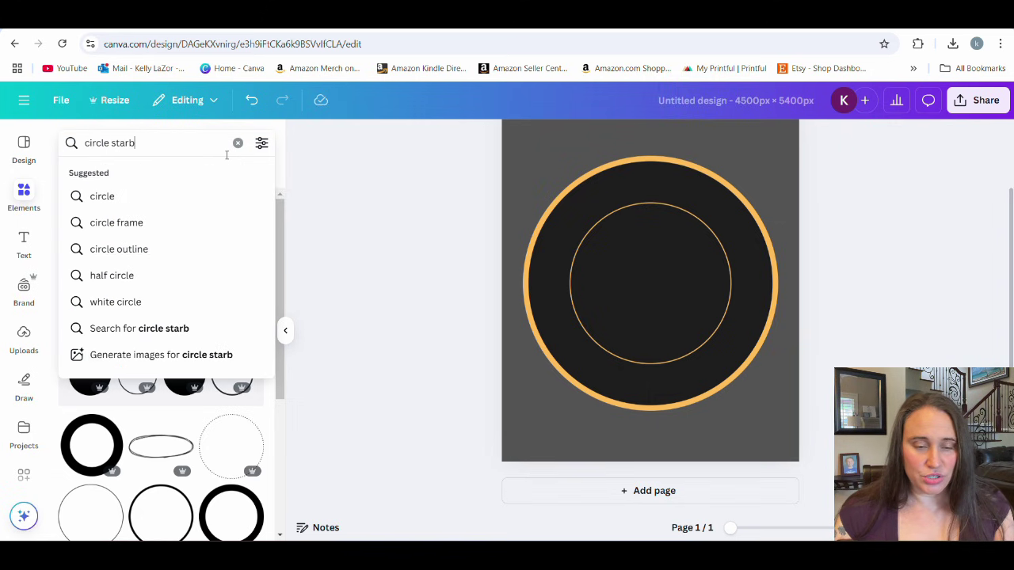
{"action": "type", "text": "urst"}
{"action": "key", "text": "Return"}
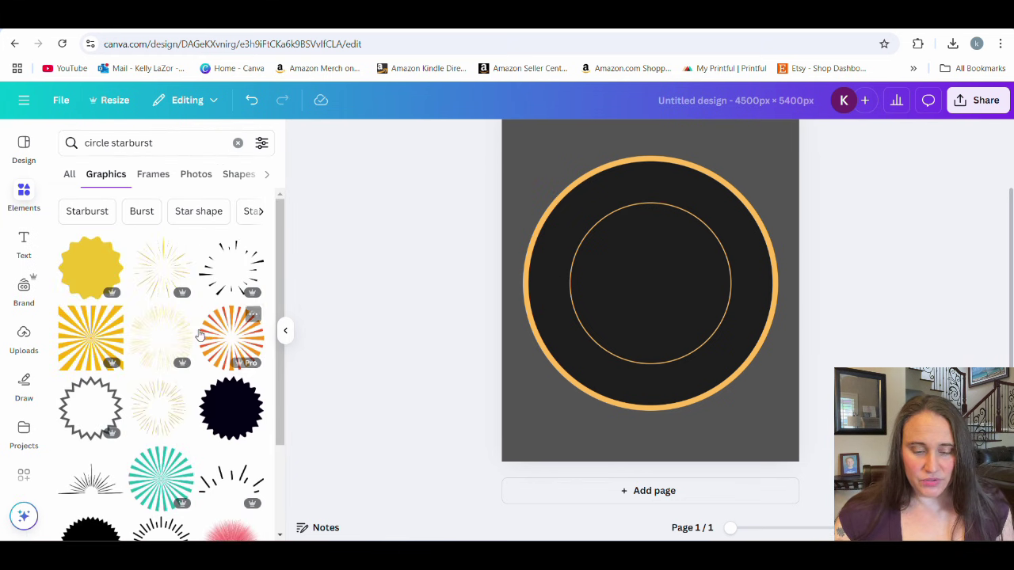
Step: Add the orange and red starburst, enlarge it, and centre it in the thin gold circle
{"action": "left_click", "coordinate": [224, 334]}
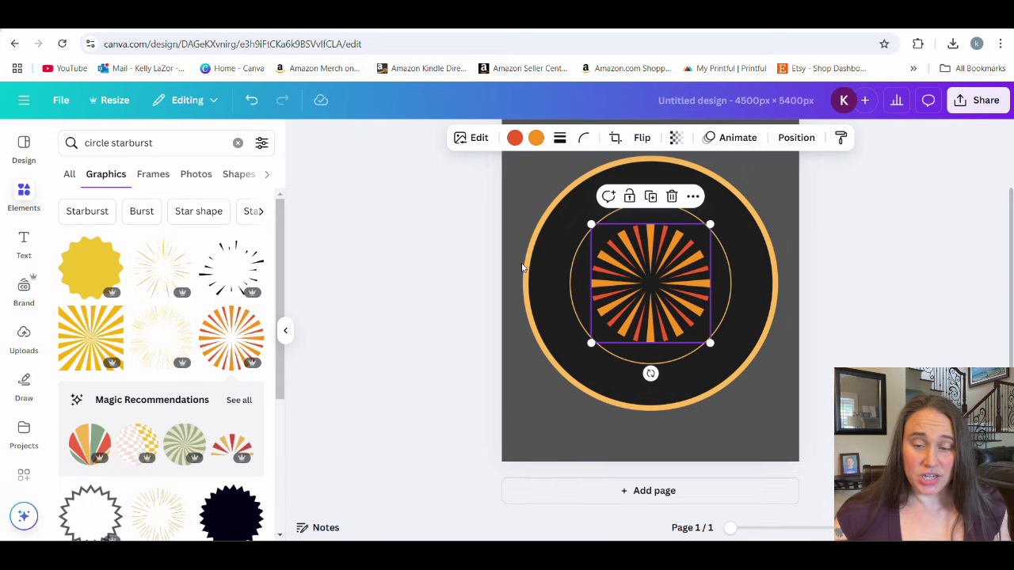
{"action": "left_click_drag", "start_coordinate": [708, 226], "coordinate": [740, 193]}
{"action": "left_click_drag", "start_coordinate": [687, 261], "coordinate": [648, 293]}
{"action": "left_click", "coordinate": [881, 277]}
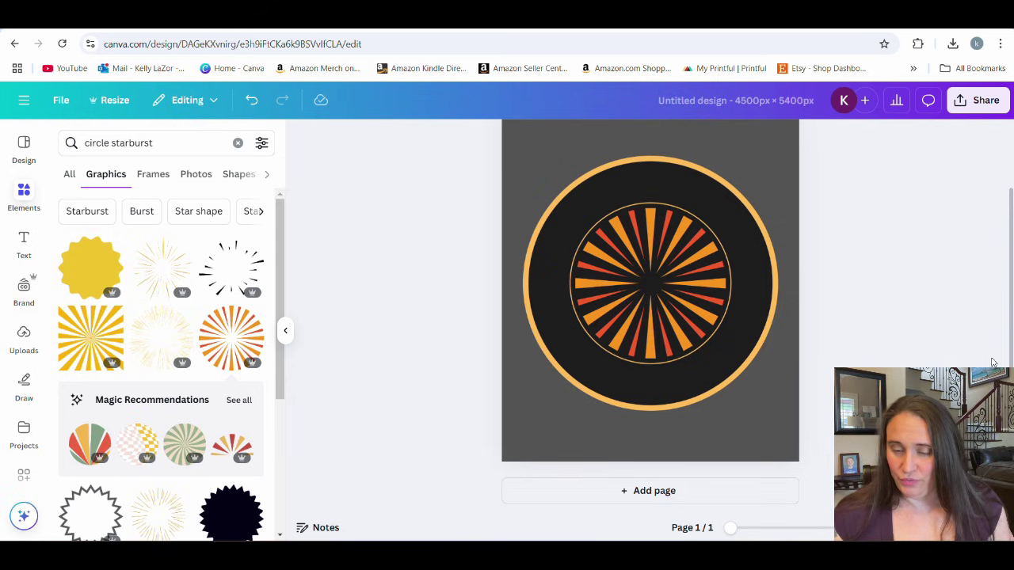
Step: Recolour the starburst's orange rays light orange and its red rays pale tan #EACCA0
{"action": "left_click", "coordinate": [672, 309]}
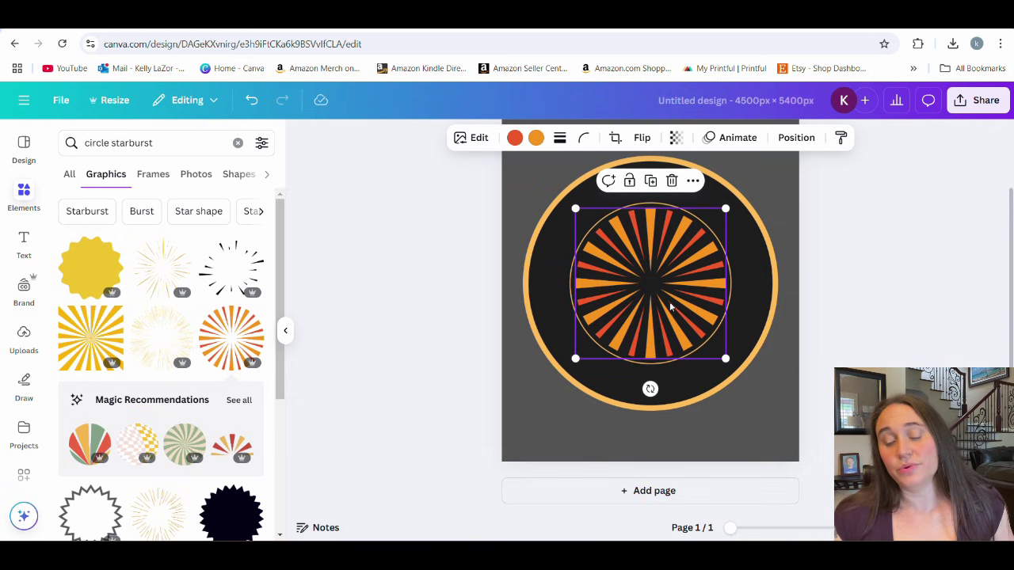
{"action": "left_click", "coordinate": [535, 137]}
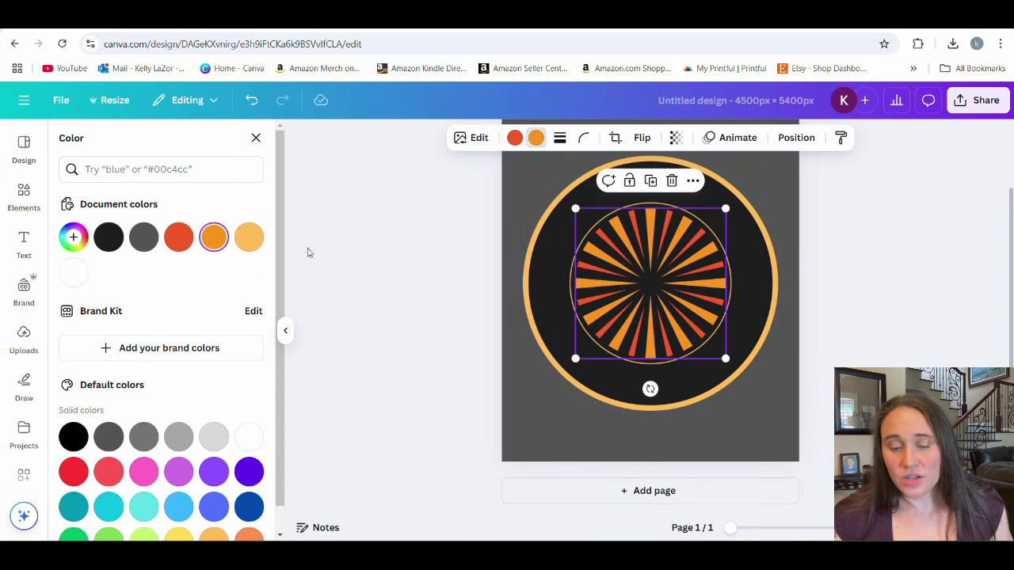
{"action": "left_click", "coordinate": [249, 236]}
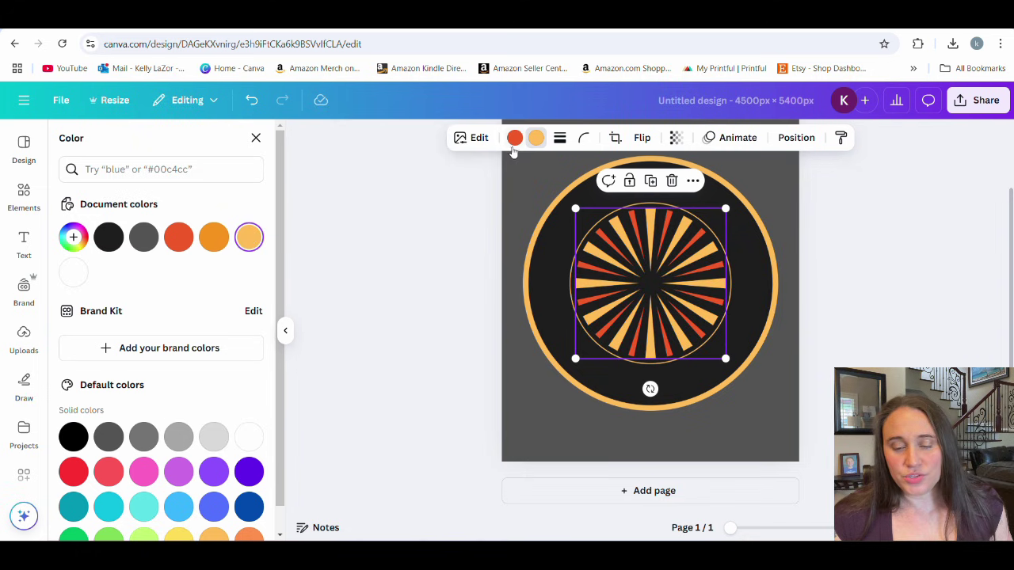
{"action": "left_click", "coordinate": [514, 138]}
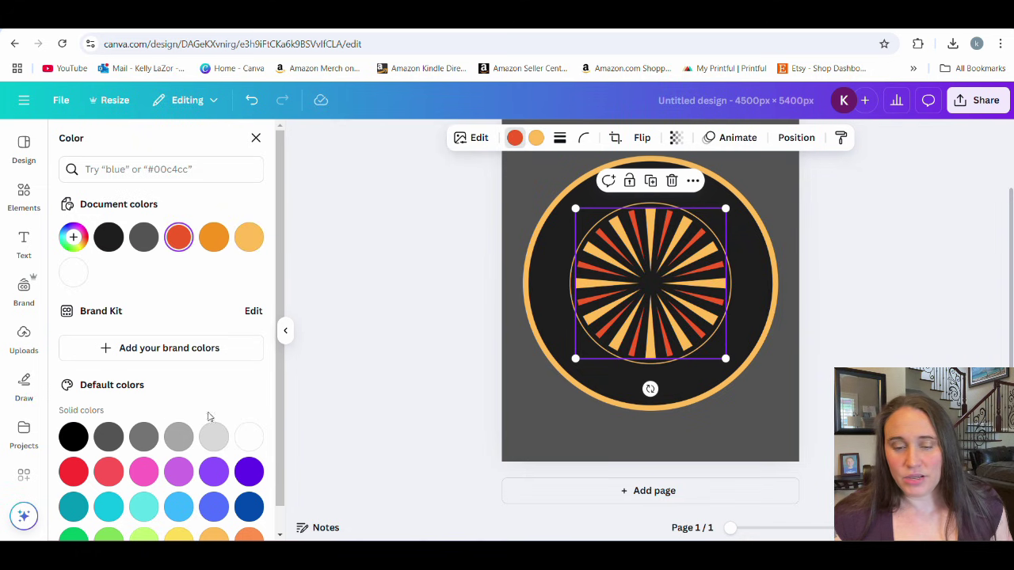
{"action": "left_click", "coordinate": [248, 246]}
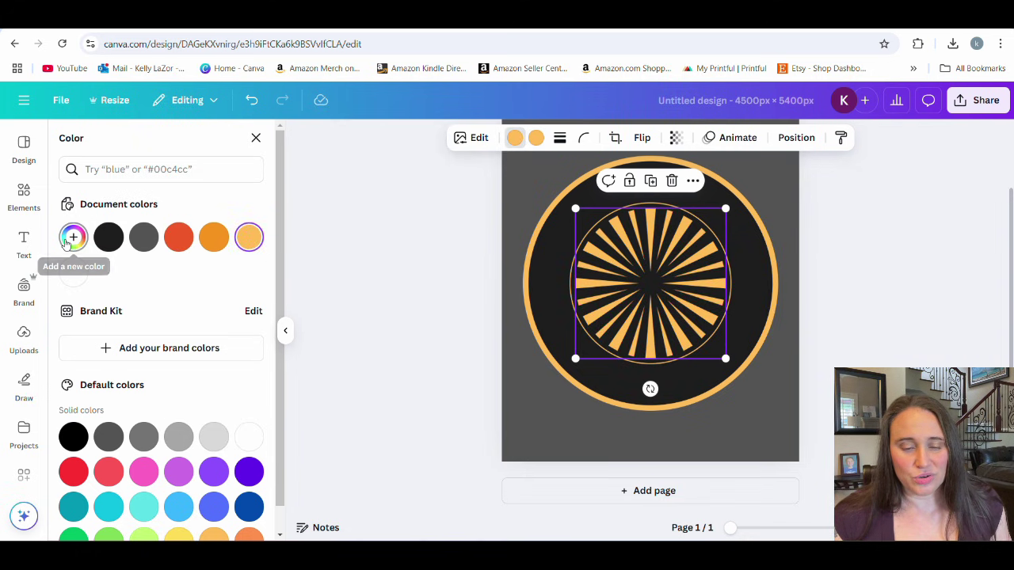
{"action": "left_click", "coordinate": [73, 237]}
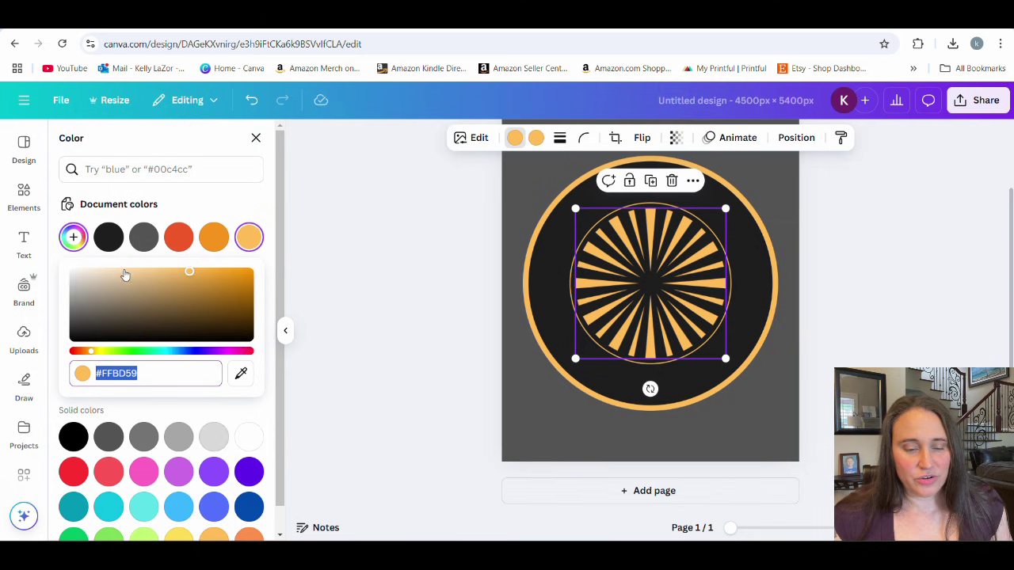
{"action": "left_click", "coordinate": [128, 276]}
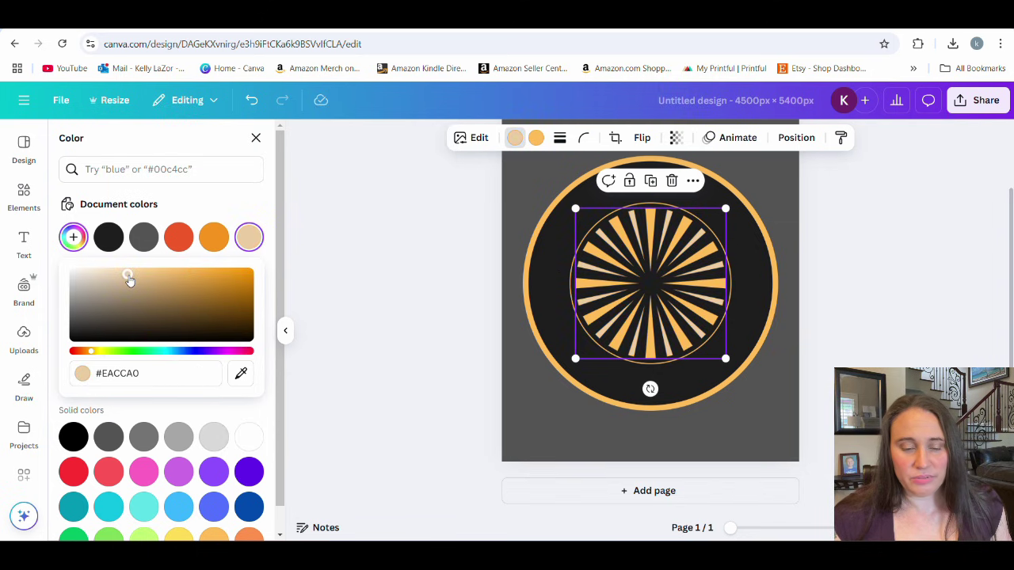
{"action": "left_click", "coordinate": [836, 283]}
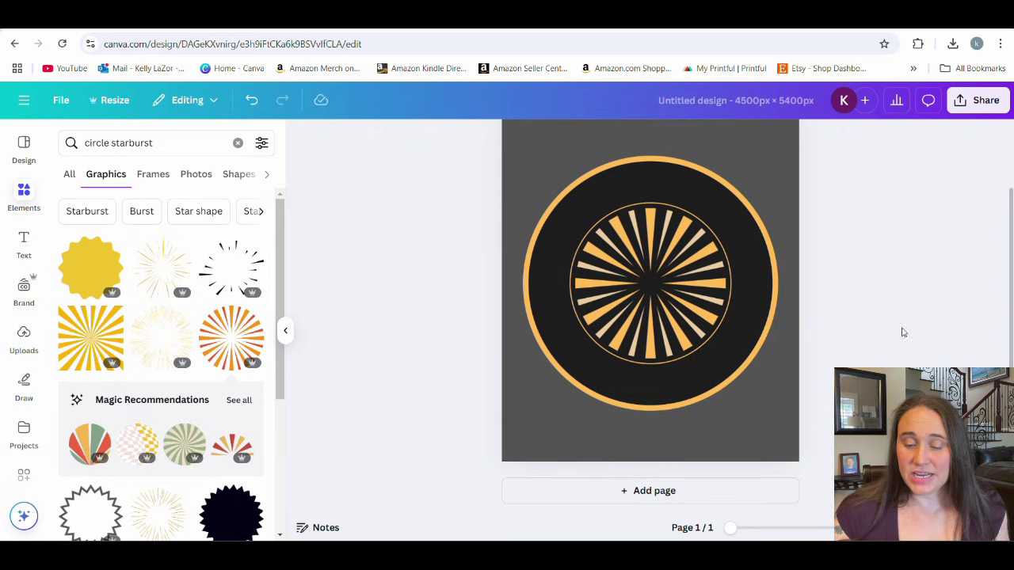
Step: Marquee-select the dark circle, gold rings and starburst, and group them into one element
{"action": "scroll", "coordinate": [894, 174], "scroll_direction": "up", "scroll_amount": 1}
{"action": "scroll", "coordinate": [848, 181], "scroll_direction": "down", "scroll_amount": 1}
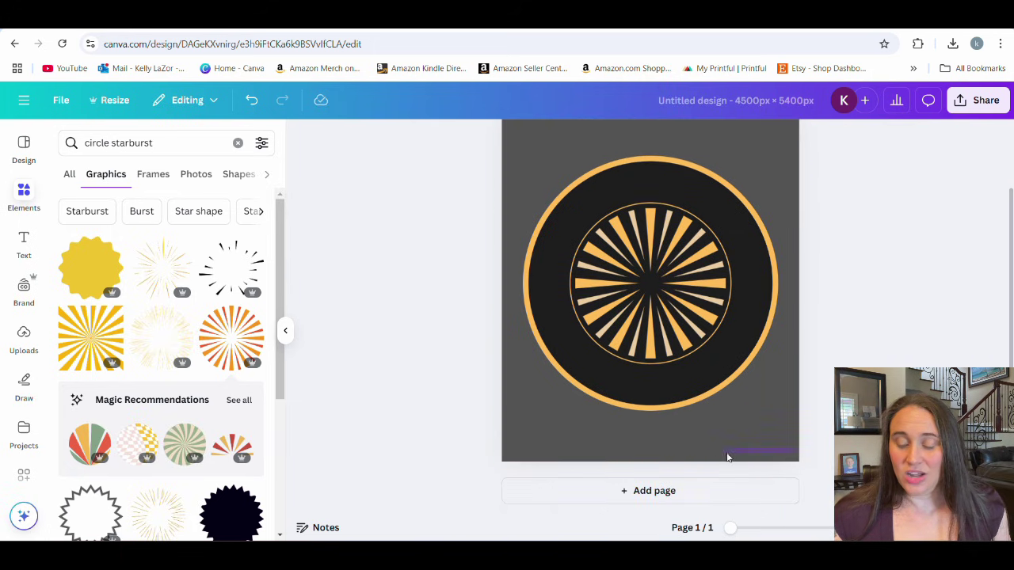
{"action": "left_click_drag", "start_coordinate": [552, 440], "coordinate": [489, 149]}
{"action": "left_click", "coordinate": [610, 440]}
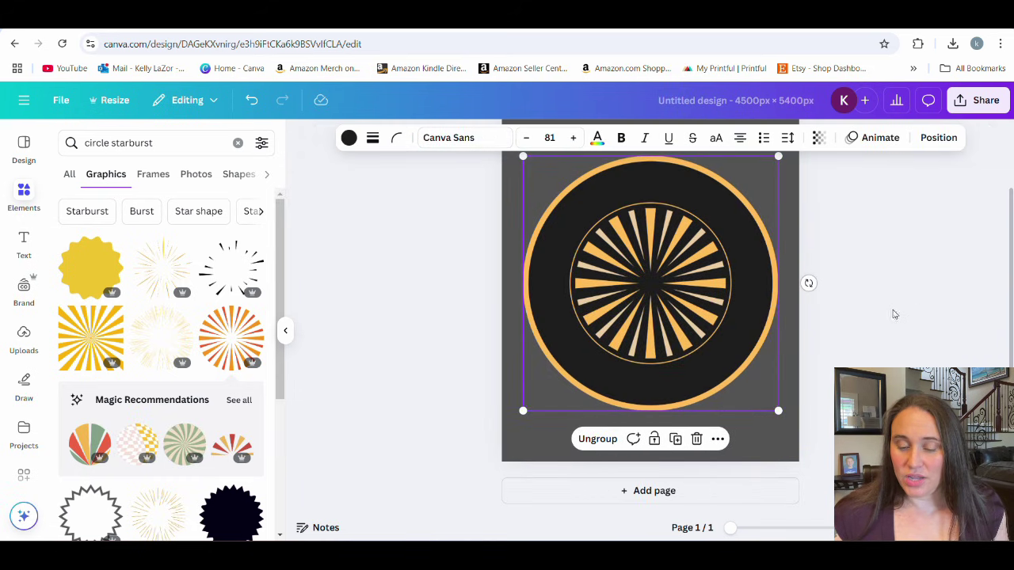
{"action": "left_click", "coordinate": [900, 317]}
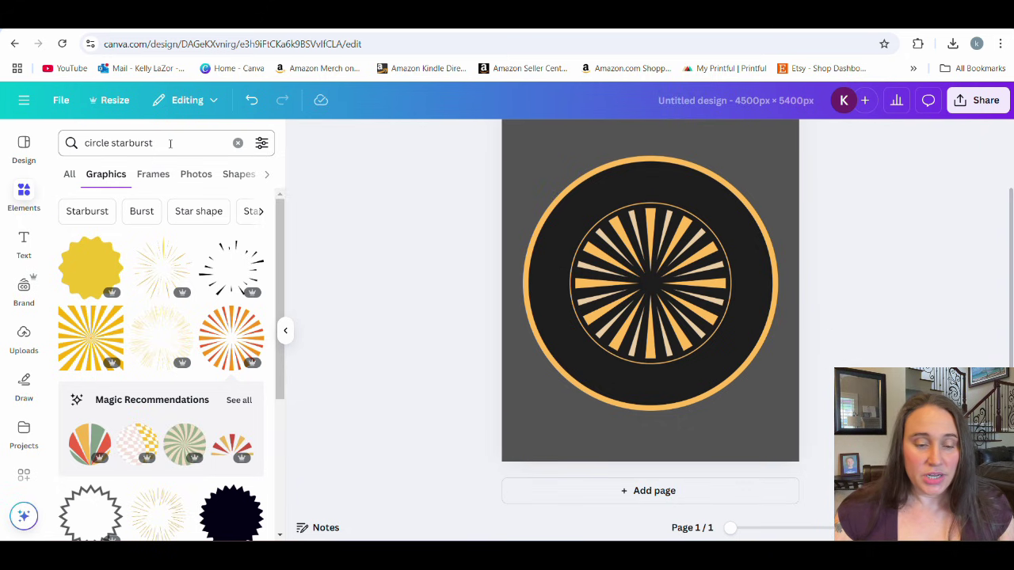
Step: Search graphics for 'wiskey', add the WHISKEY bottle, enlarge it, and centre it on the badge
{"action": "left_click_drag", "start_coordinate": [168, 148], "coordinate": [77, 143]}
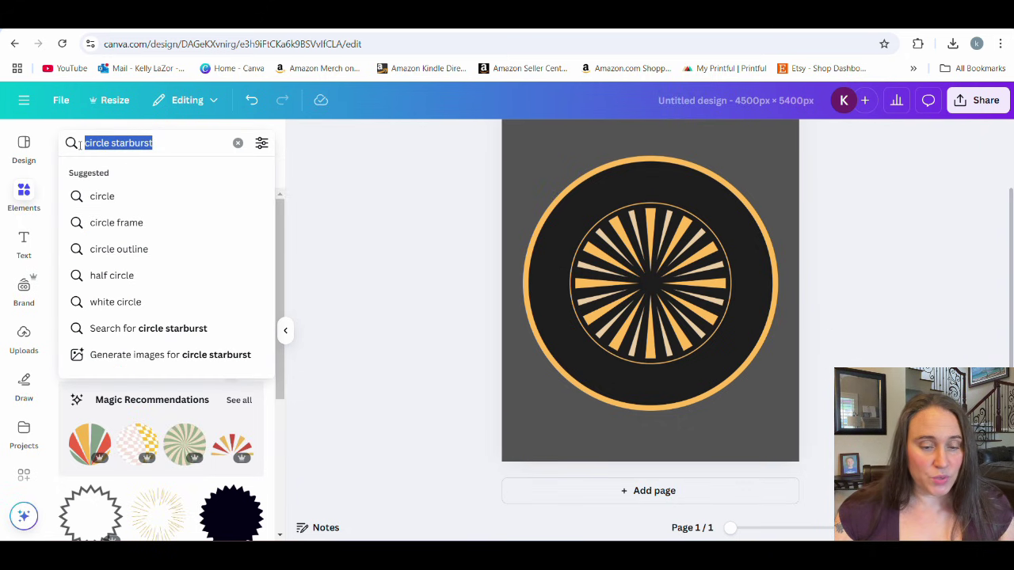
{"action": "type", "text": "wiskey"}
{"action": "key", "text": "Return"}
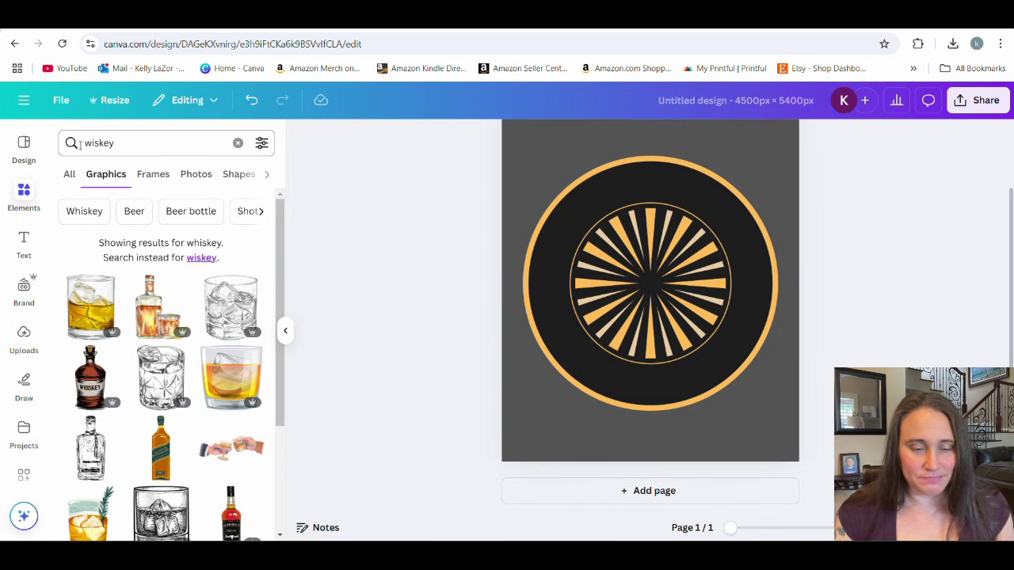
{"action": "scroll", "coordinate": [167, 304], "scroll_direction": "down", "scroll_amount": 1}
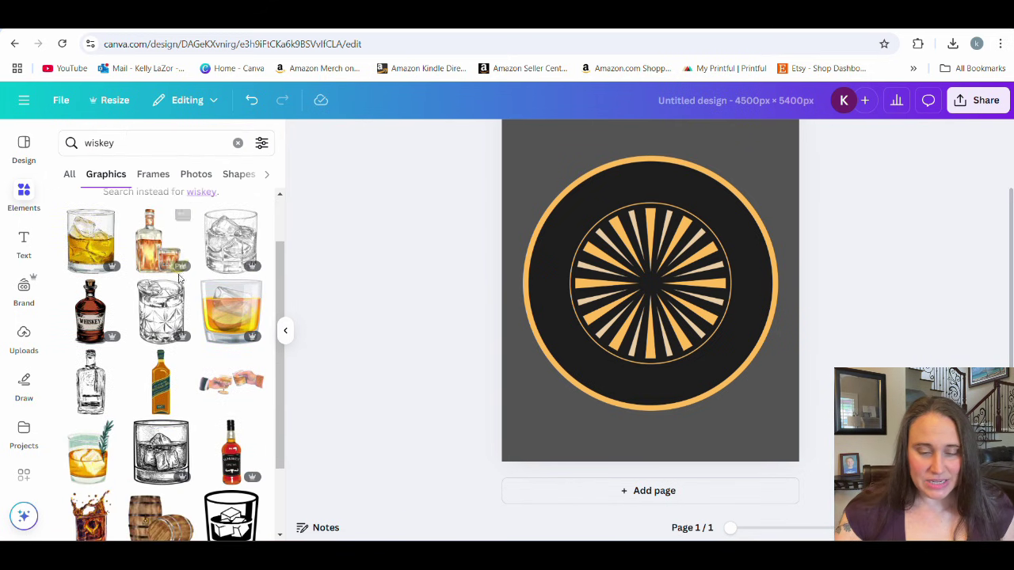
{"action": "left_click", "coordinate": [95, 325]}
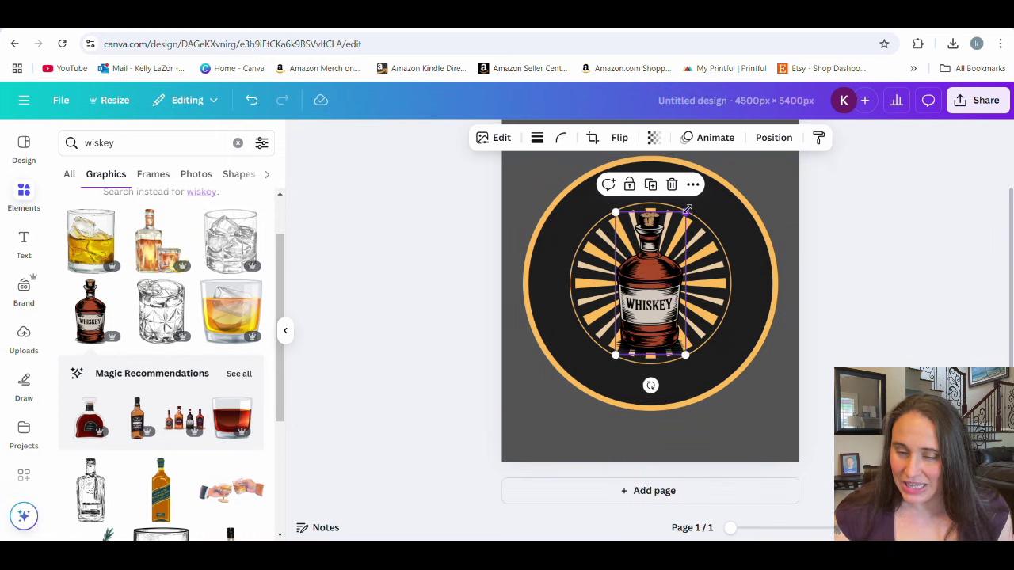
{"action": "left_click_drag", "start_coordinate": [688, 206], "coordinate": [690, 204]}
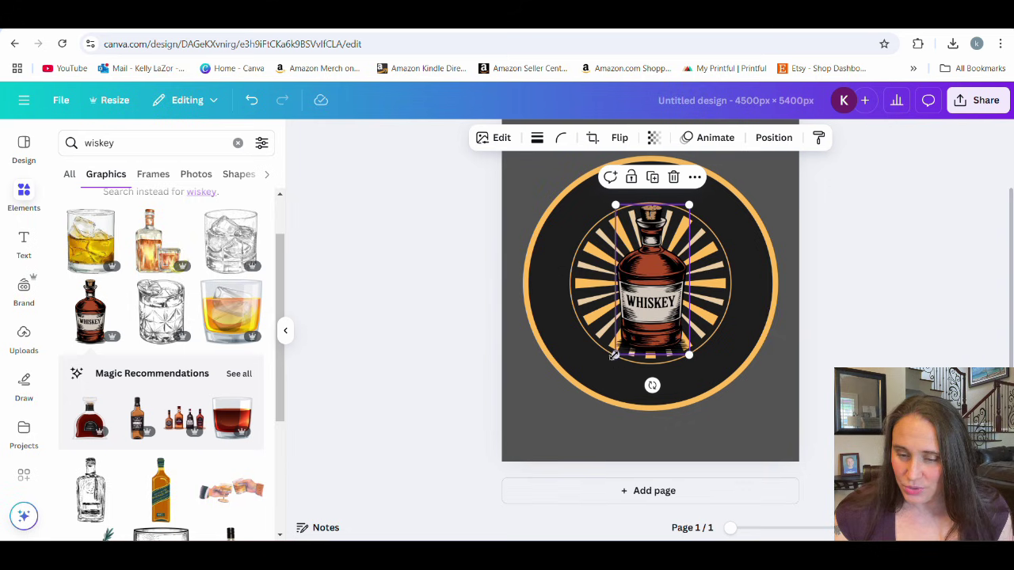
{"action": "left_click_drag", "start_coordinate": [614, 357], "coordinate": [609, 366]}
{"action": "left_click_drag", "start_coordinate": [647, 336], "coordinate": [647, 331]}
{"action": "left_click", "coordinate": [882, 341]}
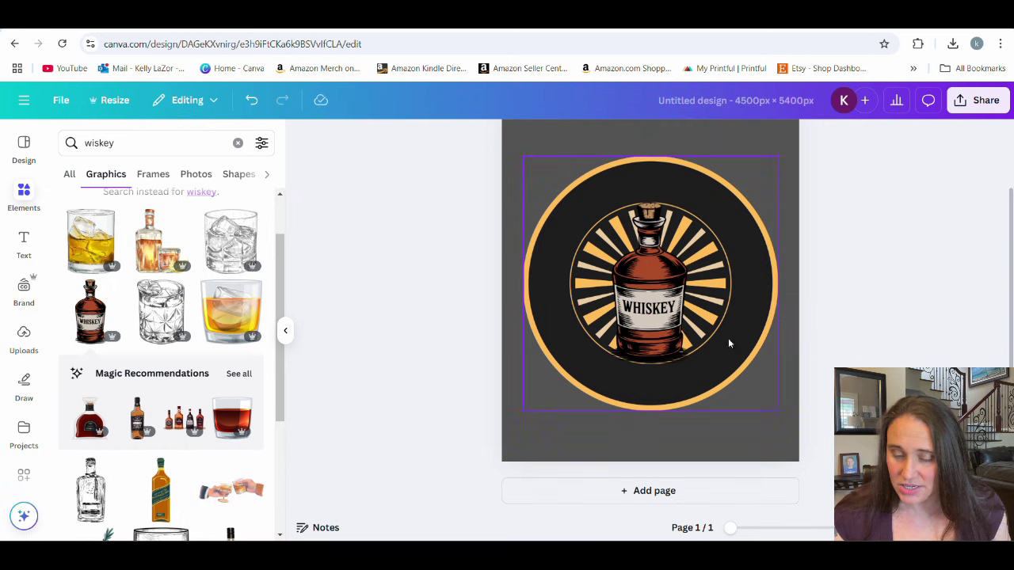
Step: Make the whiskey bottle slightly larger and re-centre it over the starburst
{"action": "left_click", "coordinate": [627, 325]}
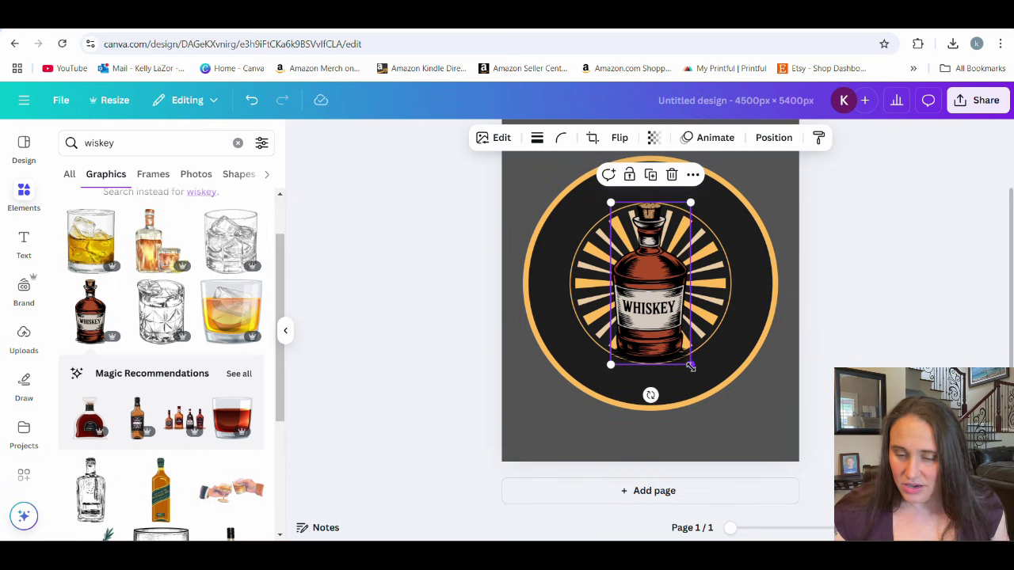
{"action": "left_click_drag", "start_coordinate": [690, 366], "coordinate": [695, 371]}
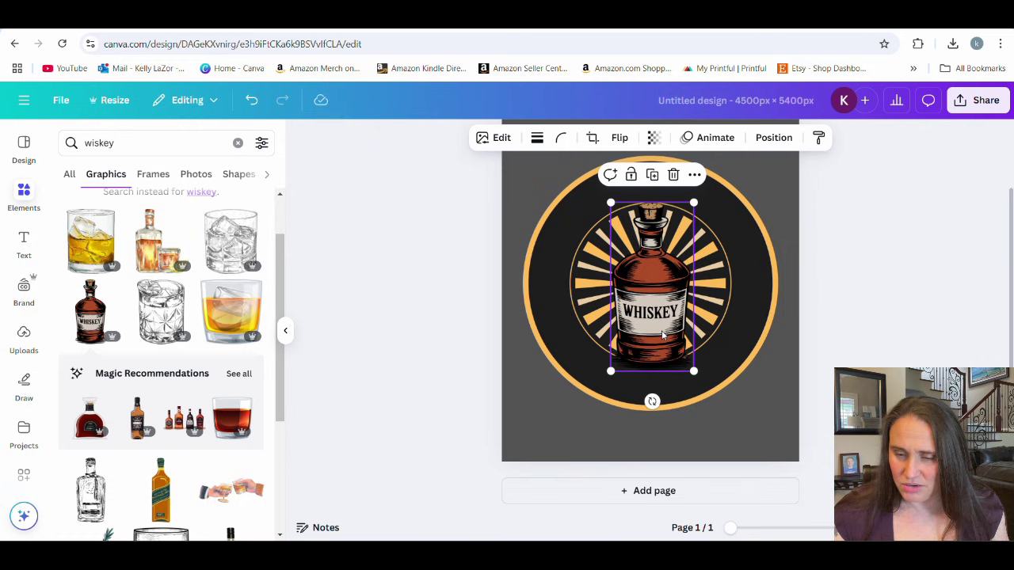
{"action": "left_click_drag", "start_coordinate": [664, 335], "coordinate": [660, 328]}
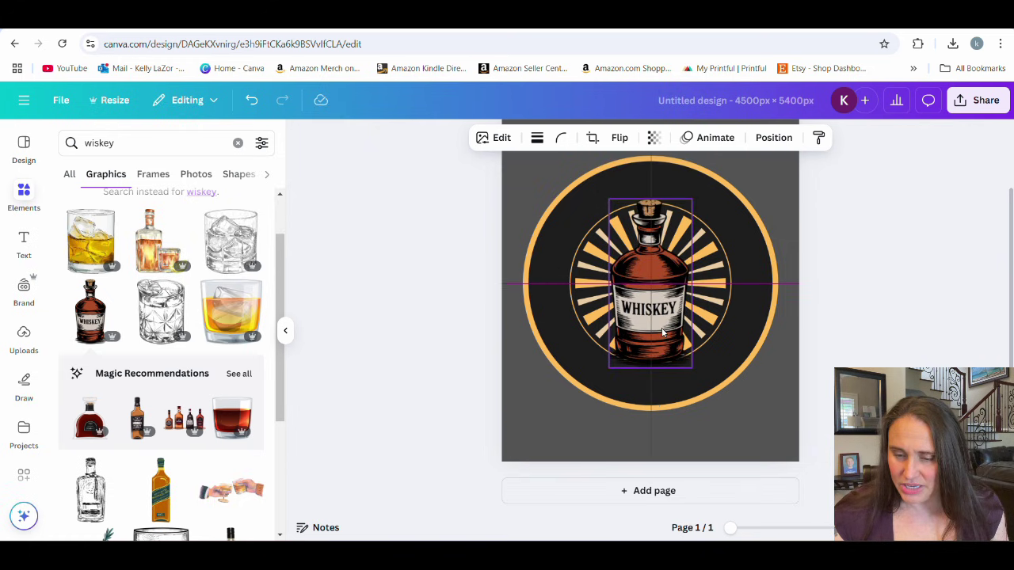
{"action": "left_click", "coordinate": [969, 333]}
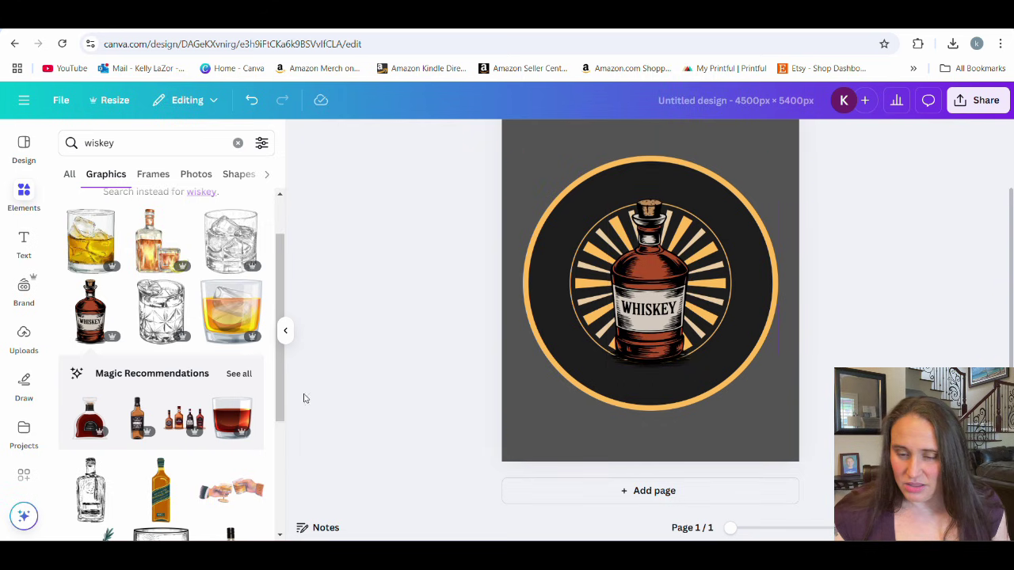
{"action": "scroll", "coordinate": [69, 292], "scroll_direction": "down", "scroll_amount": 3}
{"action": "scroll", "coordinate": [214, 351], "scroll_direction": "down", "scroll_amount": 3}
{"action": "scroll", "coordinate": [222, 380], "scroll_direction": "down", "scroll_amount": 3}
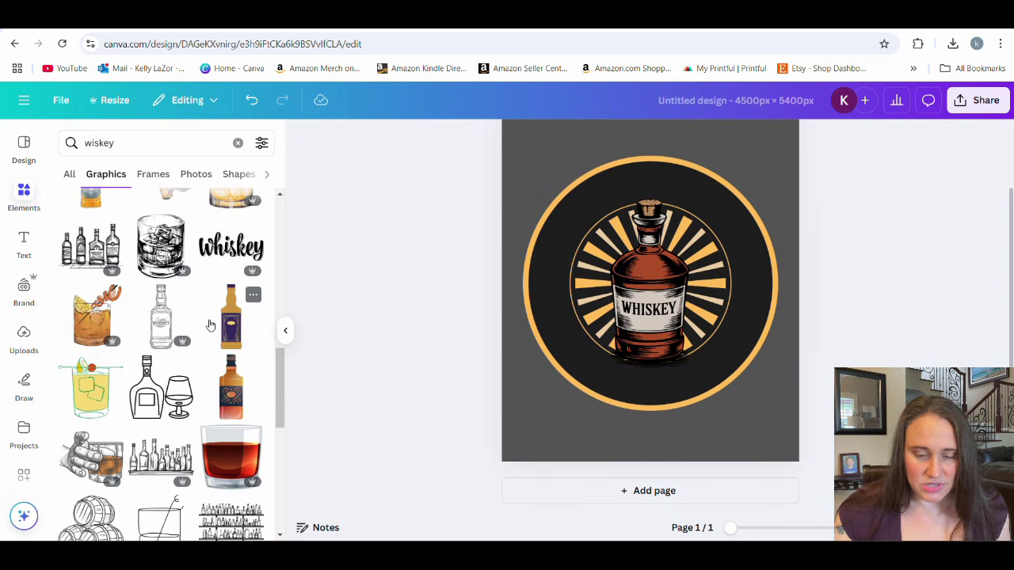
{"action": "scroll", "coordinate": [207, 356], "scroll_direction": "down", "scroll_amount": 2}
{"action": "scroll", "coordinate": [204, 390], "scroll_direction": "down", "scroll_amount": 3}
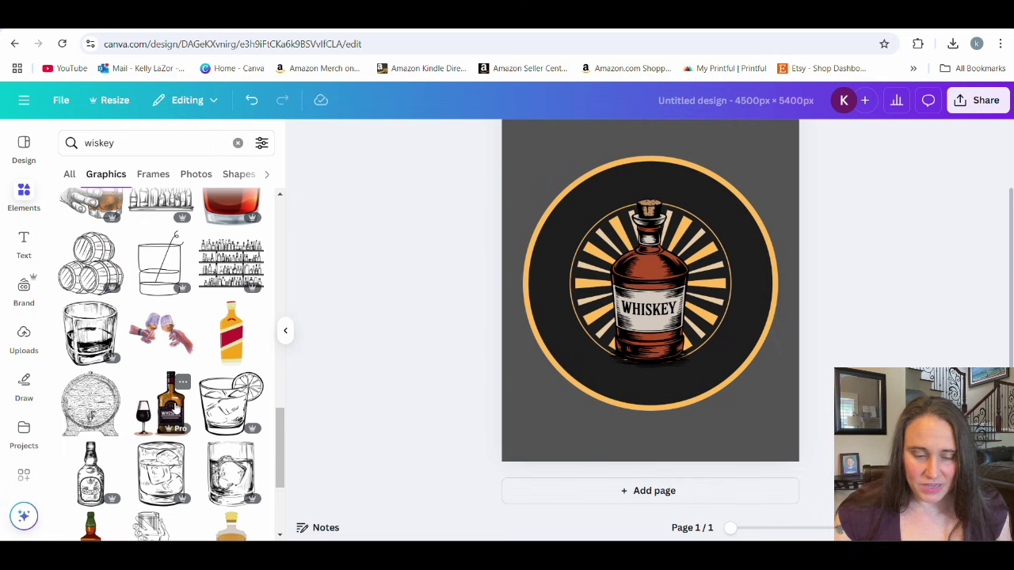
{"action": "scroll", "coordinate": [204, 388], "scroll_direction": "down", "scroll_amount": 1}
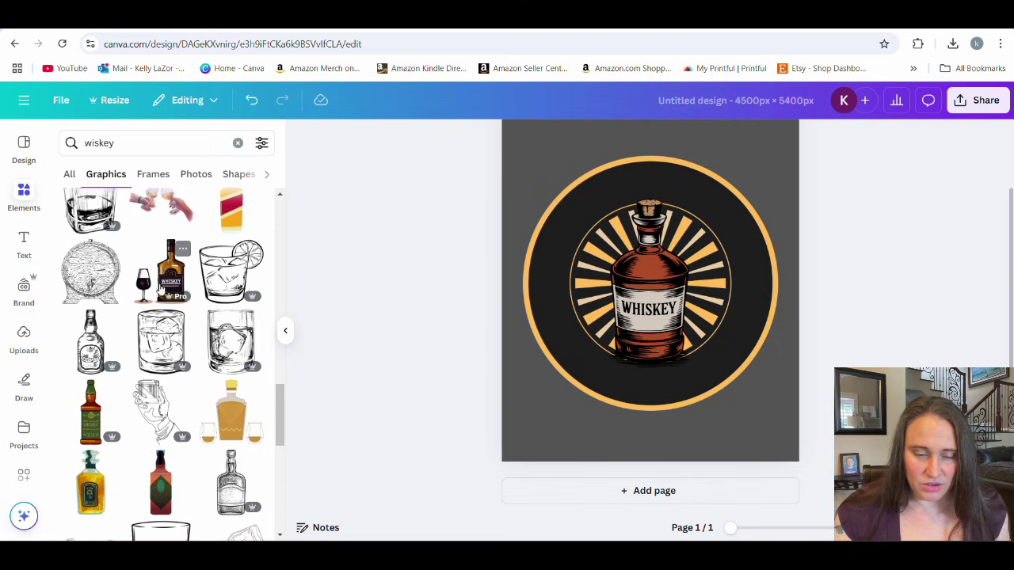
{"action": "scroll", "coordinate": [190, 317], "scroll_direction": "down", "scroll_amount": 10}
{"action": "scroll", "coordinate": [193, 362], "scroll_direction": "down", "scroll_amount": 5}
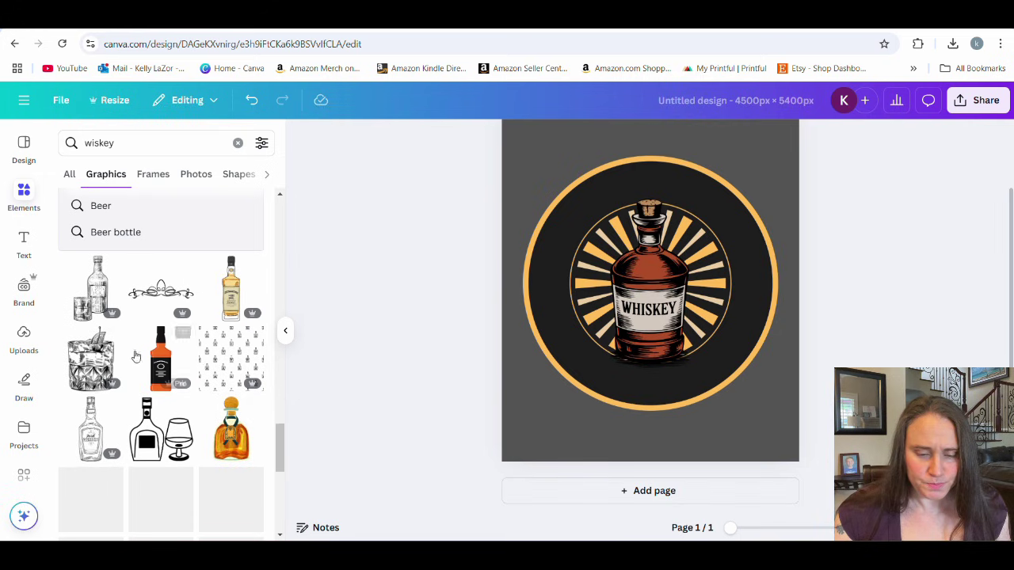
{"action": "scroll", "coordinate": [116, 303], "scroll_direction": "down", "scroll_amount": 10}
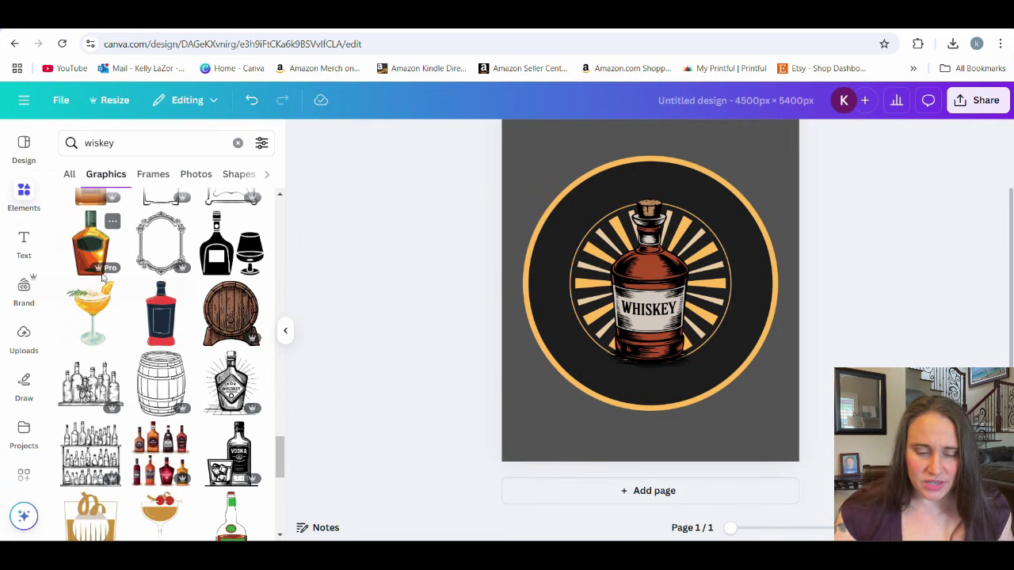
{"action": "scroll", "coordinate": [141, 331], "scroll_direction": "down", "scroll_amount": 5}
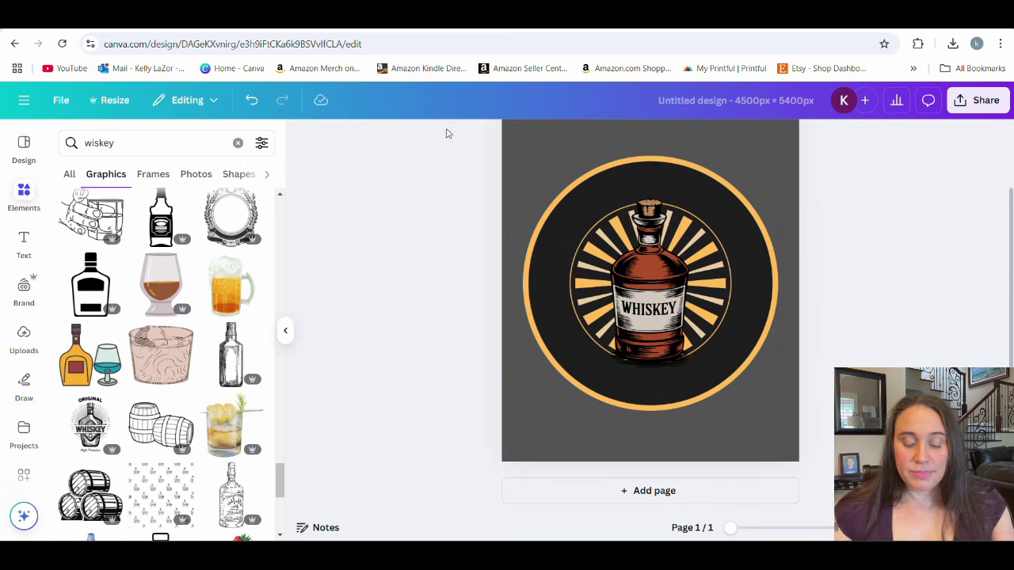
Step: Add a new text box reading EMOTIONAL
{"action": "key", "text": "t"}
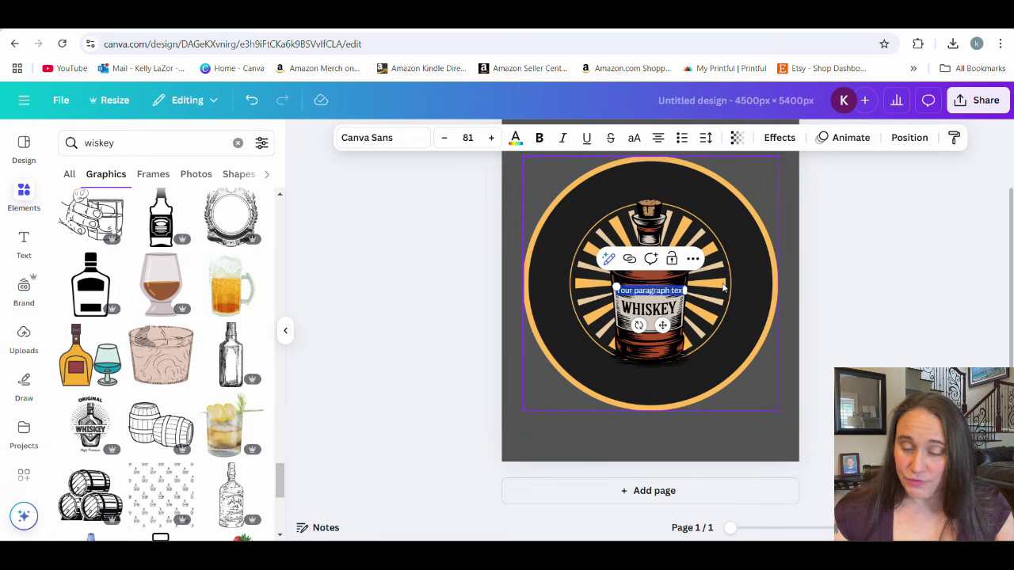
{"action": "key", "text": "BackSpace"}
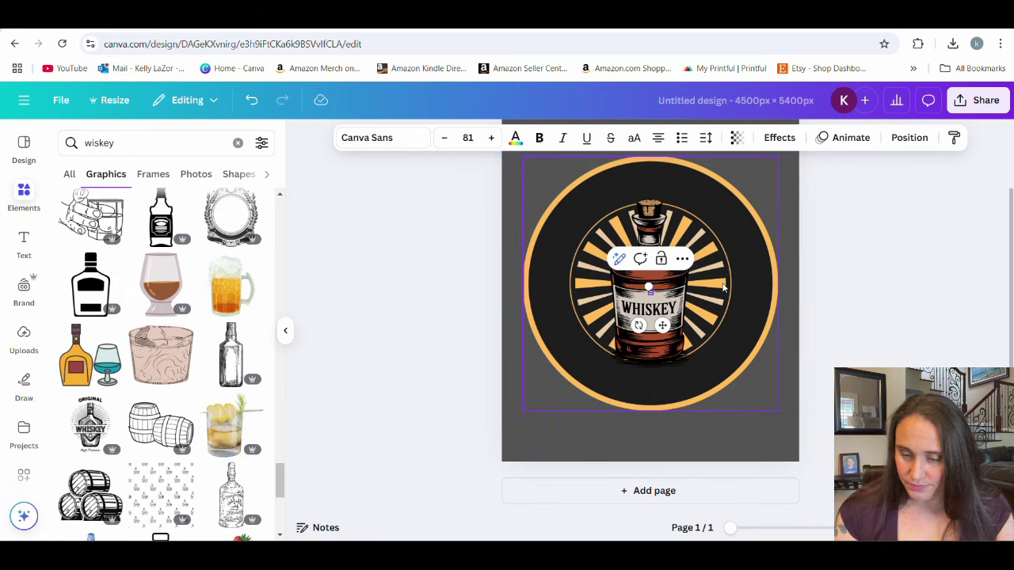
{"action": "type", "text": "EMOTIONAL"}
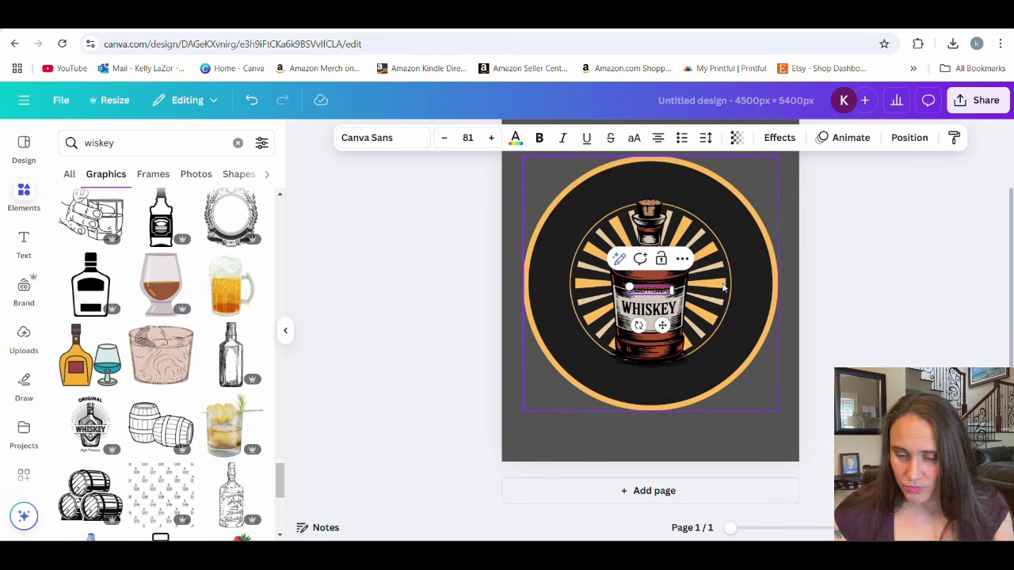
{"action": "left_click", "coordinate": [876, 272]}
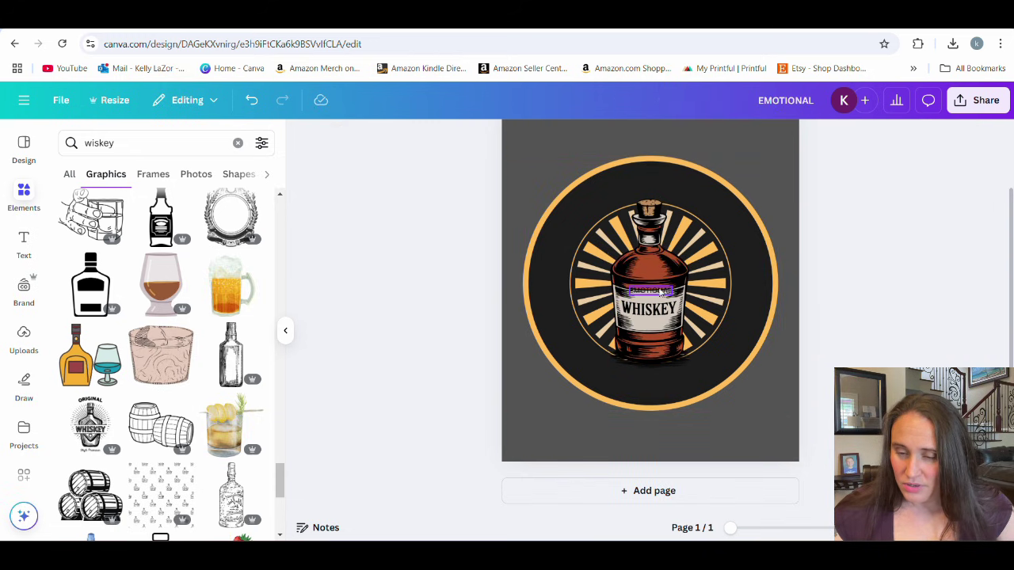
{"action": "left_click", "coordinate": [658, 292]}
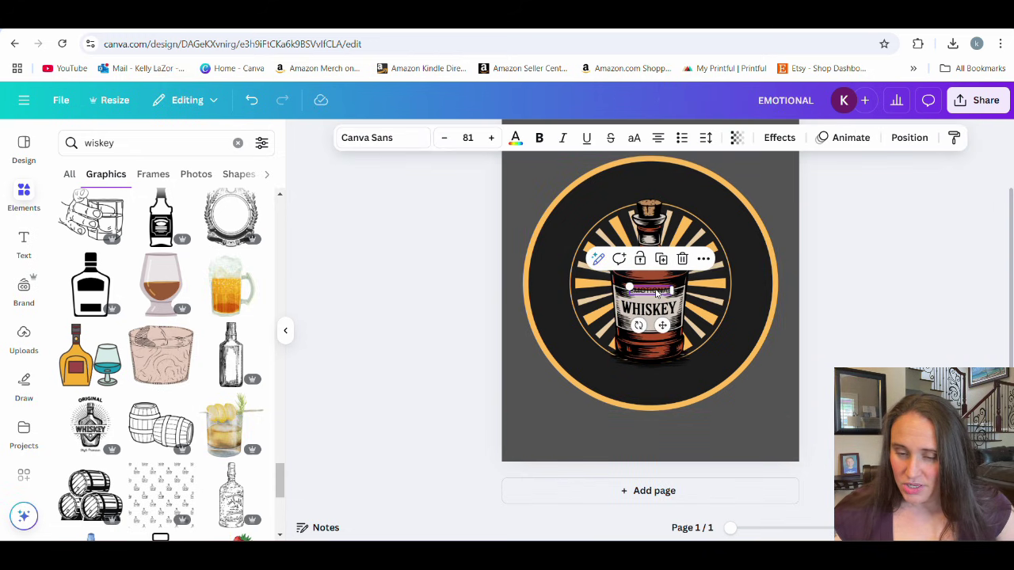
Step: Colour EMOTIONAL tan and centre it at the top of the circle
{"action": "left_click", "coordinate": [516, 140]}
{"action": "left_click", "coordinate": [228, 239]}
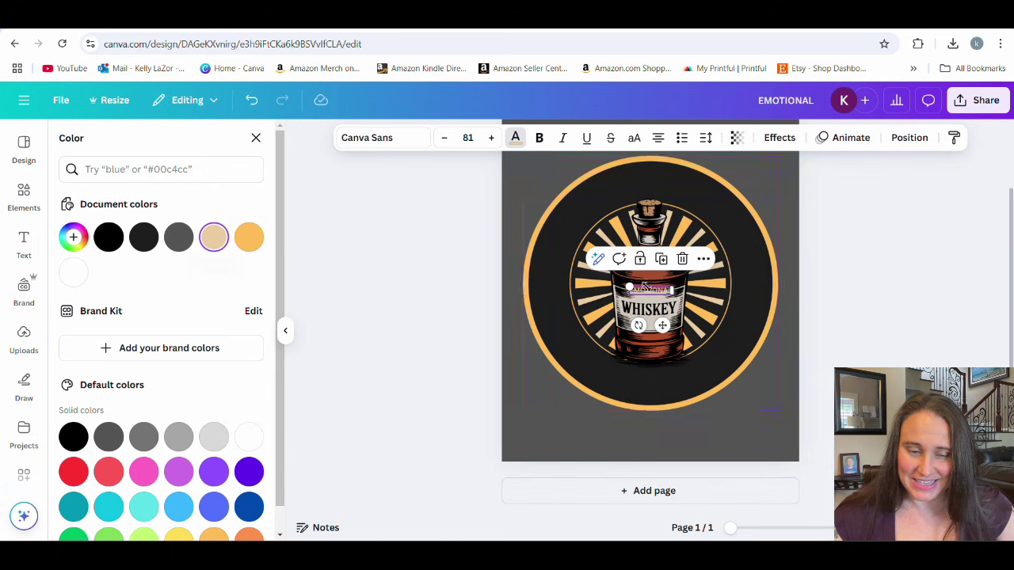
{"action": "left_click", "coordinate": [860, 283]}
{"action": "left_click_drag", "start_coordinate": [646, 297], "coordinate": [777, 152]}
{"action": "key", "text": "Escape"}
{"action": "left_click_drag", "start_coordinate": [710, 181], "coordinate": [656, 185]}
{"action": "left_click", "coordinate": [925, 303]}
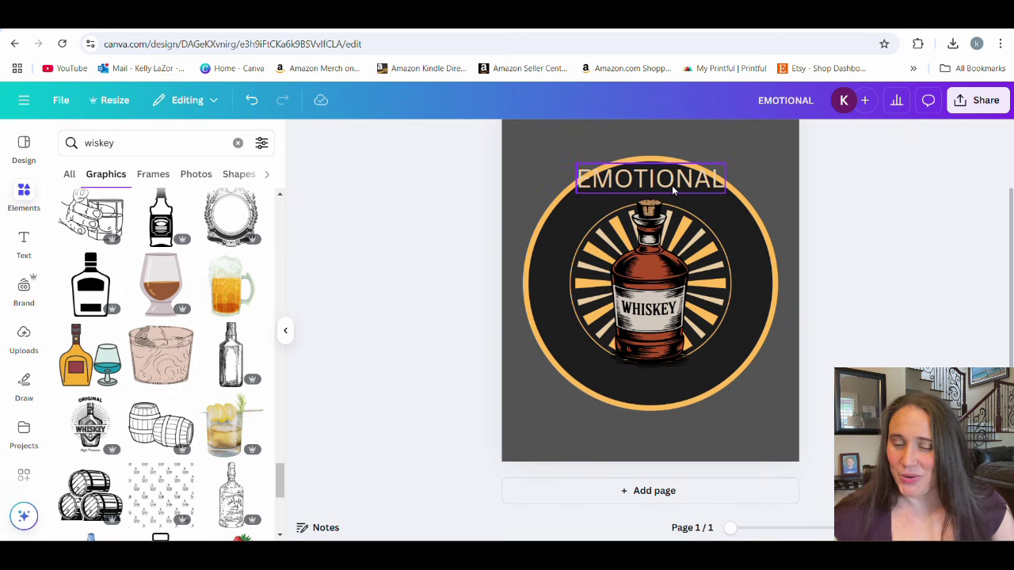
{"action": "left_click", "coordinate": [671, 183]}
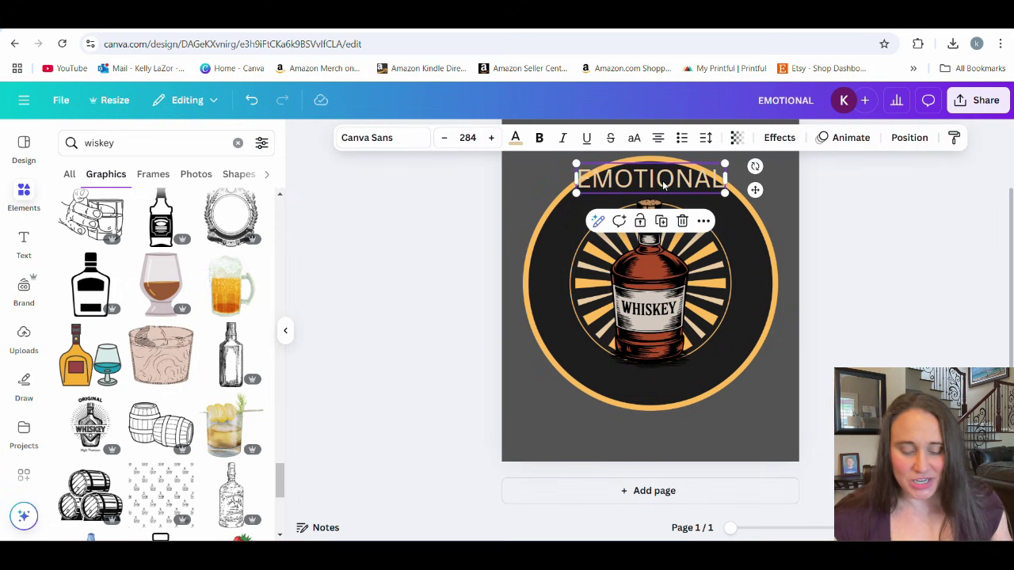
Step: Duplicate it to the circle's bottom, retype it as BEVERAGE and make it bold
{"action": "key", "text": "ctrl+d"}
{"action": "left_click_drag", "start_coordinate": [663, 183], "coordinate": [662, 383]}
{"action": "double_click", "coordinate": [664, 383]}
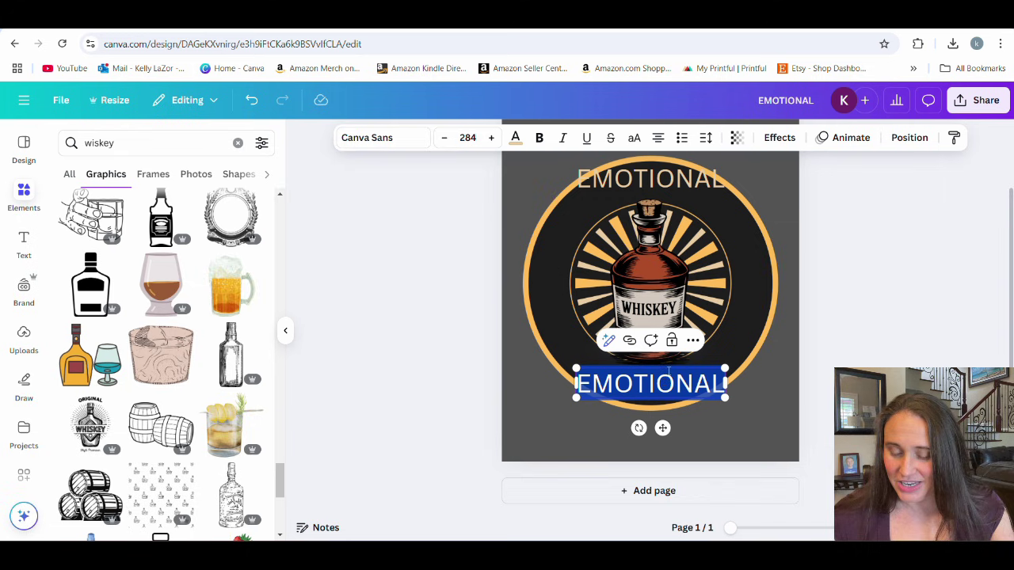
{"action": "type", "text": "BEVERAGE"}
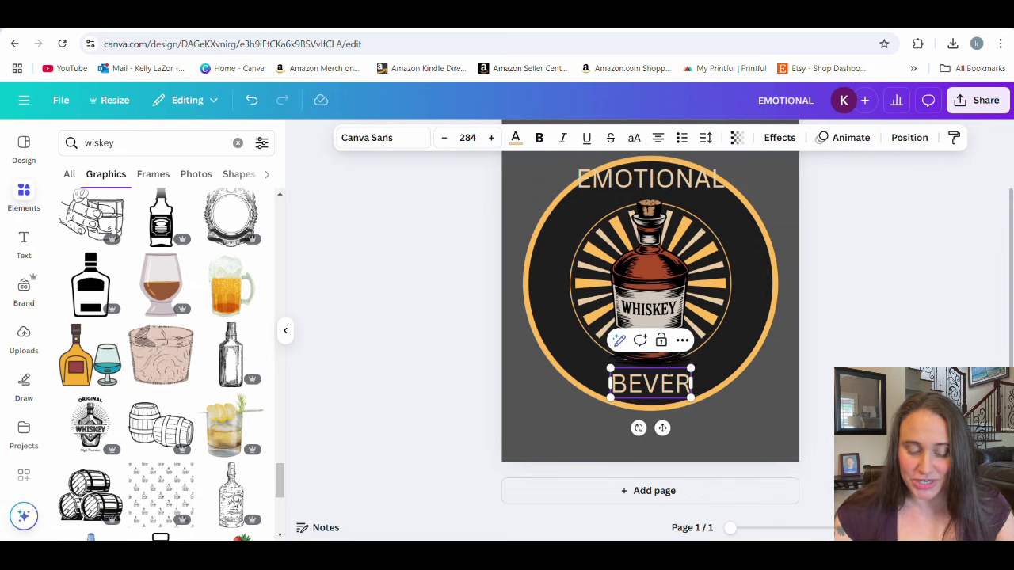
{"action": "left_click", "coordinate": [929, 331]}
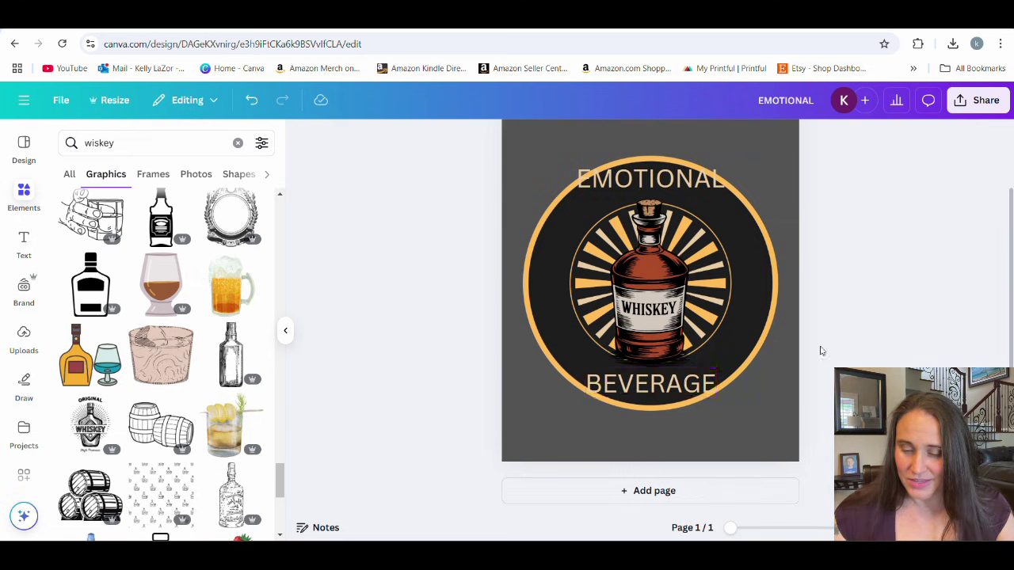
{"action": "left_click", "coordinate": [662, 390]}
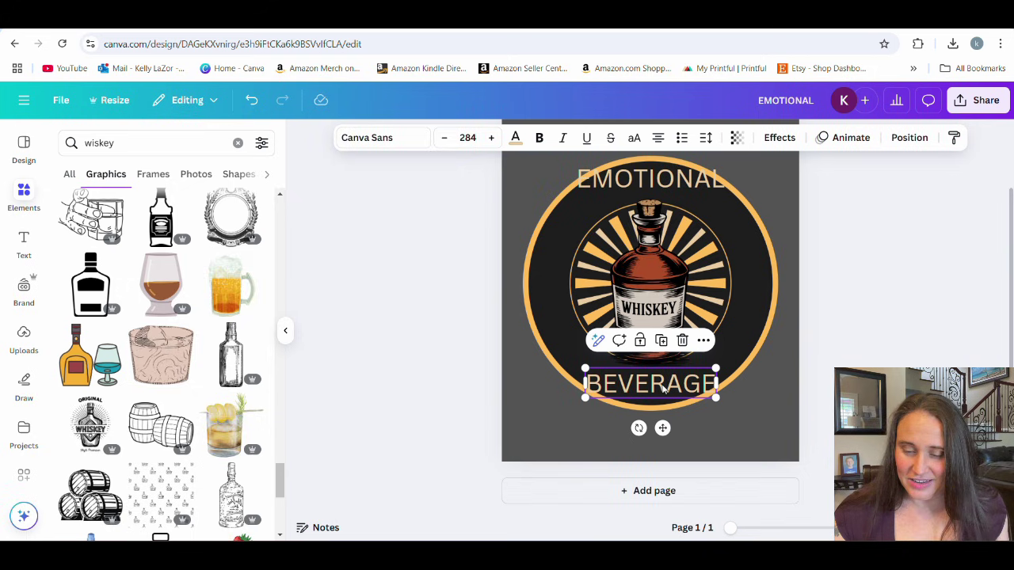
{"action": "key", "text": "ctrl+b"}
Step: Place a copy reading Support on the bottle and enlarge it
{"action": "left_click_drag", "start_coordinate": [662, 370], "coordinate": [652, 276]}
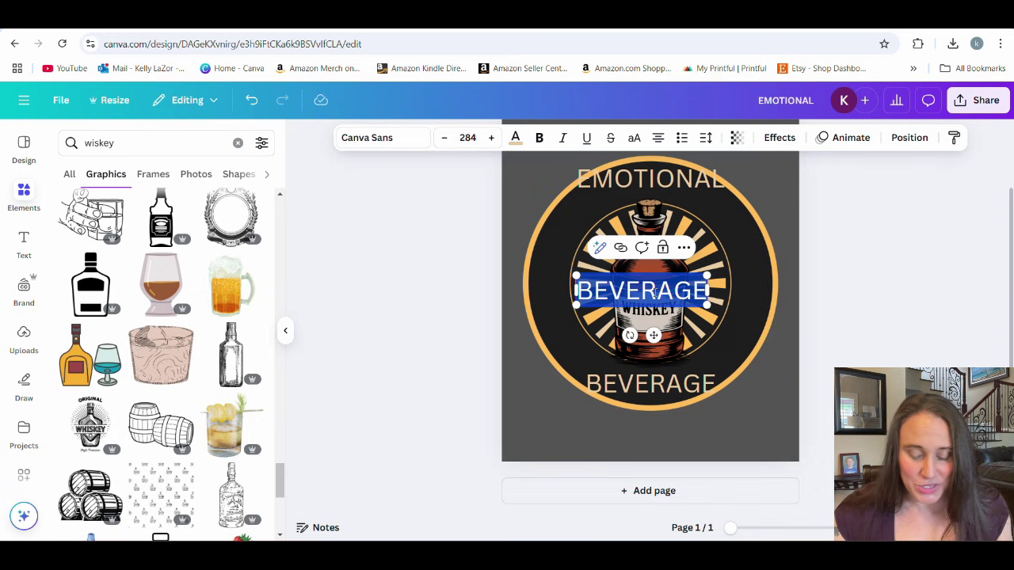
{"action": "type", "text": "Suero"}
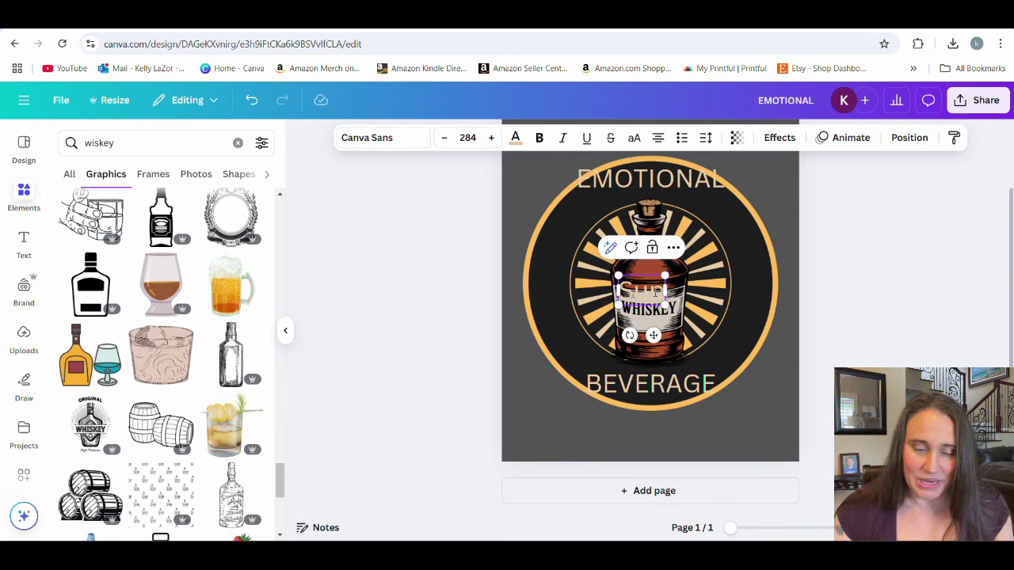
{"action": "type", "text": "rt"}
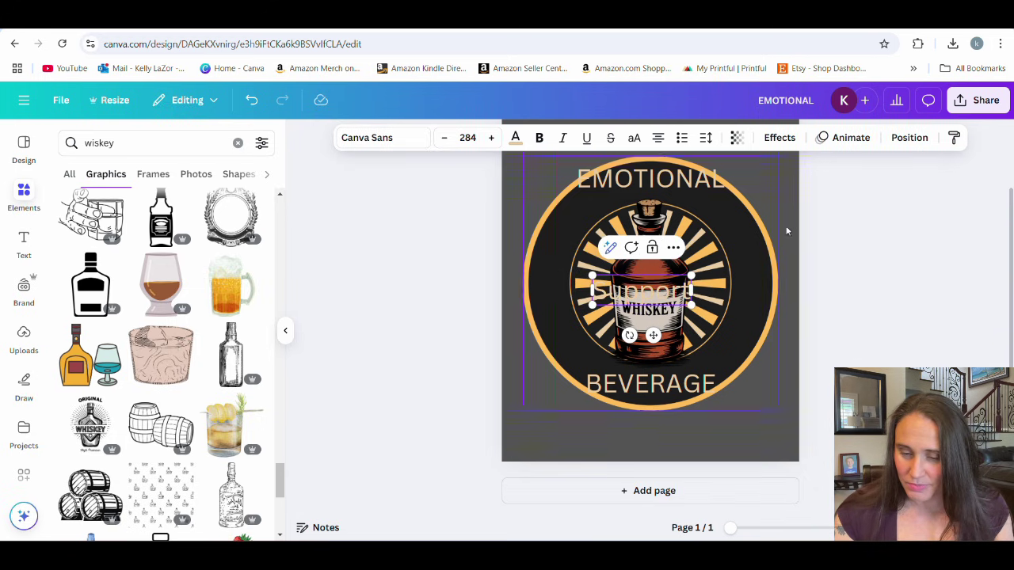
{"action": "left_click_drag", "start_coordinate": [691, 277], "coordinate": [785, 245]}
{"action": "left_click_drag", "start_coordinate": [737, 289], "coordinate": [705, 298]}
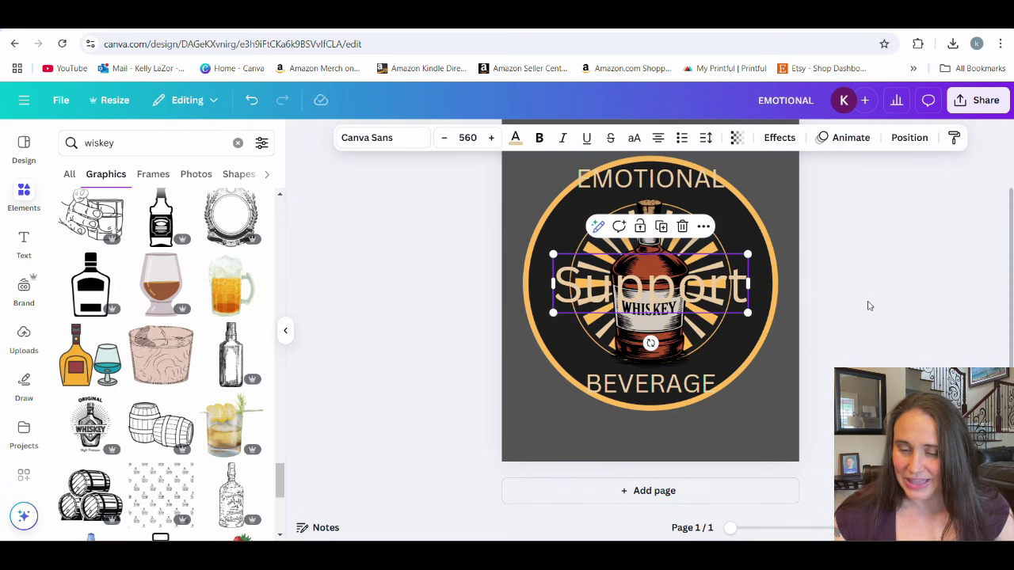
{"action": "left_click", "coordinate": [868, 304]}
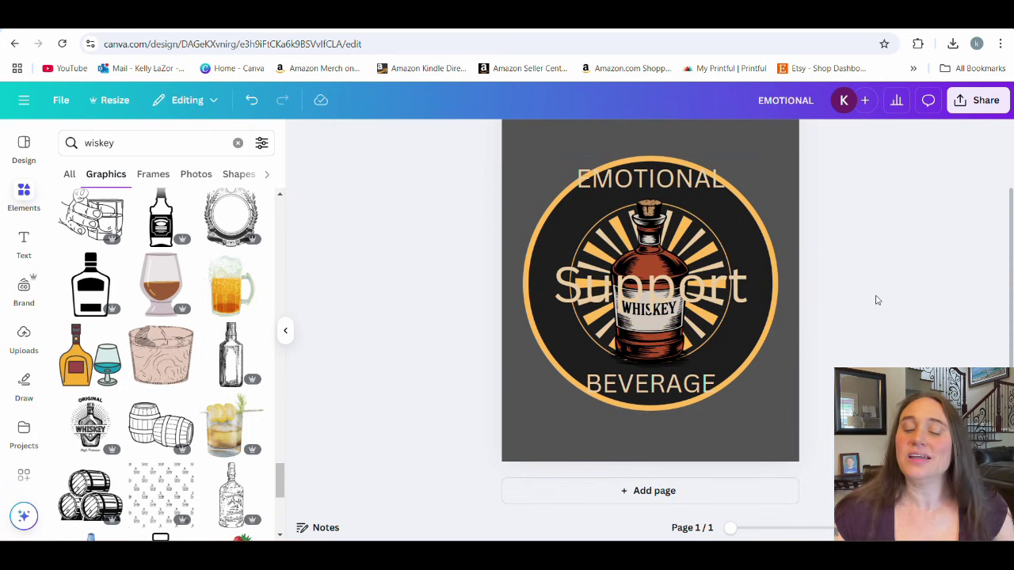
{"action": "left_click", "coordinate": [638, 182]}
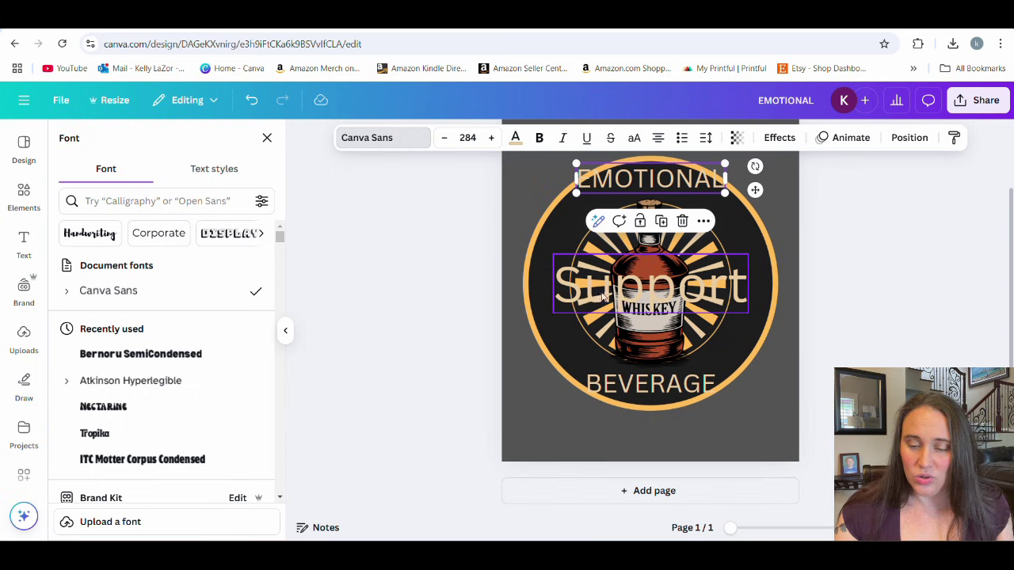
Step: Apply the Tropika font, found by searching 'trop', to EMOTIONAL and then BEVERAGE
{"action": "left_click", "coordinate": [101, 200]}
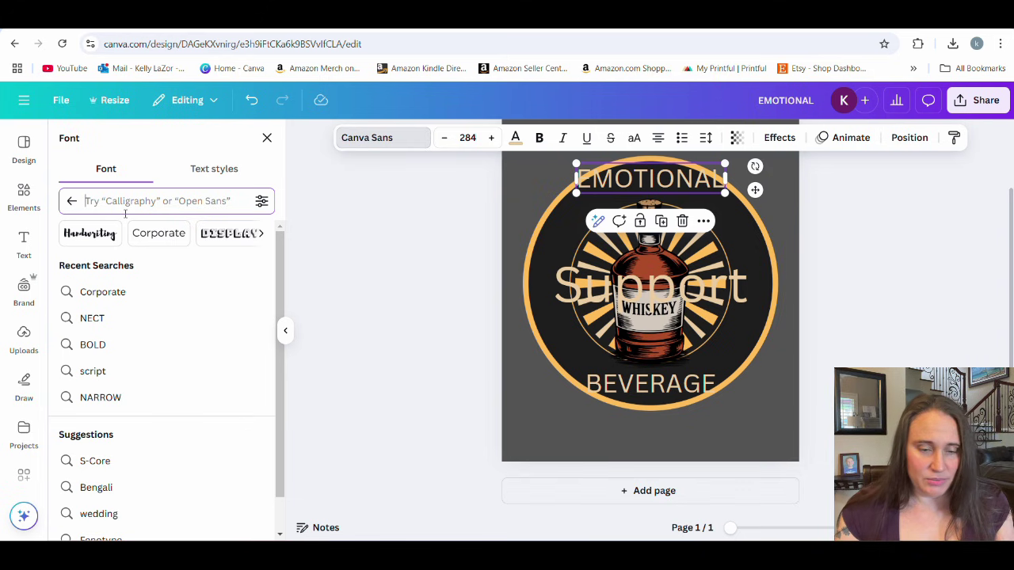
{"action": "type", "text": "trop"}
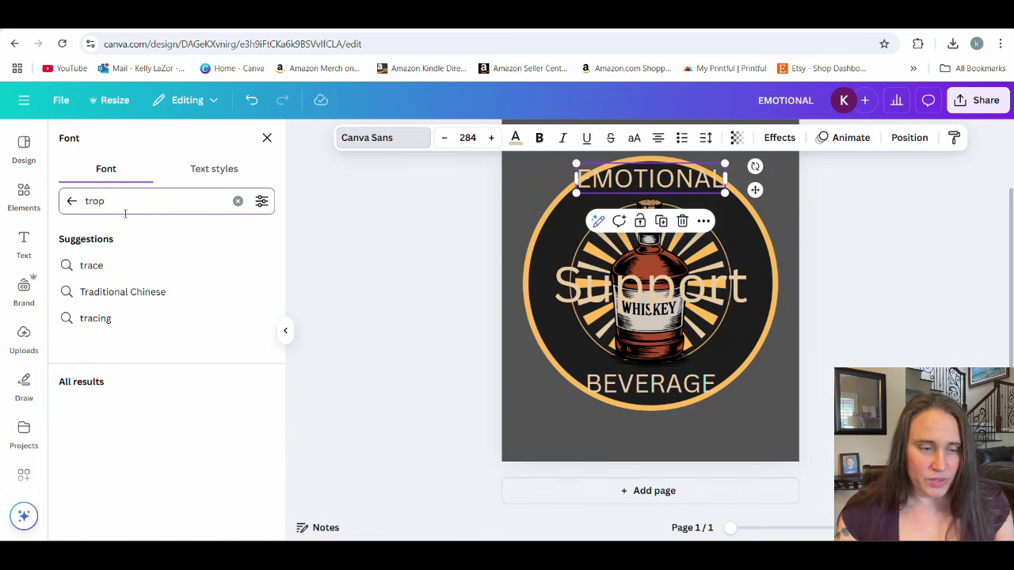
{"action": "left_click", "coordinate": [107, 346]}
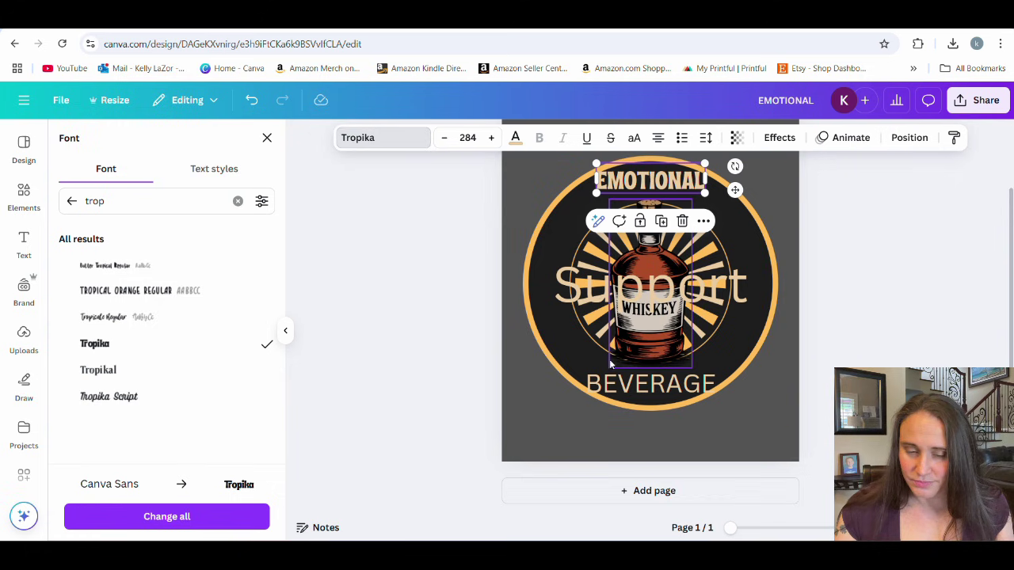
{"action": "left_click", "coordinate": [614, 385]}
{"action": "left_click", "coordinate": [119, 346]}
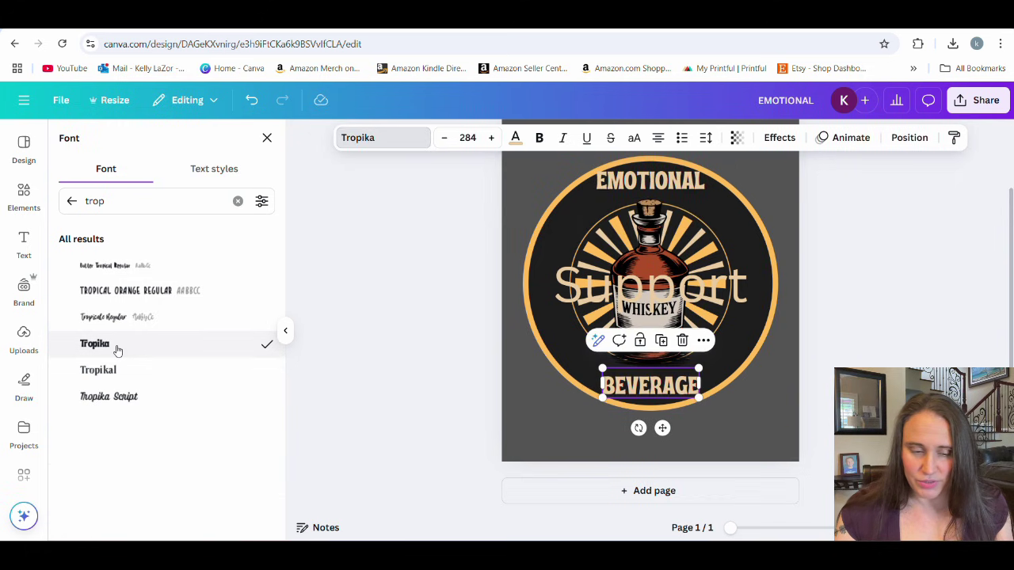
{"action": "left_click", "coordinate": [849, 246]}
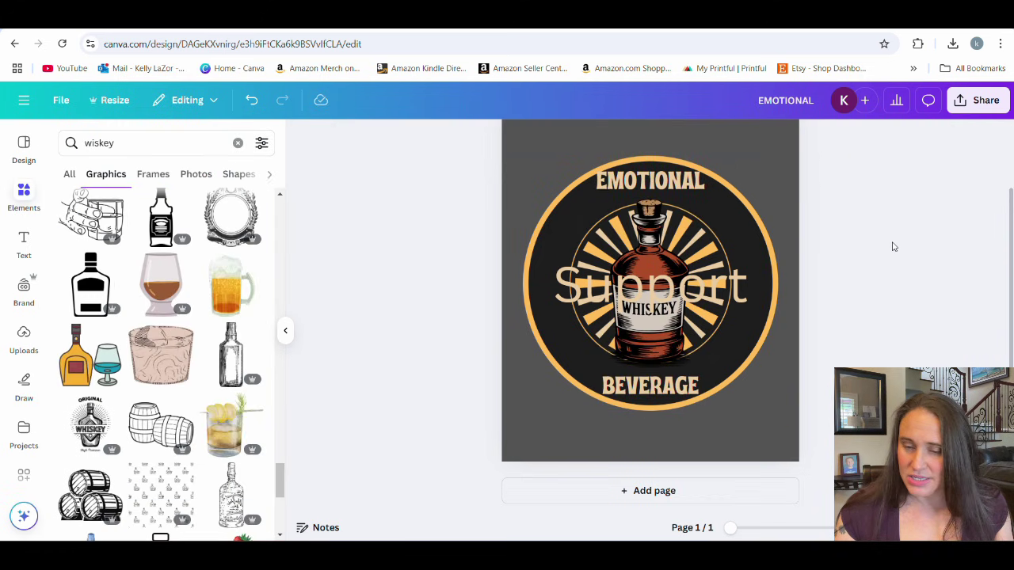
Step: Enlarge EMOTIONAL to size 442 and BEVERAGE to 429, recentring both on the badge
{"action": "left_click", "coordinate": [705, 191]}
{"action": "left_click_drag", "start_coordinate": [706, 192], "coordinate": [762, 236]}
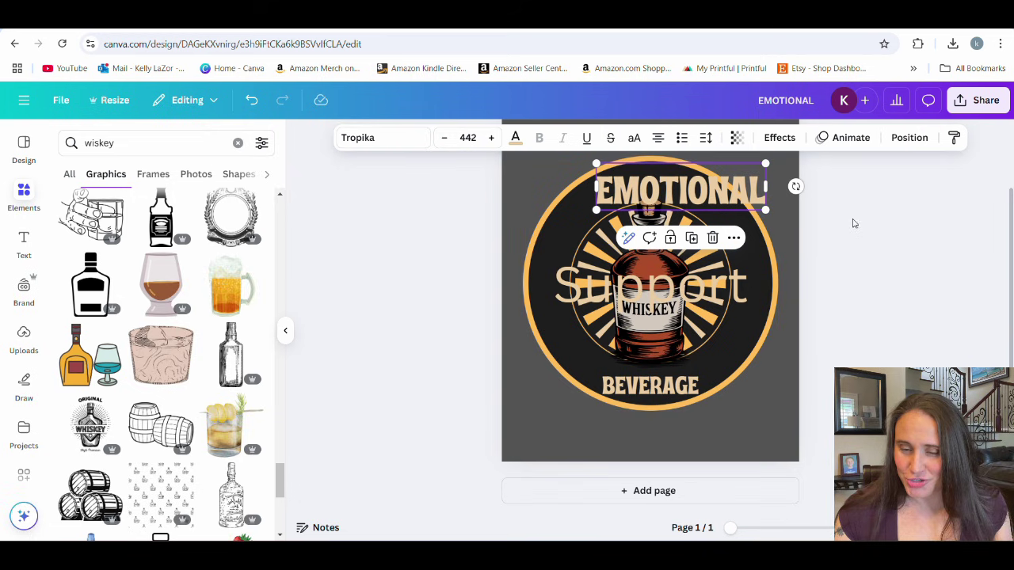
{"action": "left_click_drag", "start_coordinate": [707, 205], "coordinate": [671, 193]}
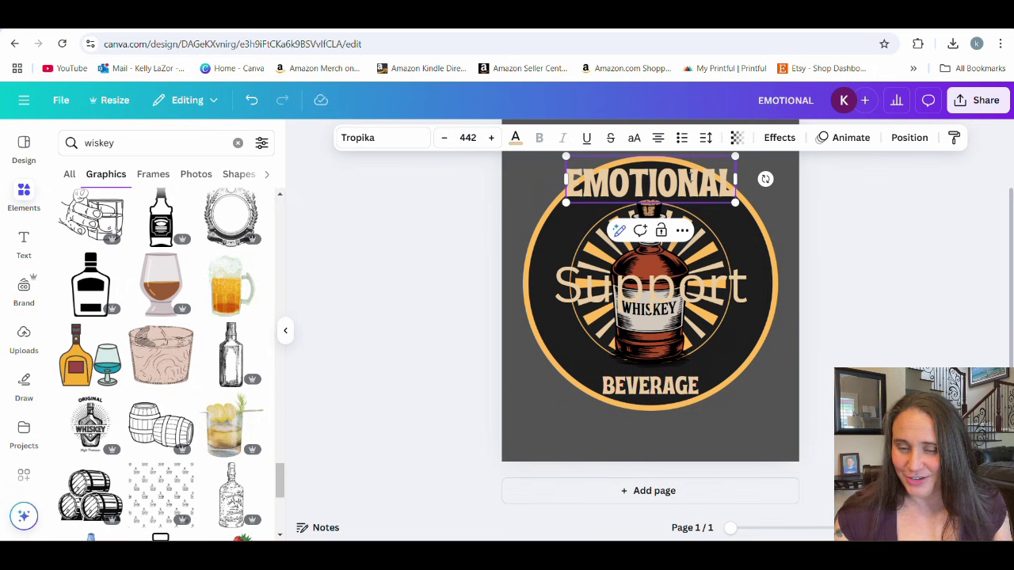
{"action": "left_click", "coordinate": [693, 375]}
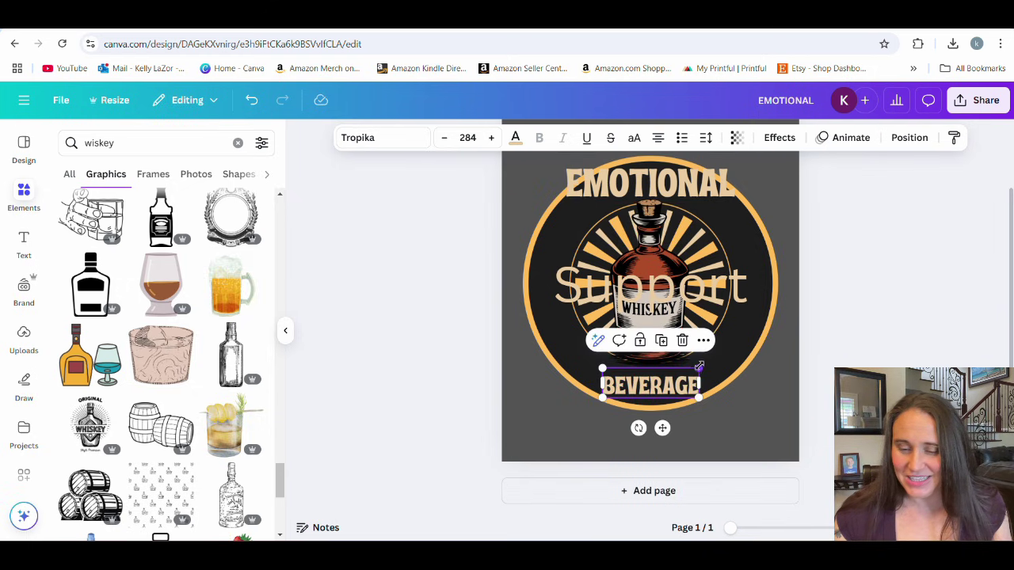
{"action": "left_click_drag", "start_coordinate": [699, 367], "coordinate": [748, 353]}
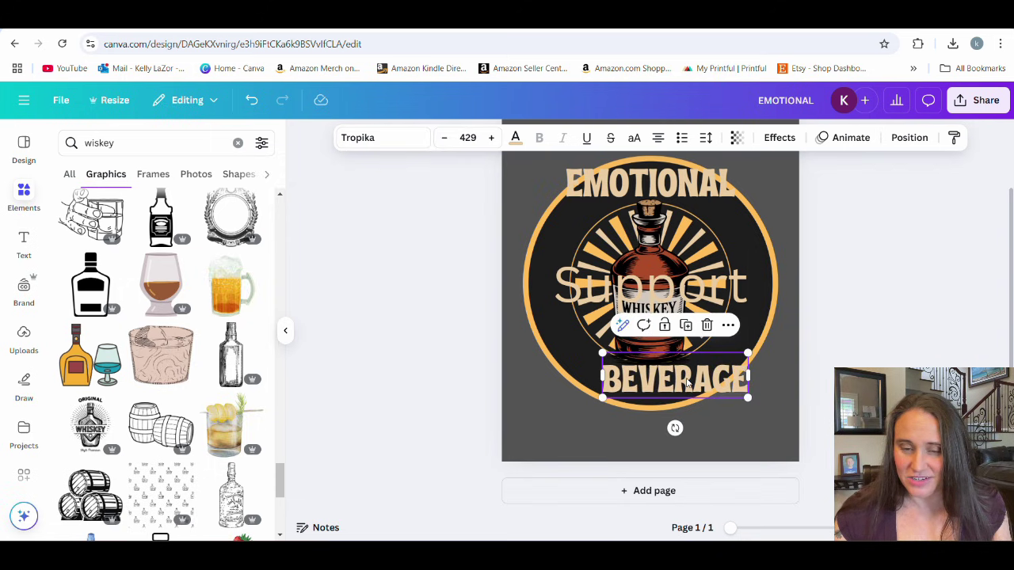
{"action": "left_click_drag", "start_coordinate": [688, 382], "coordinate": [663, 385]}
{"action": "left_click", "coordinate": [969, 292]}
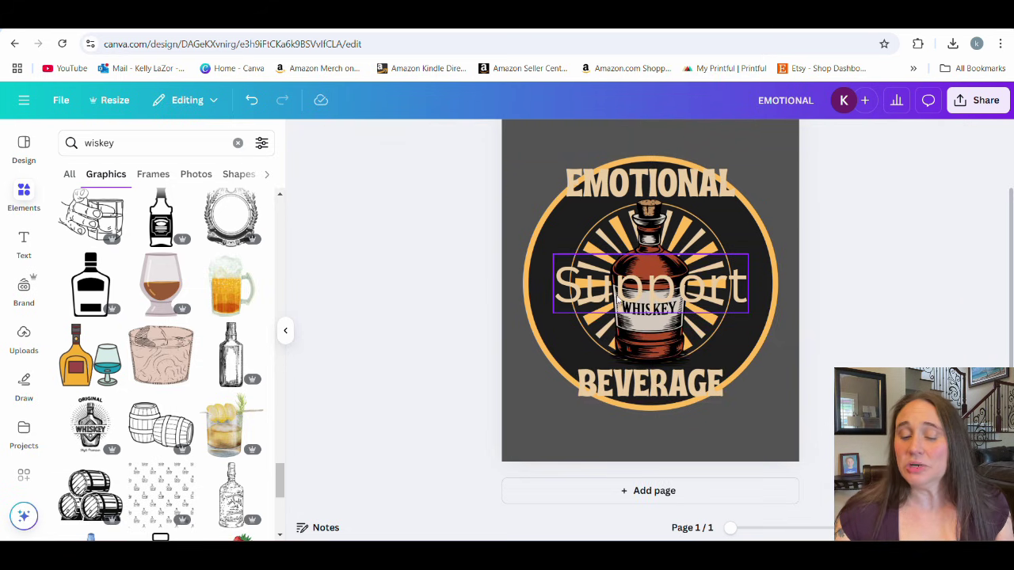
Step: Change the Support font to Vintage Goods, searched as 'vintage good'
{"action": "left_click", "coordinate": [634, 302]}
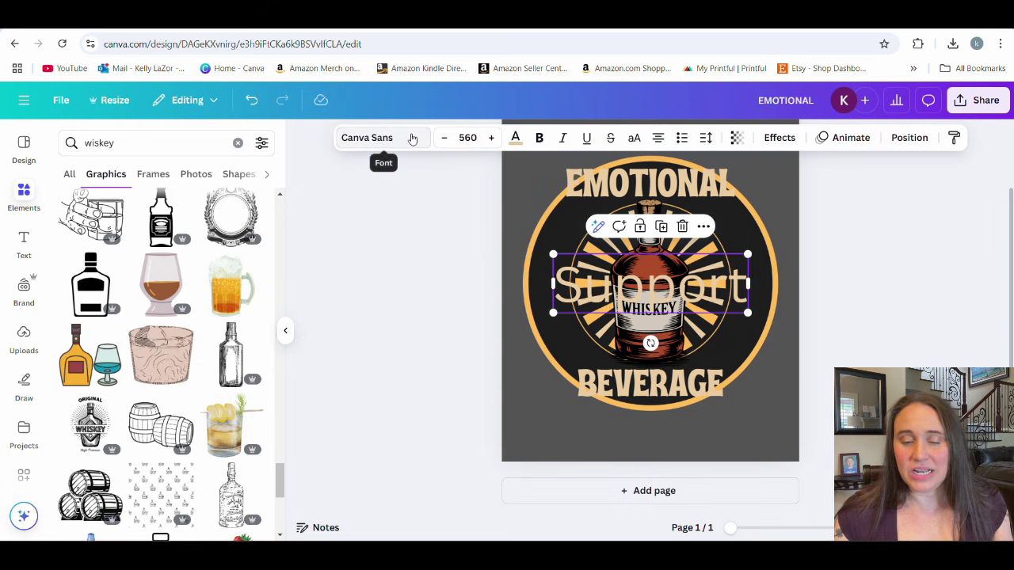
{"action": "left_click", "coordinate": [409, 136]}
{"action": "left_click_drag", "start_coordinate": [112, 200], "coordinate": [63, 201]}
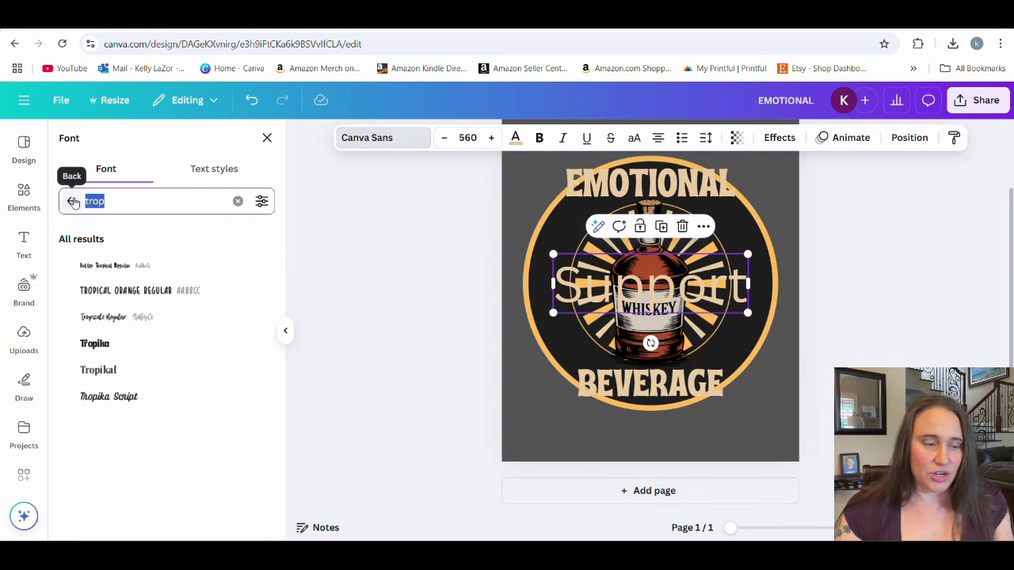
{"action": "type", "text": "vin"}
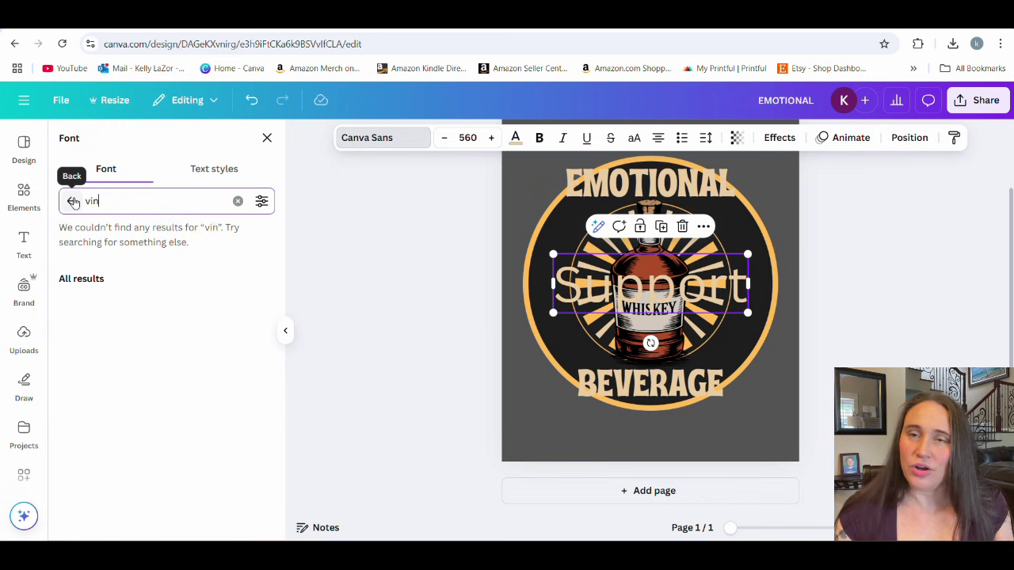
{"action": "type", "text": "tage good"}
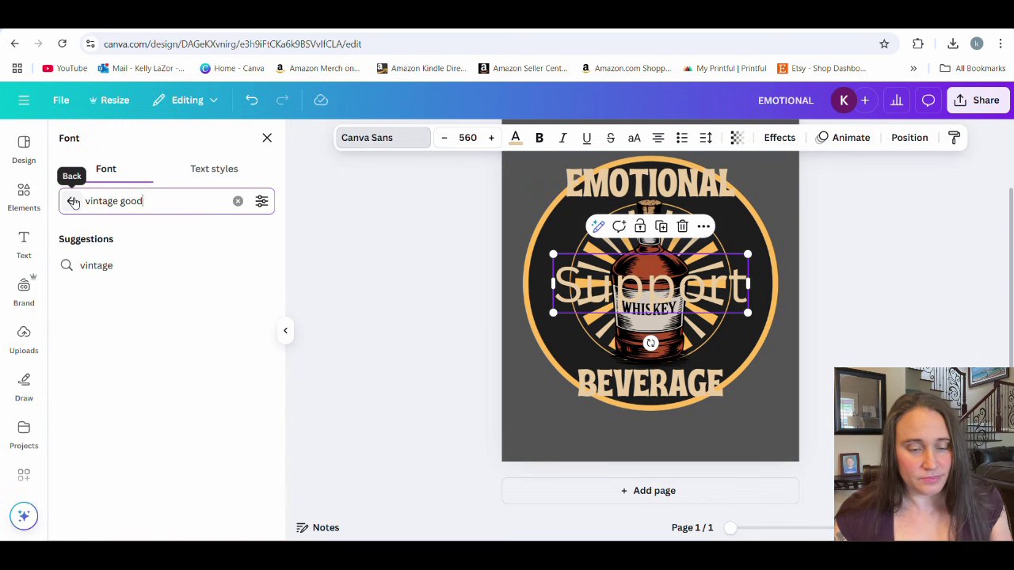
{"action": "left_click", "coordinate": [88, 319]}
Step: Enlarge Support to size 1234 over the bottle and tilt it about -9°
{"action": "left_click_drag", "start_coordinate": [707, 255], "coordinate": [804, 205]}
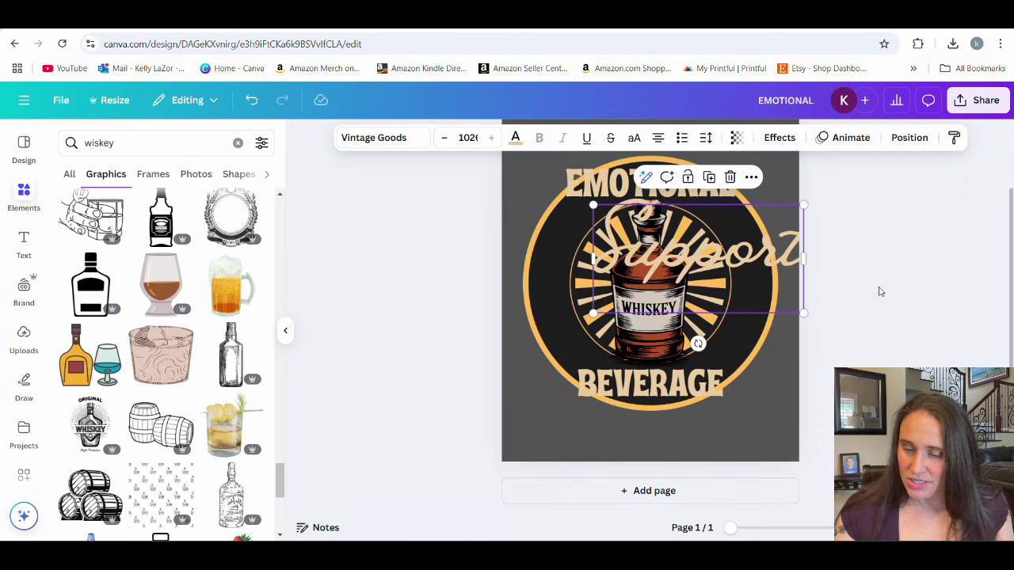
{"action": "left_click", "coordinate": [830, 295]}
{"action": "left_click_drag", "start_coordinate": [700, 259], "coordinate": [639, 297]}
{"action": "left_click_drag", "start_coordinate": [743, 244], "coordinate": [778, 225]}
{"action": "left_click_drag", "start_coordinate": [702, 282], "coordinate": [691, 288]}
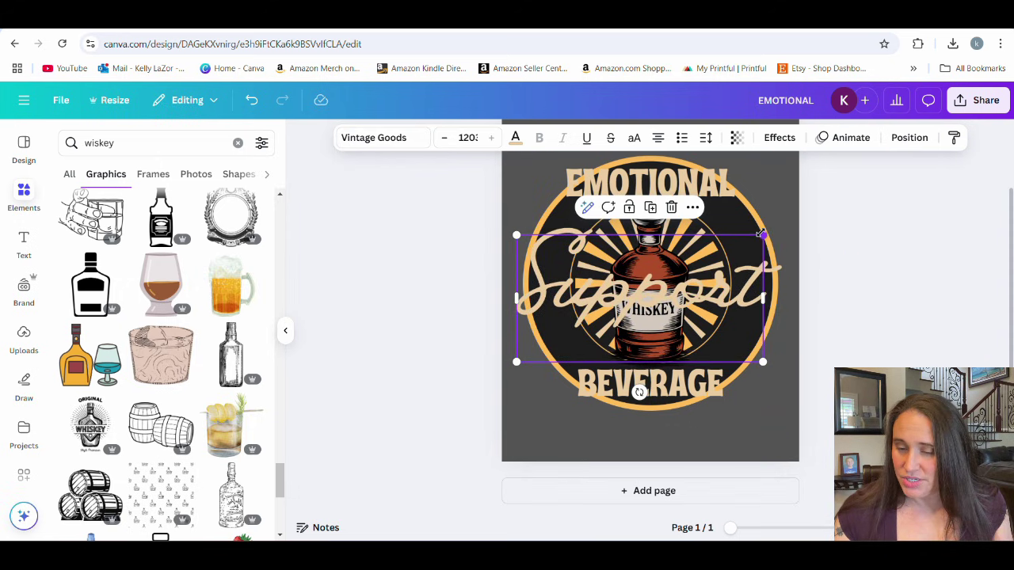
{"action": "left_click_drag", "start_coordinate": [760, 234], "coordinate": [768, 230]}
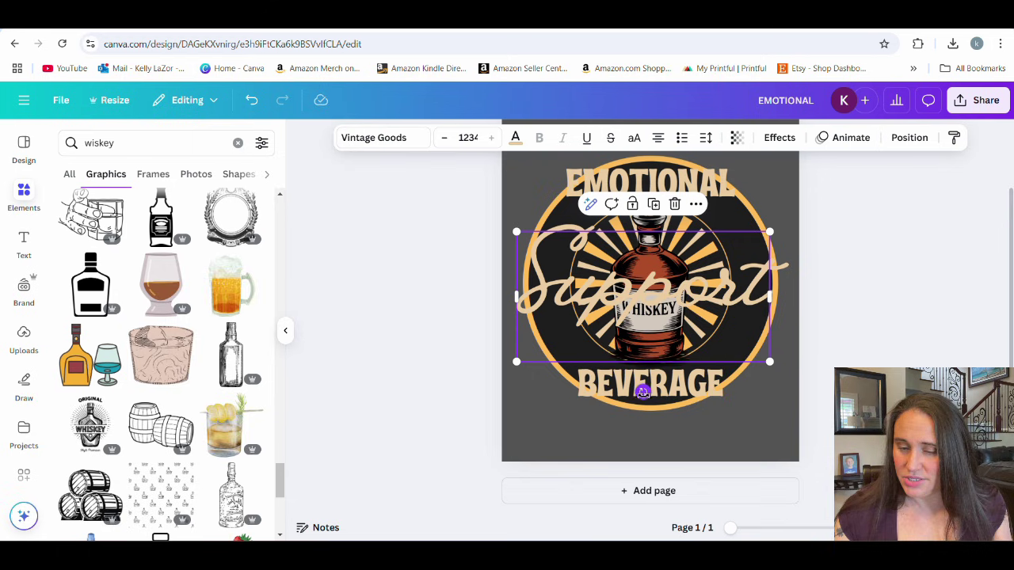
{"action": "mouse_move", "coordinate": [642, 391]}
{"action": "left_mouse_down"}
{"action": "mouse_move", "coordinate": [657, 400]}
{"action": "mouse_move", "coordinate": [656, 388]}
{"action": "left_mouse_up"}
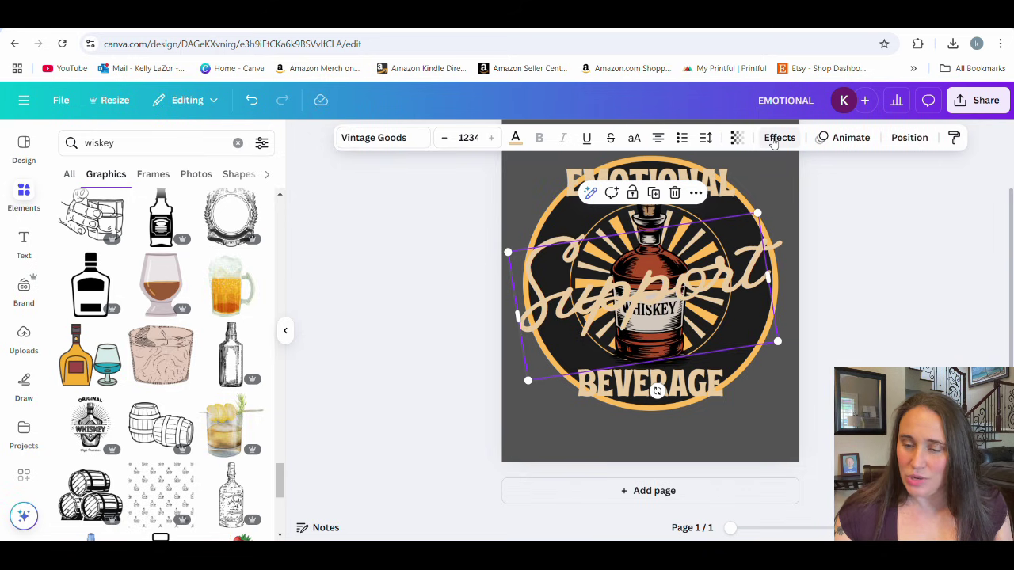
Step: Give Support a black Outline effect with thickness lowered to 34
{"action": "left_click", "coordinate": [774, 138]}
{"action": "left_click", "coordinate": [231, 301]}
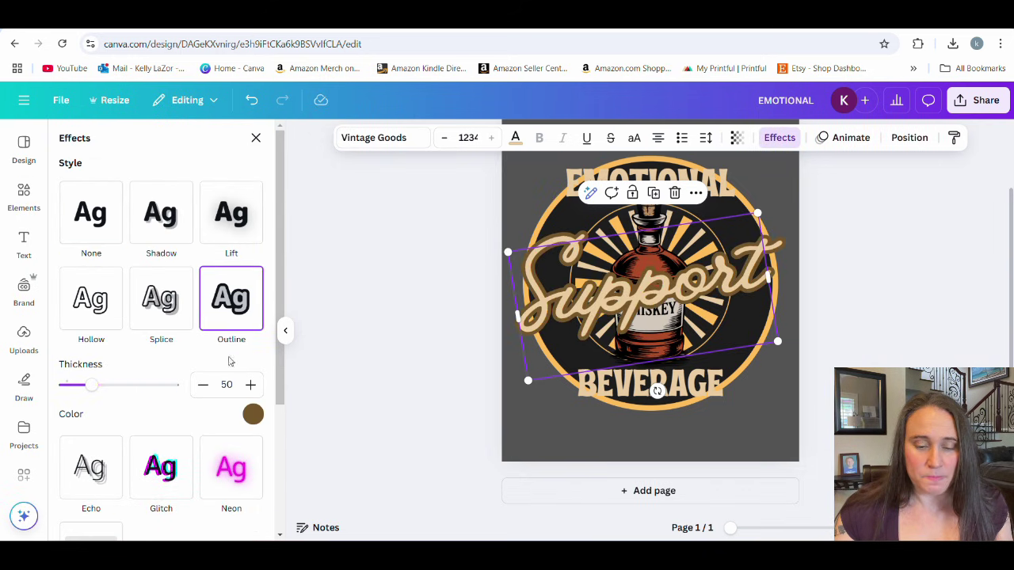
{"action": "left_click", "coordinate": [253, 414]}
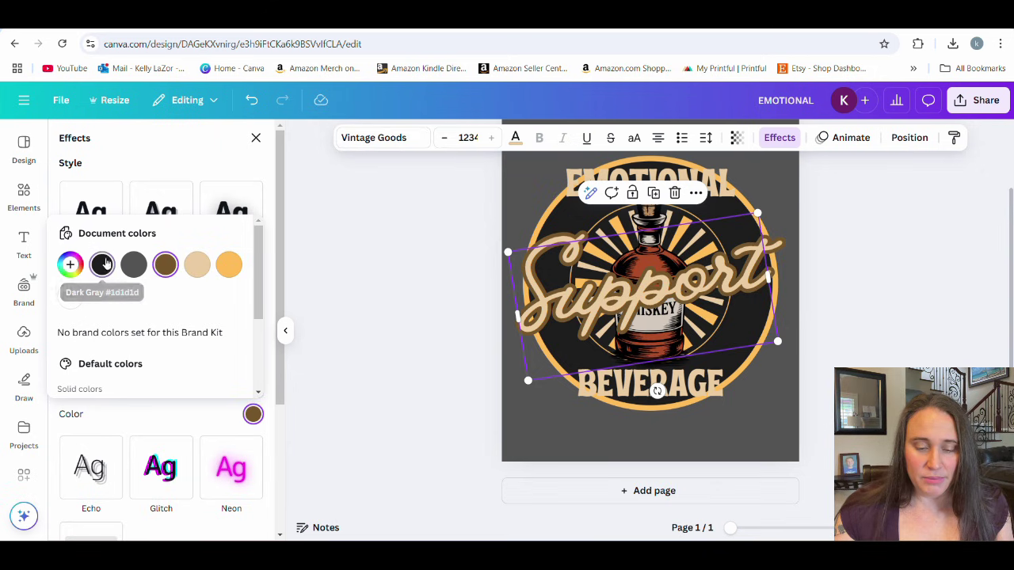
{"action": "left_click", "coordinate": [111, 267]}
{"action": "left_click", "coordinate": [126, 153]}
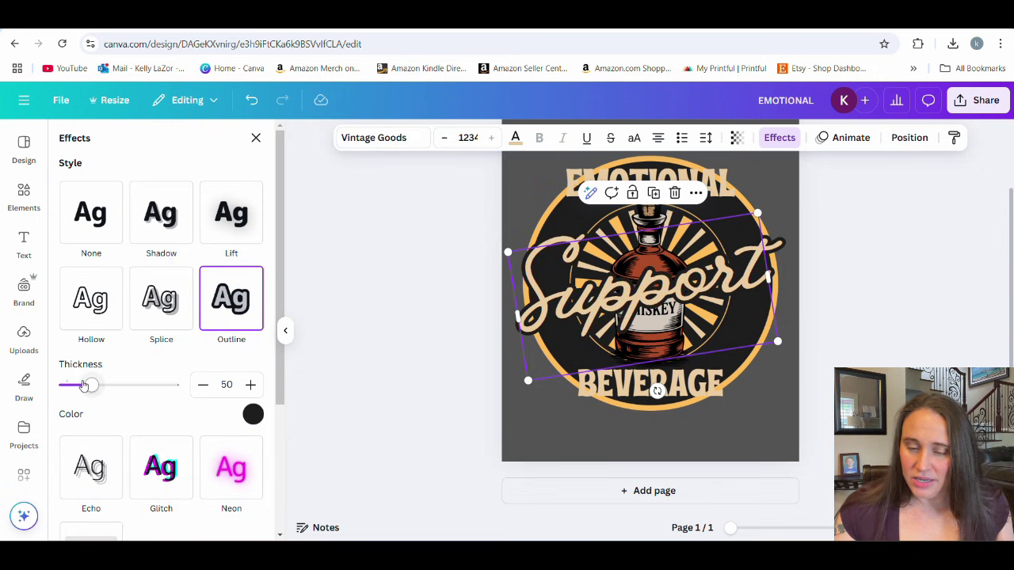
{"action": "mouse_move", "coordinate": [90, 385]}
{"action": "left_mouse_down"}
{"action": "mouse_move", "coordinate": [73, 388]}
{"action": "mouse_move", "coordinate": [83, 393]}
{"action": "left_mouse_up"}
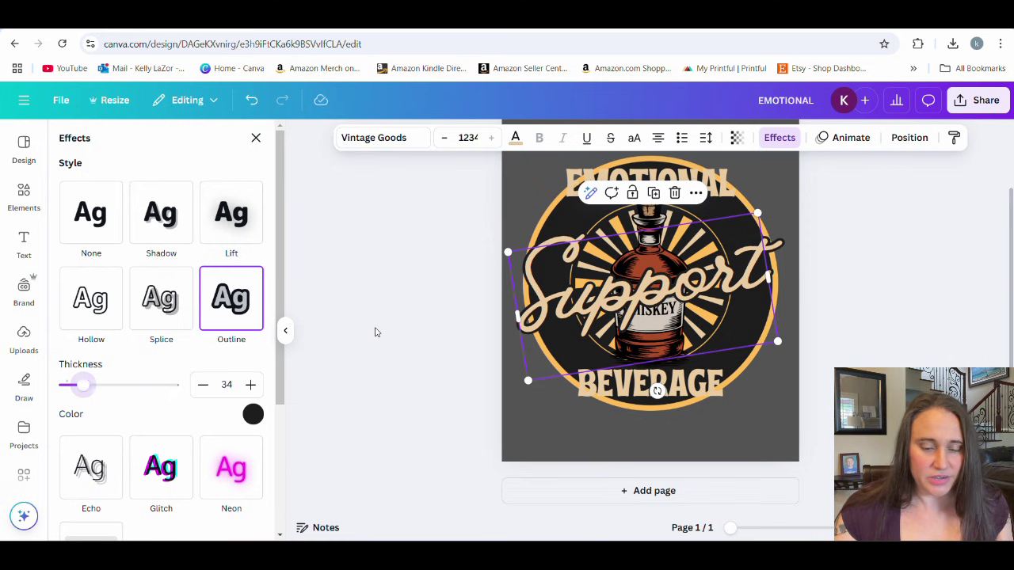
{"action": "left_click", "coordinate": [378, 332]}
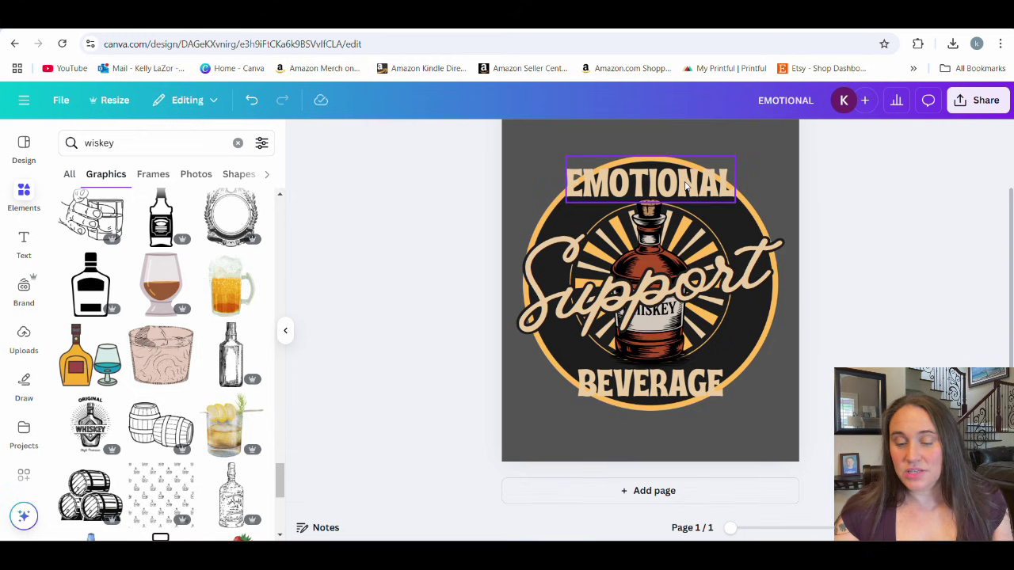
Step: Apply the Curve shape effect to EMOTIONAL so it arches over the top
{"action": "left_click", "coordinate": [686, 186]}
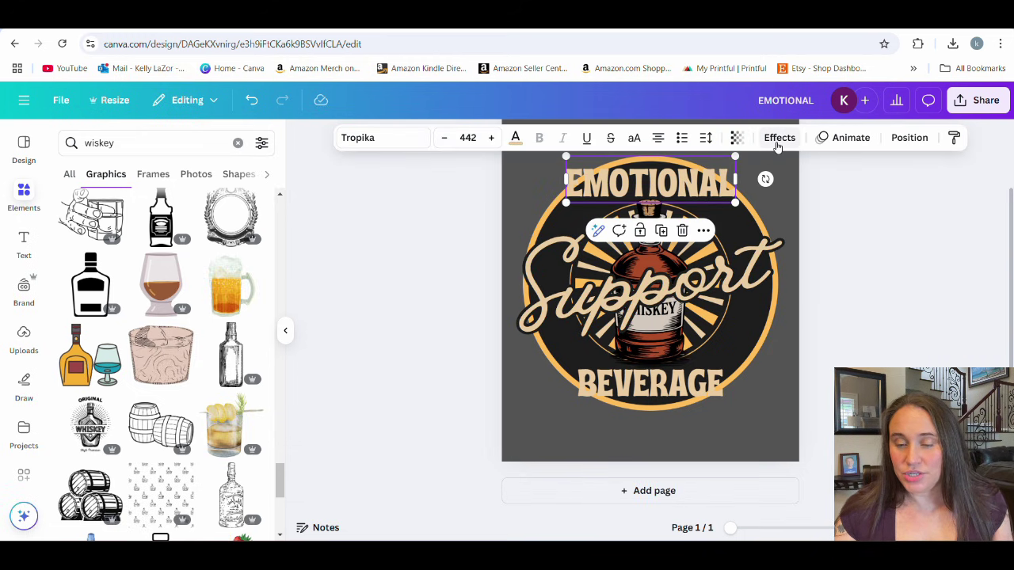
{"action": "left_click", "coordinate": [777, 141]}
{"action": "scroll", "coordinate": [158, 389], "scroll_direction": "down", "scroll_amount": 3}
{"action": "left_click", "coordinate": [173, 485]}
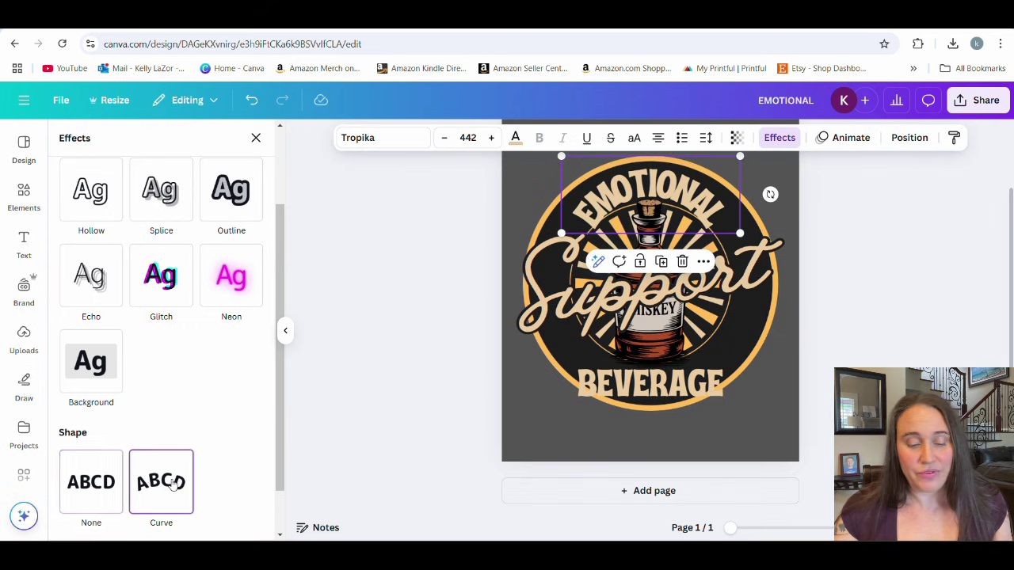
{"action": "scroll", "coordinate": [225, 387], "scroll_direction": "down", "scroll_amount": 1}
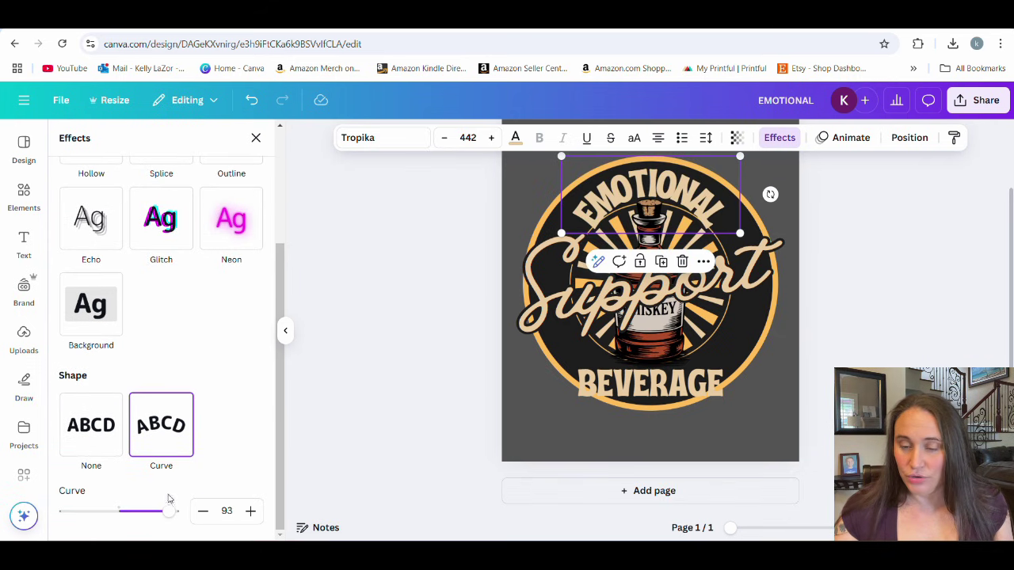
{"action": "left_click_drag", "start_coordinate": [167, 507], "coordinate": [163, 517]}
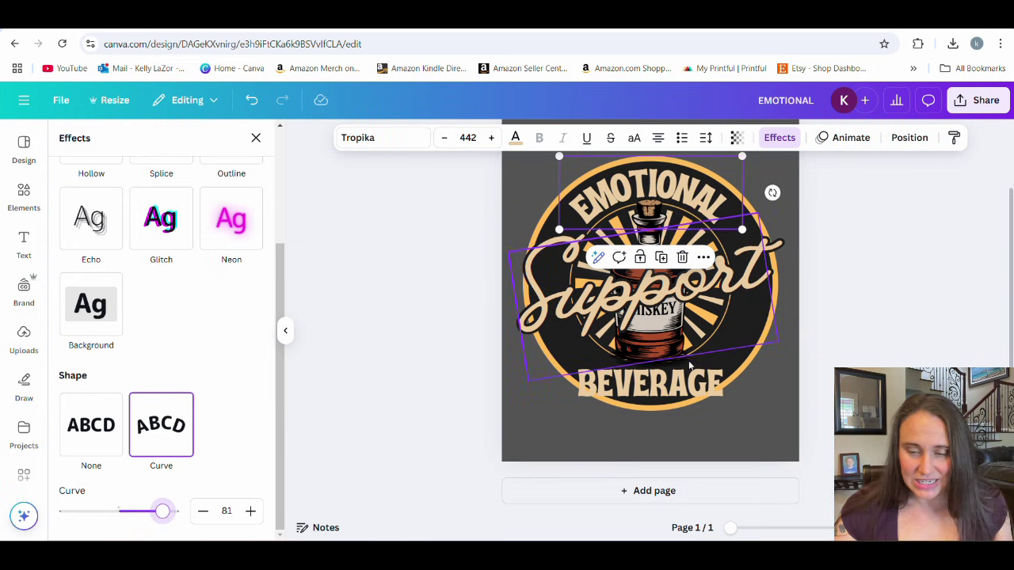
Step: Curve BEVERAGE downward at -82 and fit it along the circle's bottom
{"action": "left_click", "coordinate": [678, 385]}
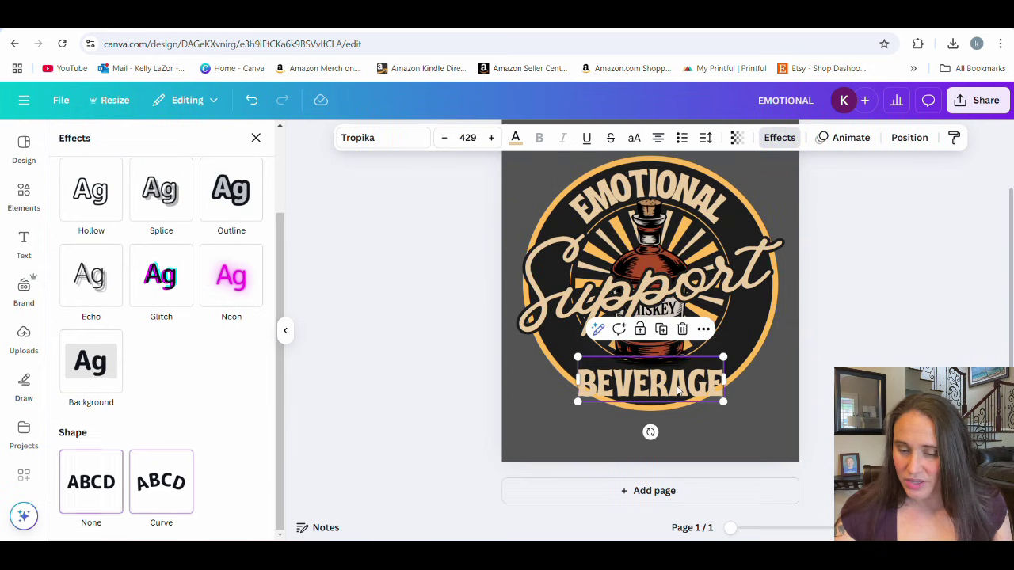
{"action": "left_click", "coordinate": [163, 488]}
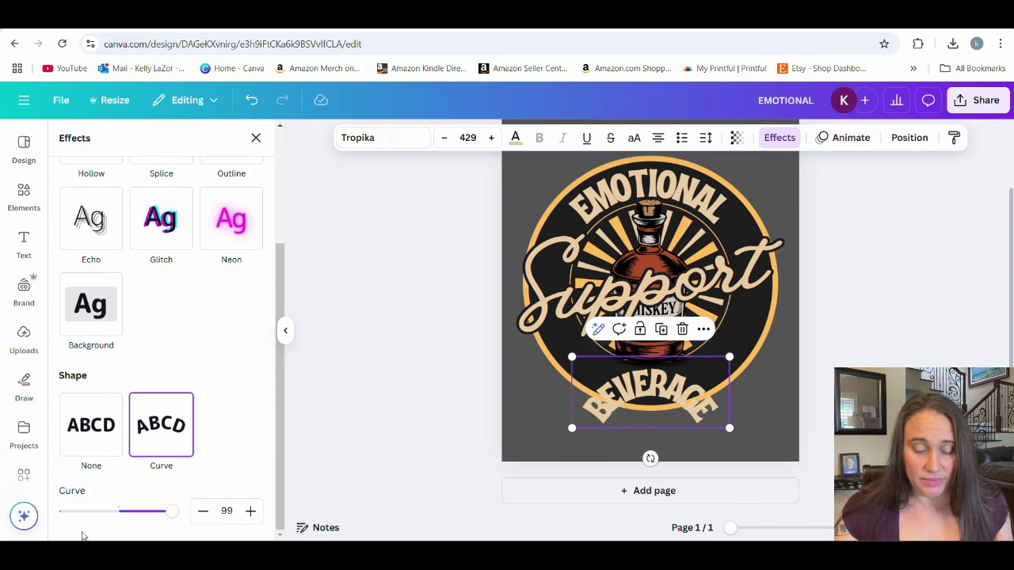
{"action": "left_click_drag", "start_coordinate": [105, 511], "coordinate": [86, 512]}
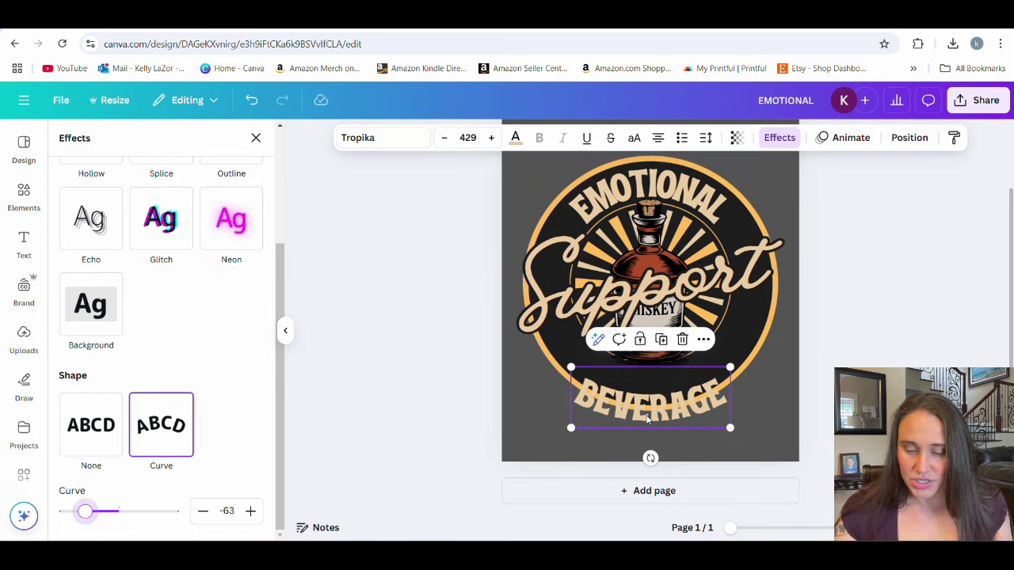
{"action": "left_click_drag", "start_coordinate": [647, 420], "coordinate": [643, 394]}
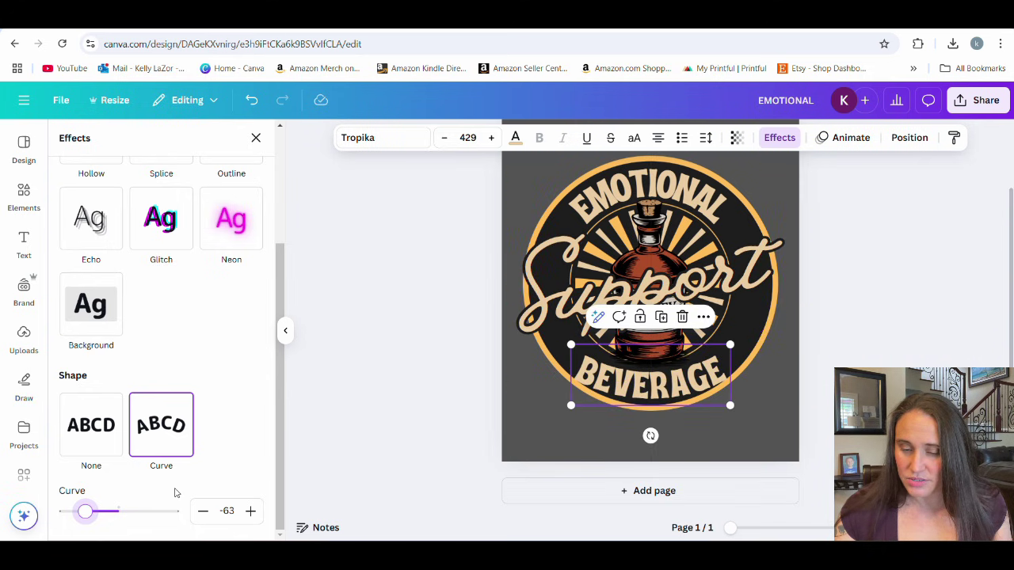
{"action": "left_click_drag", "start_coordinate": [87, 514], "coordinate": [75, 512]}
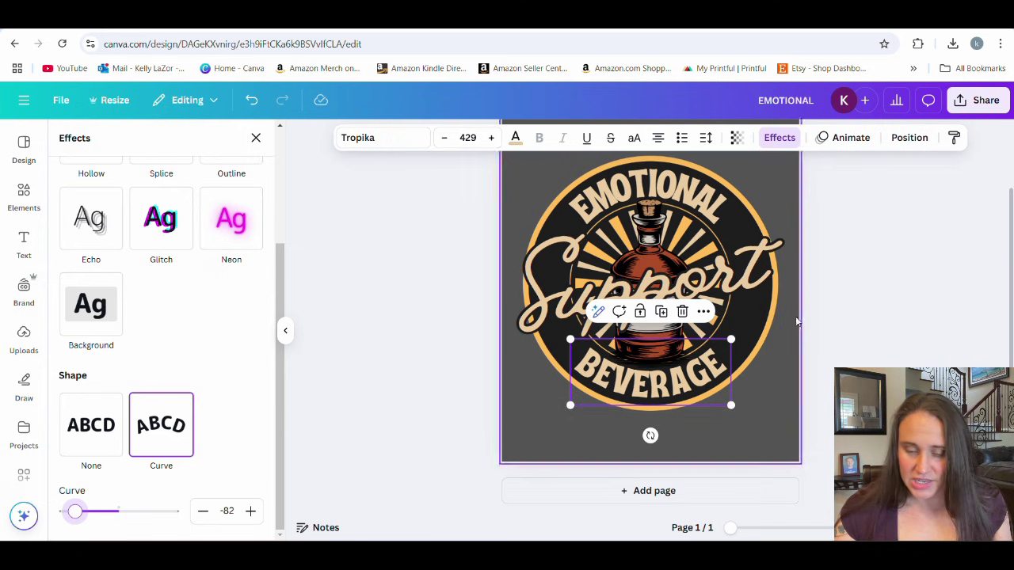
Step: Widen BEVERAGE's letter spacing to 58
{"action": "left_click", "coordinate": [864, 275]}
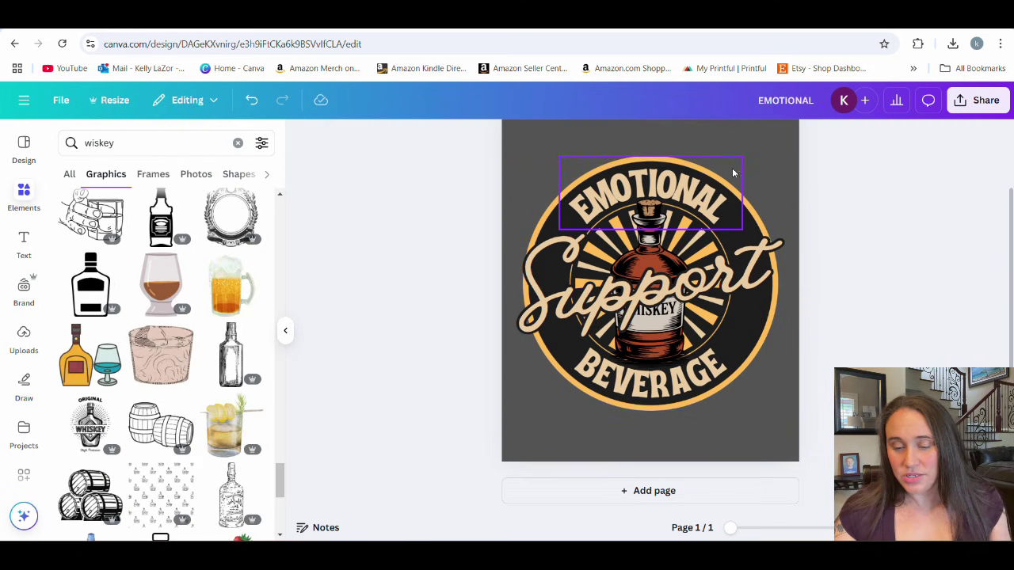
{"action": "left_click", "coordinate": [675, 390]}
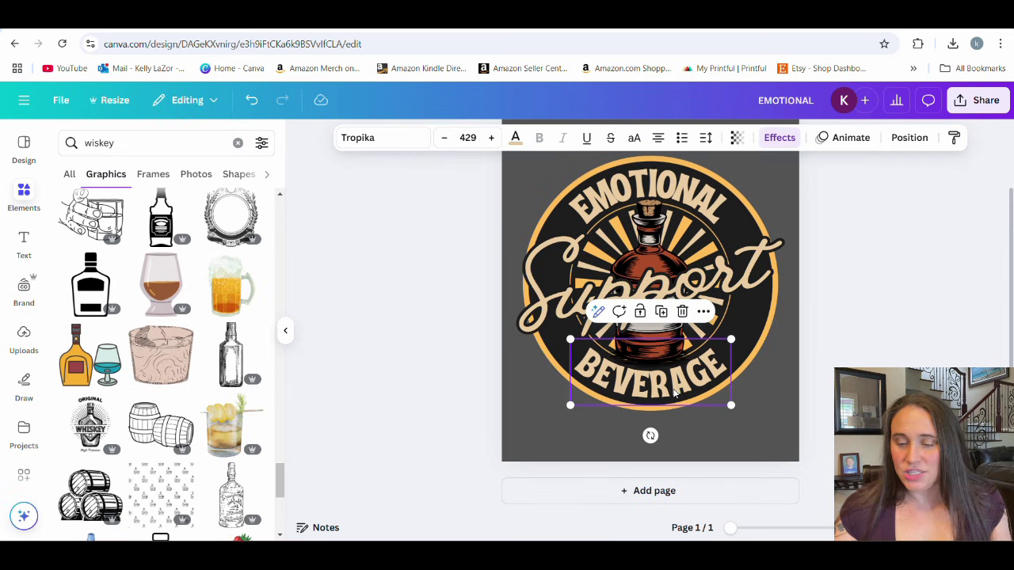
{"action": "left_click", "coordinate": [705, 137]}
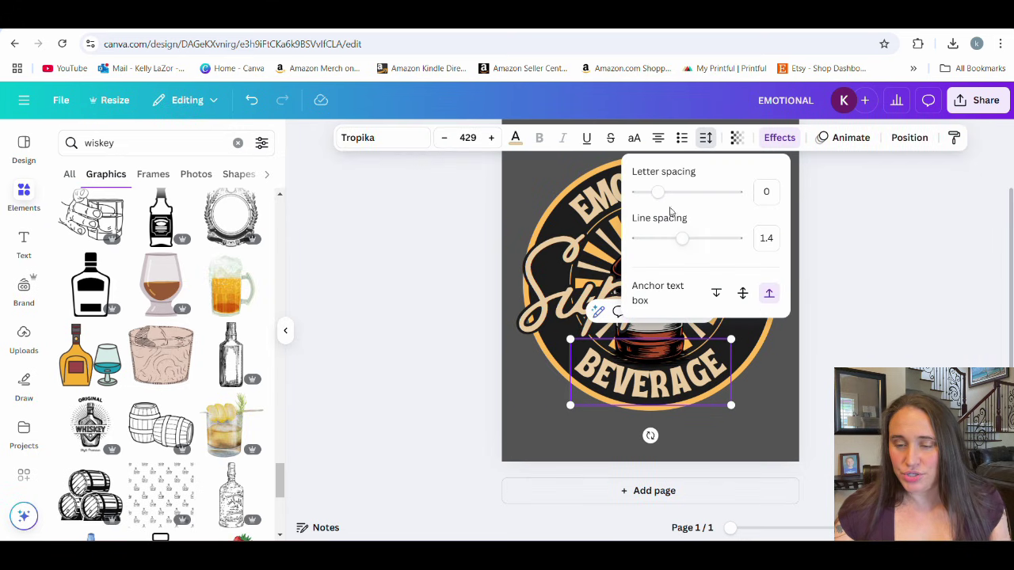
{"action": "left_click_drag", "start_coordinate": [661, 197], "coordinate": [668, 194]}
{"action": "left_click", "coordinate": [842, 316]}
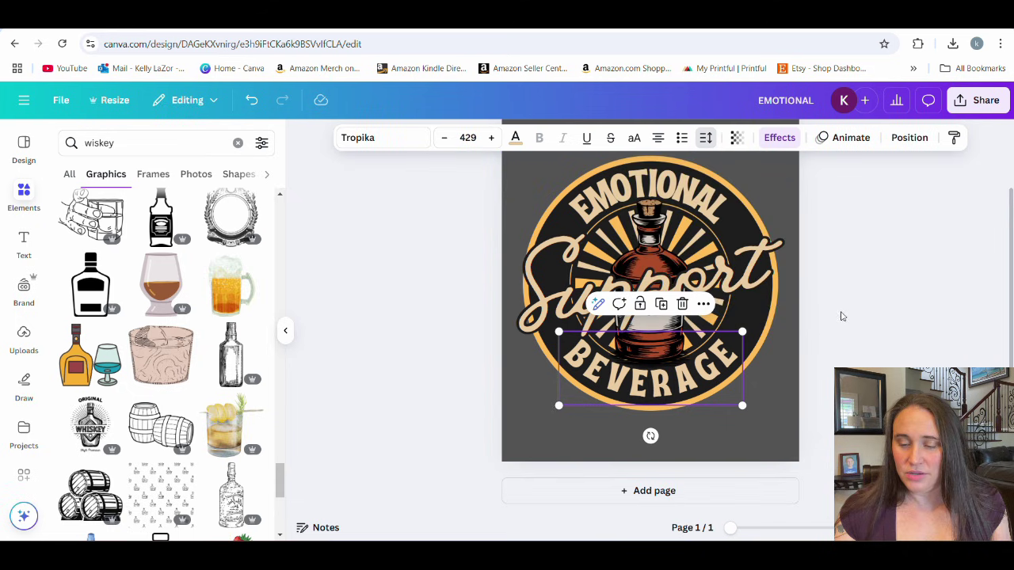
{"action": "left_click", "coordinate": [842, 316]}
Step: Widen EMOTIONAL's letter spacing to 116
{"action": "left_click", "coordinate": [669, 193]}
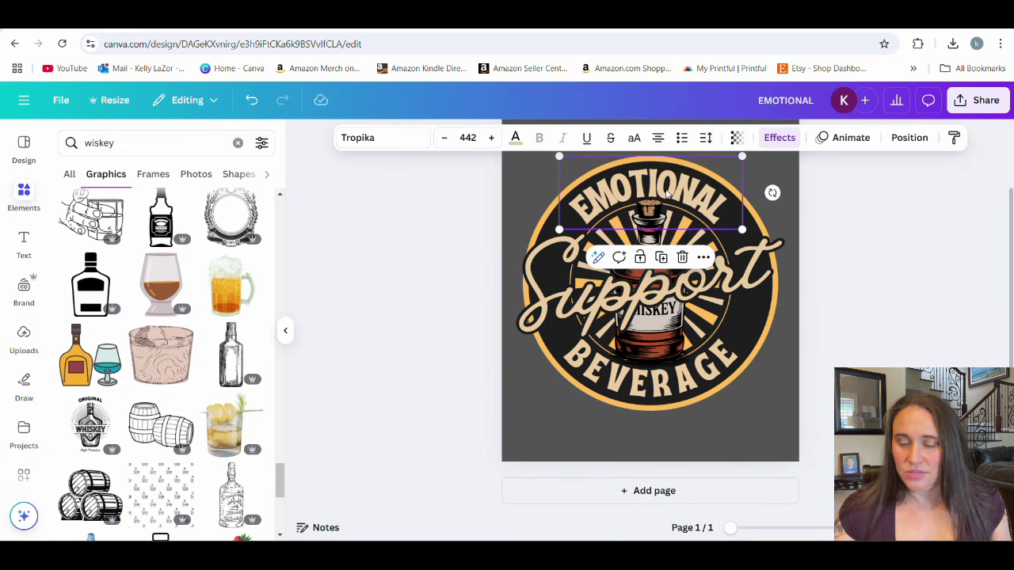
{"action": "left_click", "coordinate": [704, 138]}
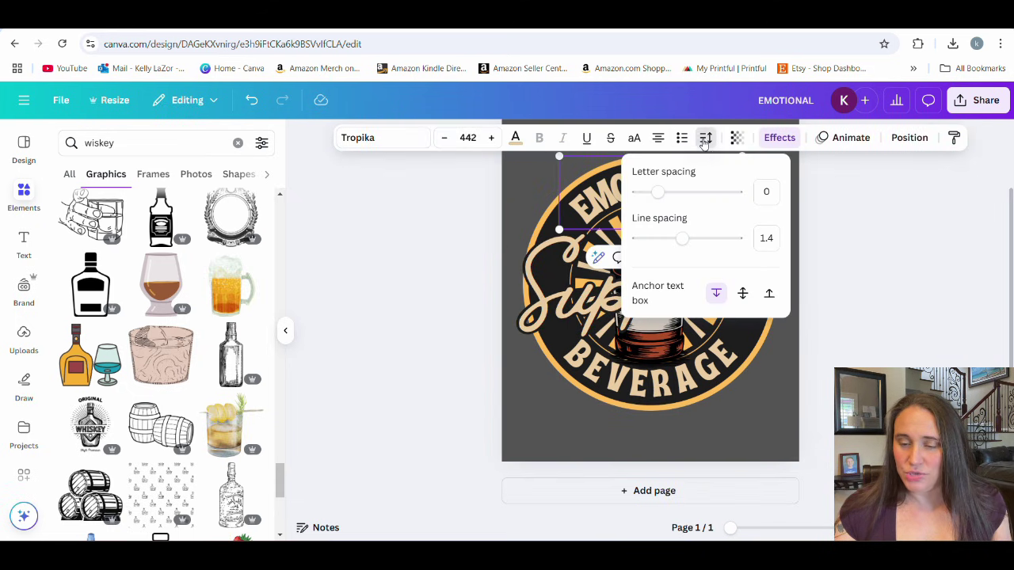
{"action": "left_click", "coordinate": [667, 196]}
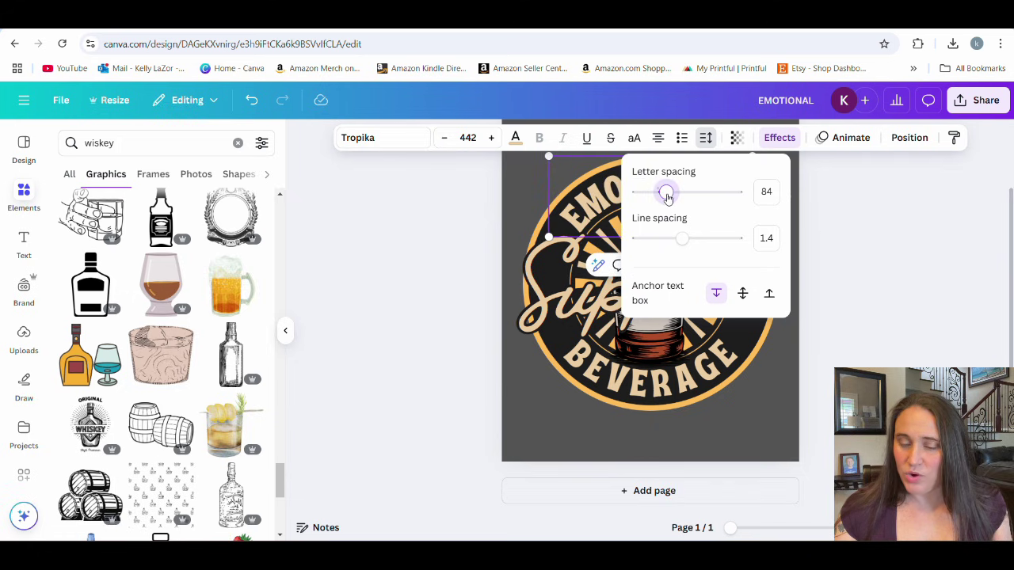
{"action": "left_click_drag", "start_coordinate": [666, 197], "coordinate": [669, 198]}
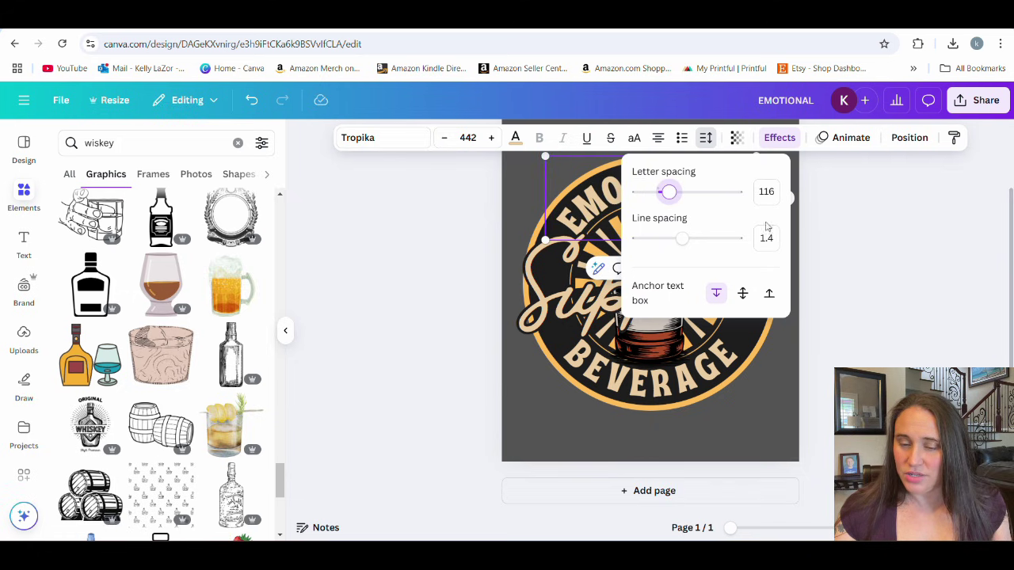
{"action": "left_click", "coordinate": [847, 292]}
{"action": "left_click", "coordinate": [846, 292]}
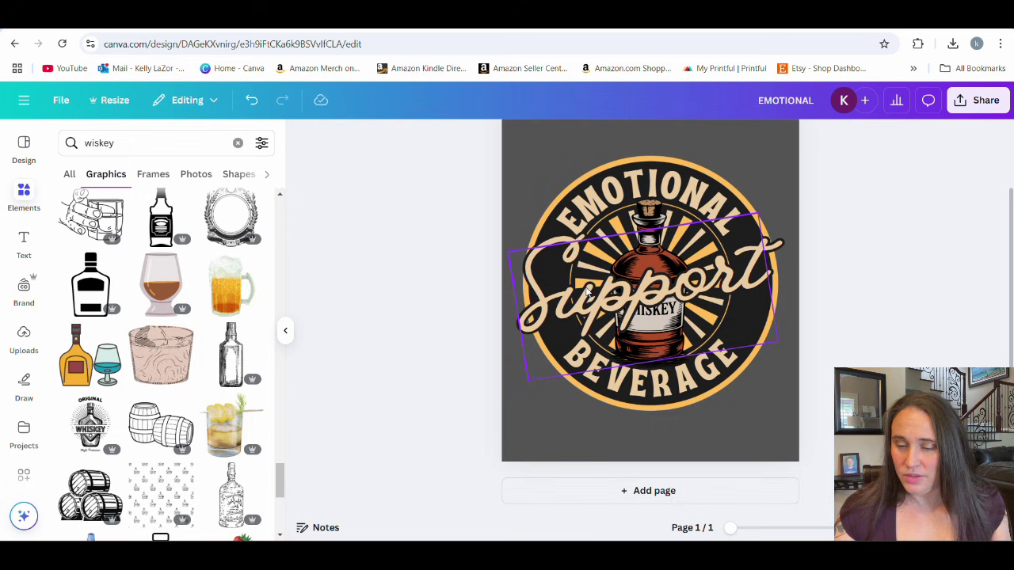
Step: Rotate Support to about -10° and settle it across the middle of the bottle
{"action": "left_click", "coordinate": [587, 292]}
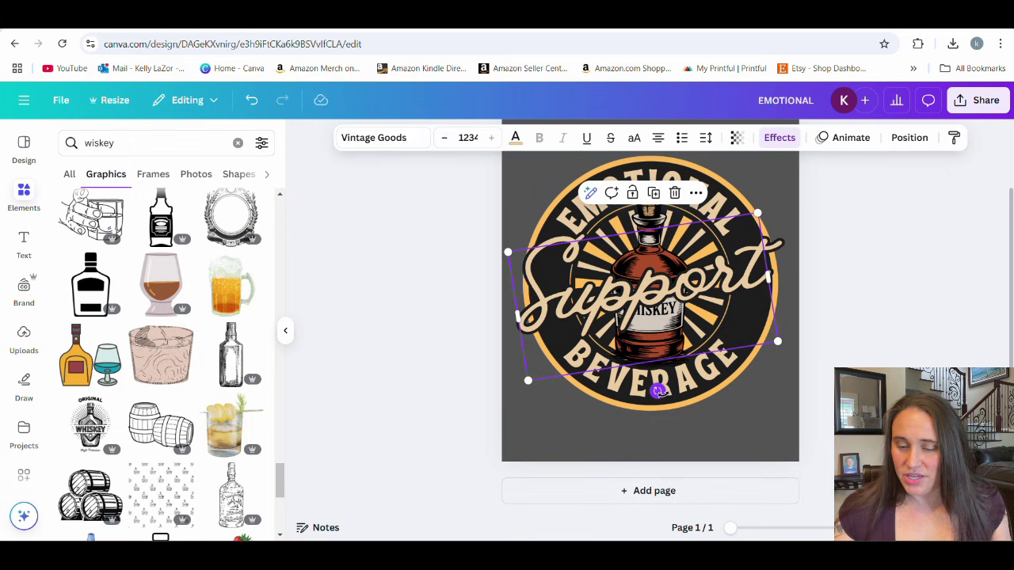
{"action": "left_click_drag", "start_coordinate": [658, 390], "coordinate": [665, 392]}
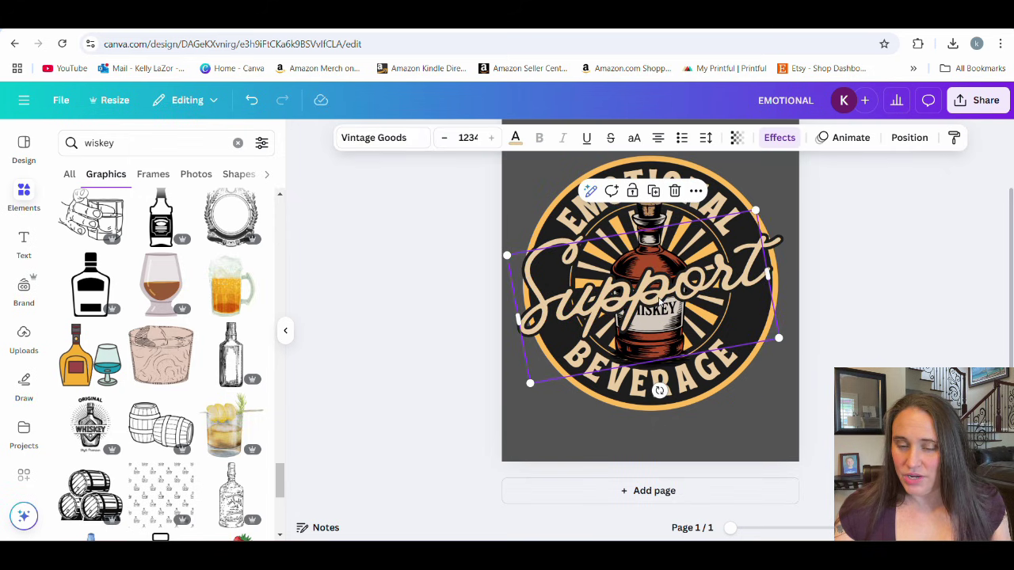
{"action": "left_click_drag", "start_coordinate": [660, 301], "coordinate": [658, 299]}
{"action": "left_click", "coordinate": [905, 291]}
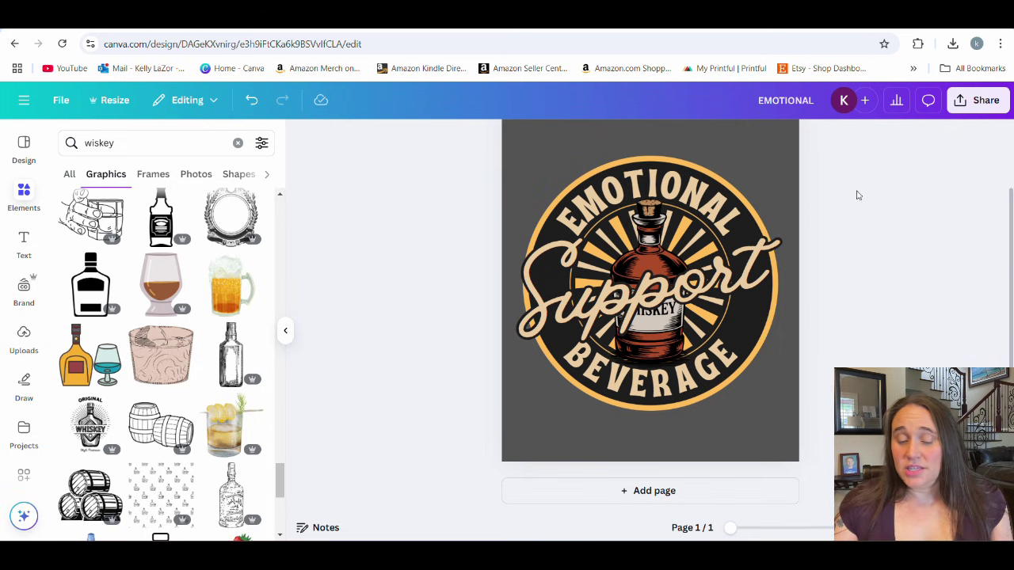
{"action": "scroll", "coordinate": [851, 281], "scroll_direction": "up", "scroll_amount": 2}
Step: Group all badge elements and move the group up and slightly left
{"action": "left_click_drag", "start_coordinate": [792, 184], "coordinate": [470, 484]}
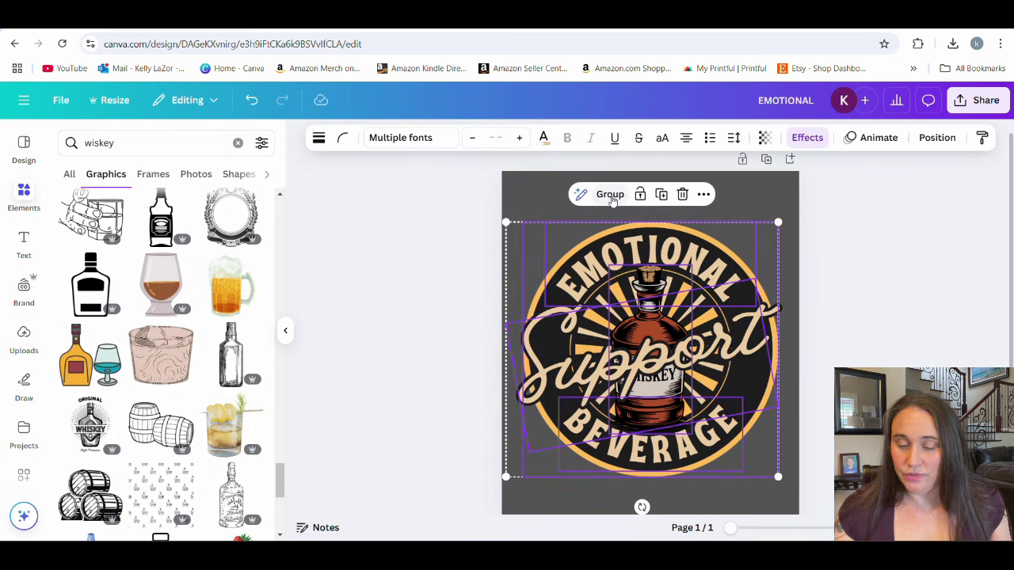
{"action": "left_click", "coordinate": [608, 194]}
{"action": "left_click_drag", "start_coordinate": [668, 379], "coordinate": [667, 339]}
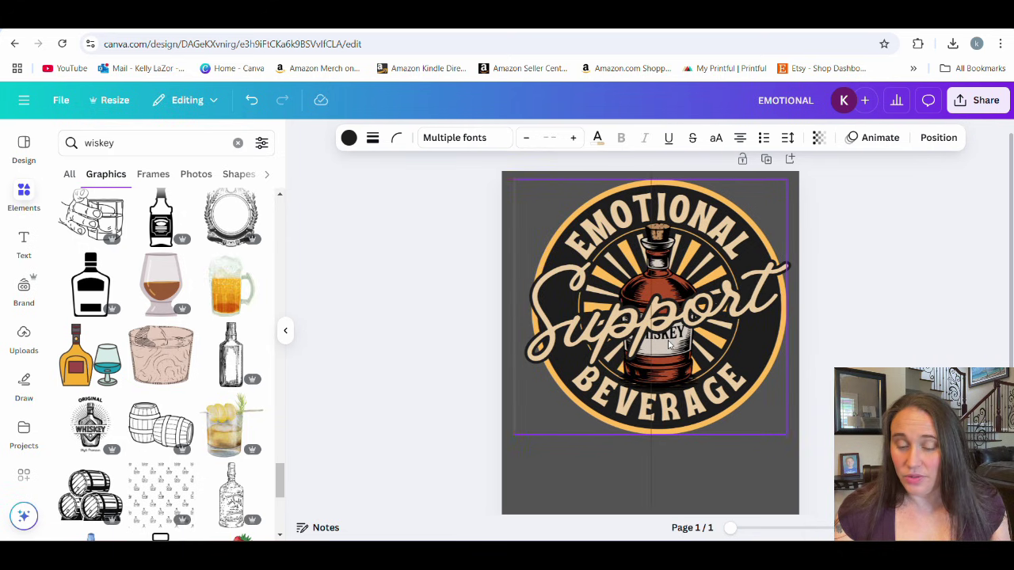
{"action": "left_click_drag", "start_coordinate": [668, 343], "coordinate": [668, 343]}
{"action": "left_click", "coordinate": [878, 340]}
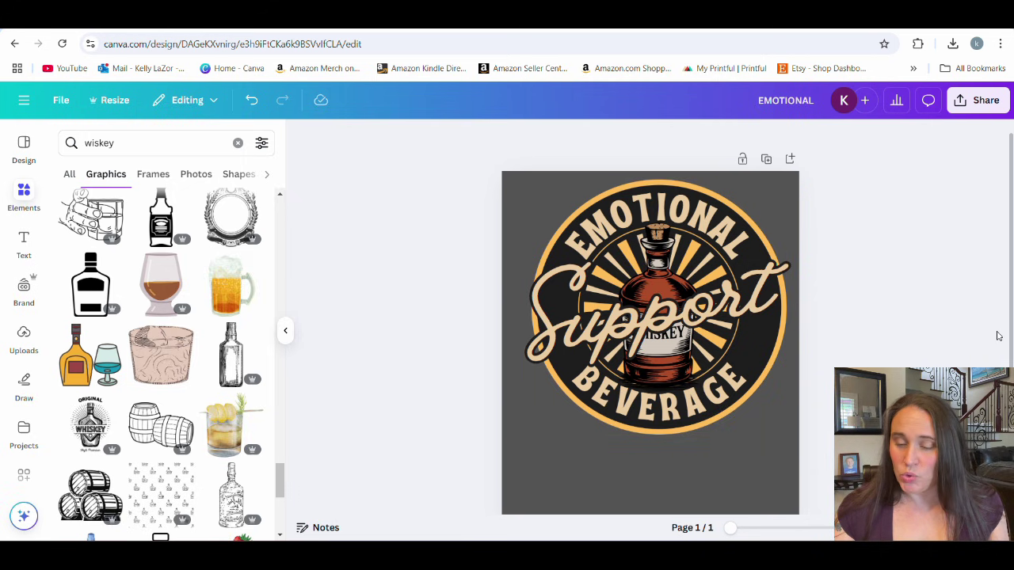
{"action": "left_click", "coordinate": [717, 315]}
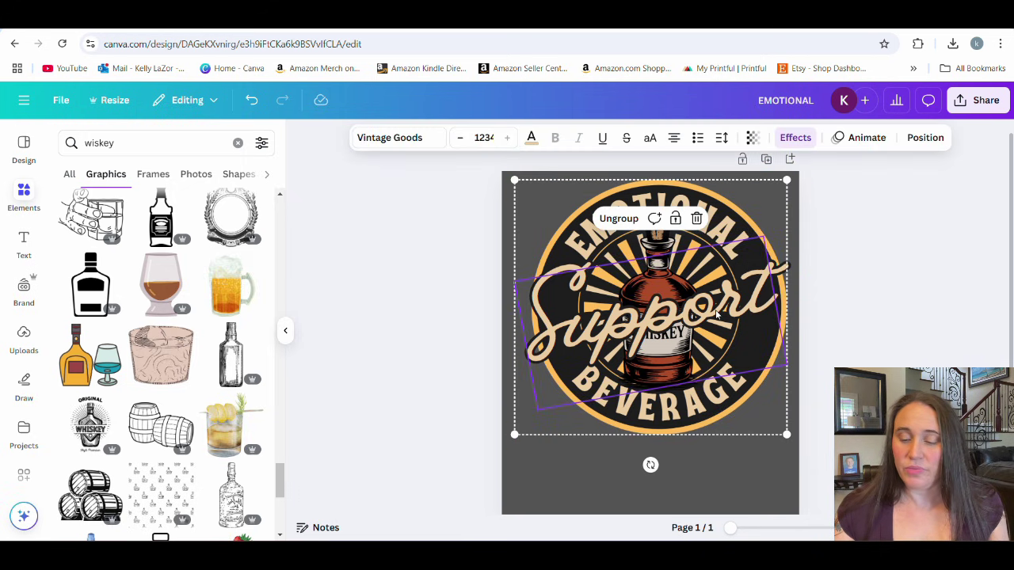
{"action": "left_click_drag", "start_coordinate": [710, 311], "coordinate": [698, 313]}
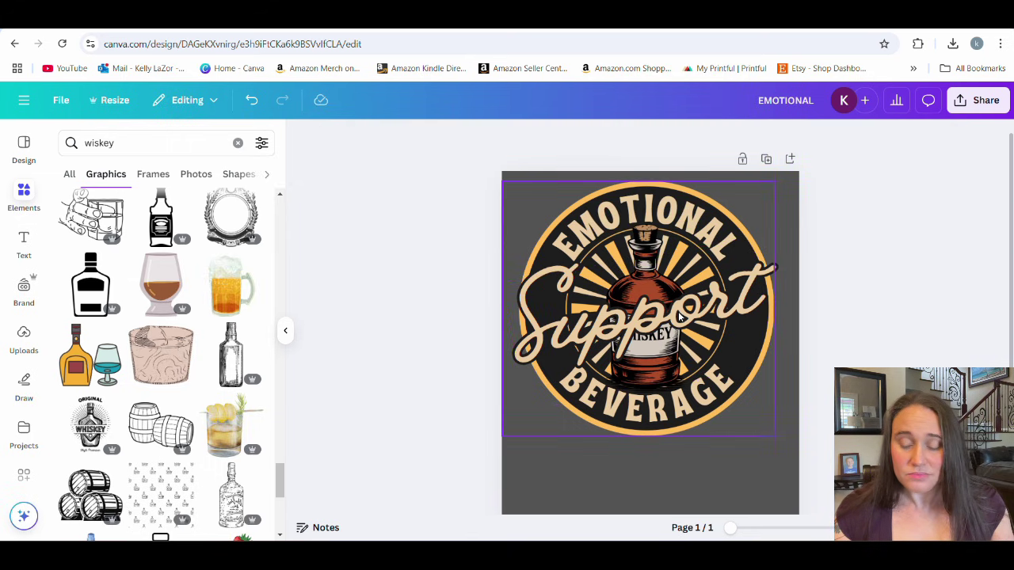
Step: Enlarge the beige circle over the badge, centre it, and set transparency to about 50
{"action": "left_click", "coordinate": [678, 316]}
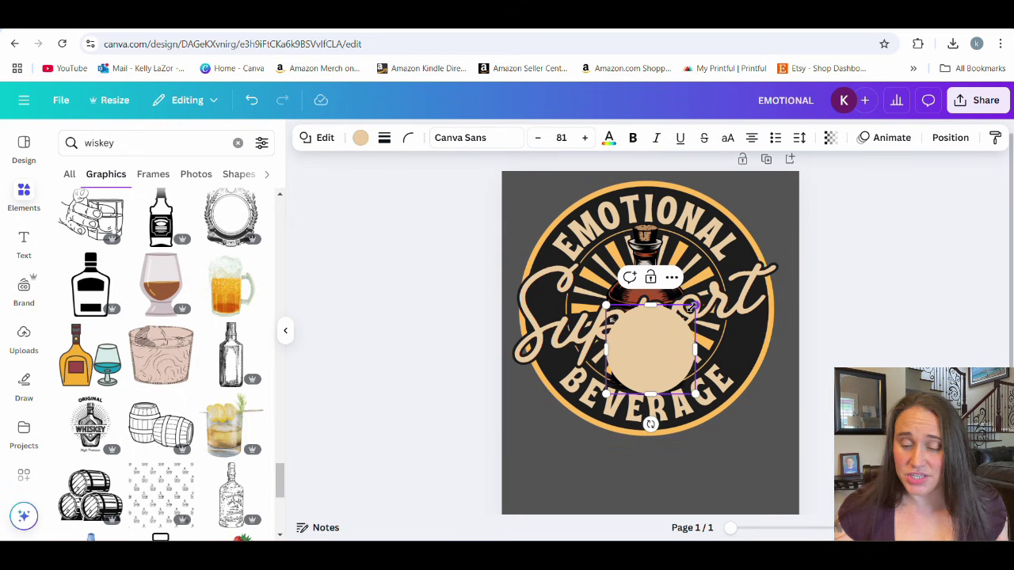
{"action": "left_click_drag", "start_coordinate": [692, 307], "coordinate": [879, 238]}
{"action": "left_click_drag", "start_coordinate": [776, 296], "coordinate": [681, 332]}
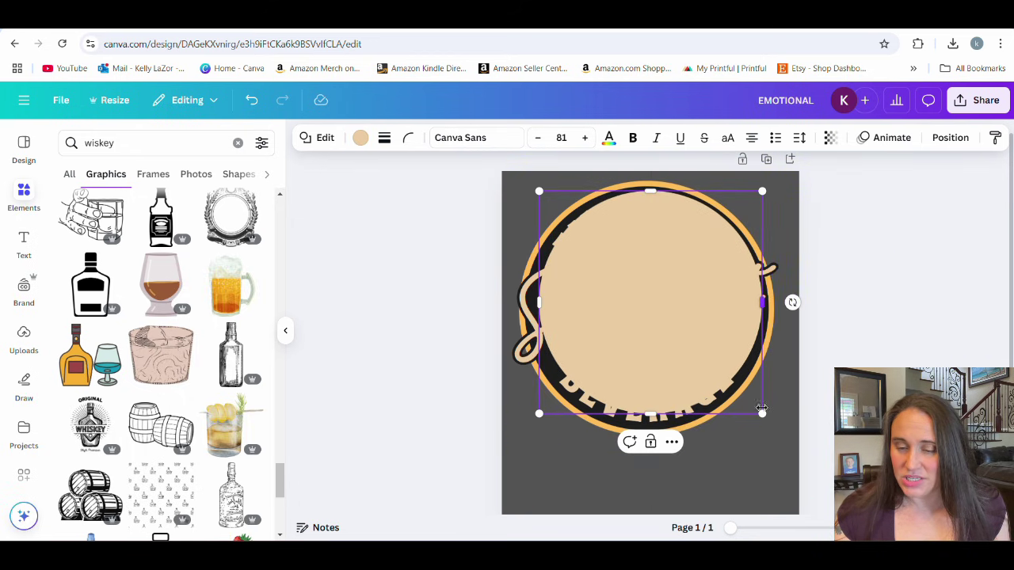
{"action": "left_click_drag", "start_coordinate": [761, 407], "coordinate": [784, 436]}
{"action": "mouse_move", "coordinate": [705, 351]}
{"action": "left_mouse_down"}
{"action": "mouse_move", "coordinate": [697, 335]}
{"action": "mouse_move", "coordinate": [691, 341]}
{"action": "left_mouse_up"}
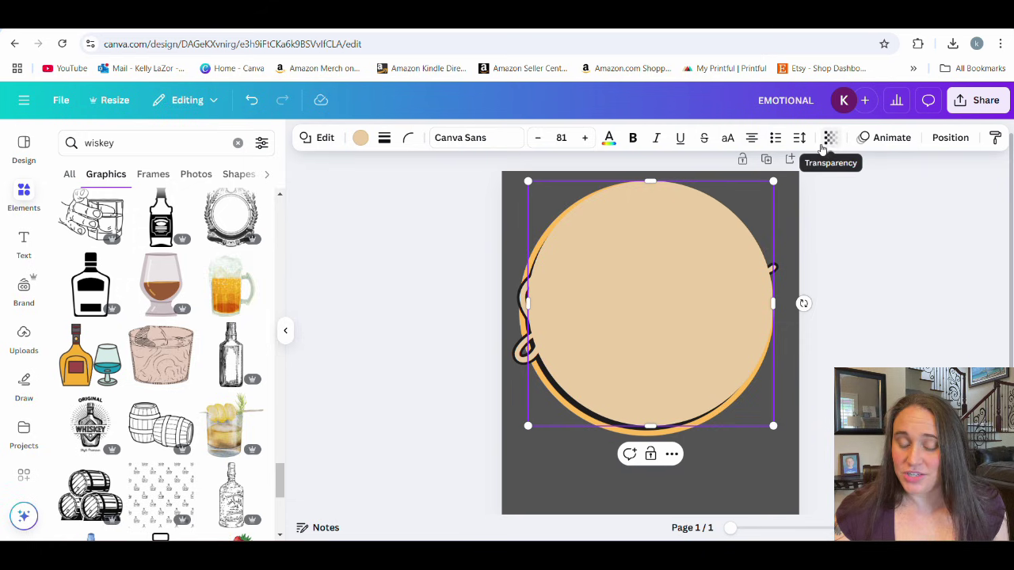
{"action": "left_click", "coordinate": [829, 138]}
{"action": "left_click", "coordinate": [822, 192]}
{"action": "left_click", "coordinate": [929, 259]}
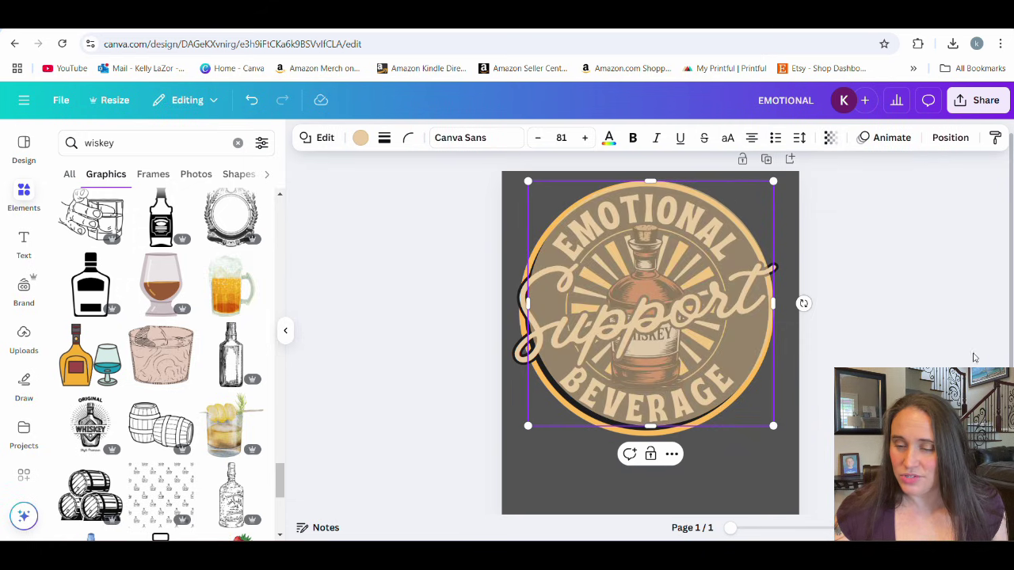
{"action": "left_click", "coordinate": [723, 455]}
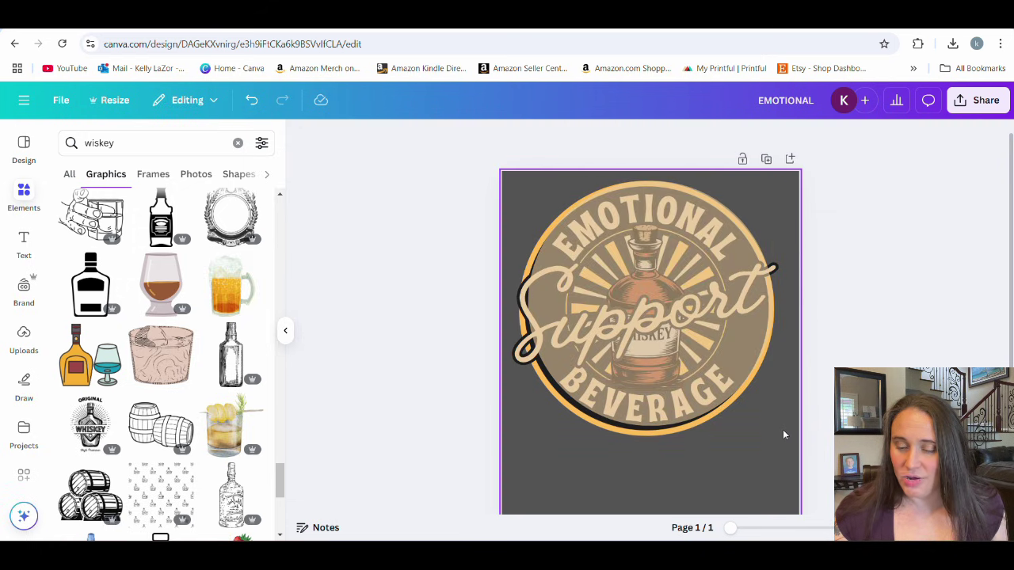
Step: Nudge the badge group into alignment with the translucent circle
{"action": "left_click", "coordinate": [745, 431]}
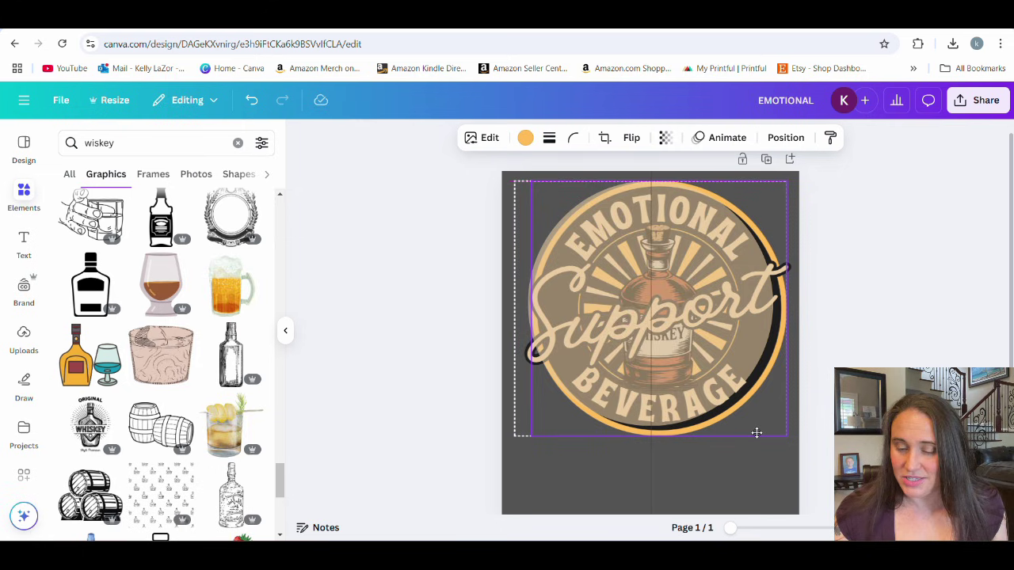
{"action": "left_click_drag", "start_coordinate": [748, 431], "coordinate": [752, 430]}
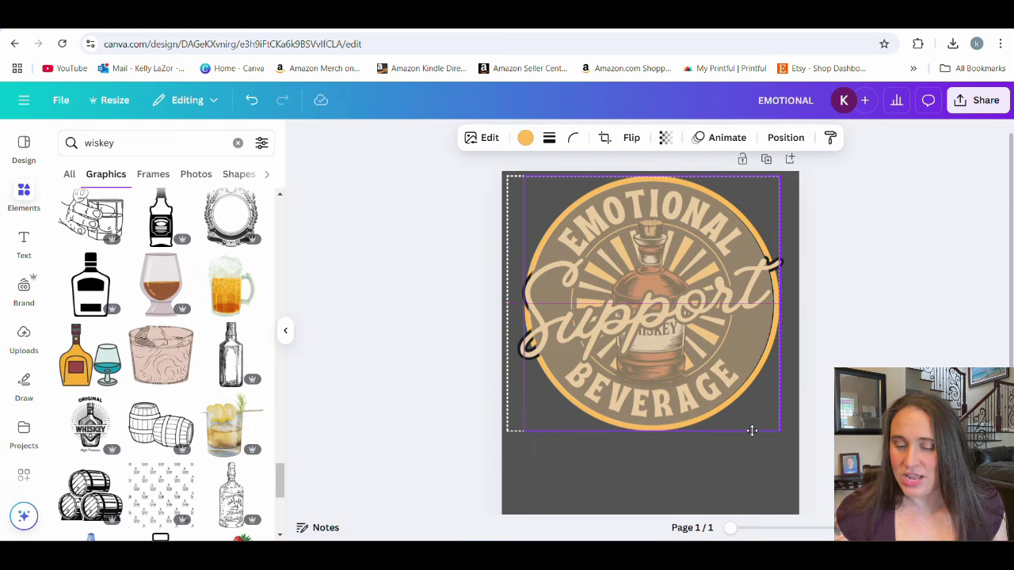
{"action": "left_click_drag", "start_coordinate": [752, 430], "coordinate": [753, 430]}
{"action": "left_click", "coordinate": [946, 330]}
Step: Delete the beige guide circle, leaving only the realigned badge
{"action": "left_click", "coordinate": [625, 339]}
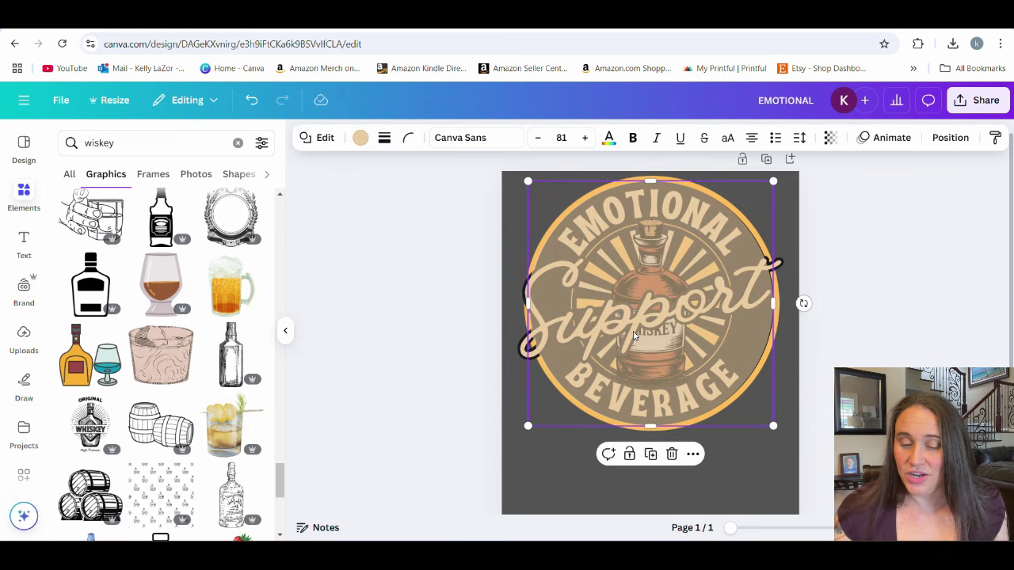
{"action": "left_click", "coordinate": [791, 370]}
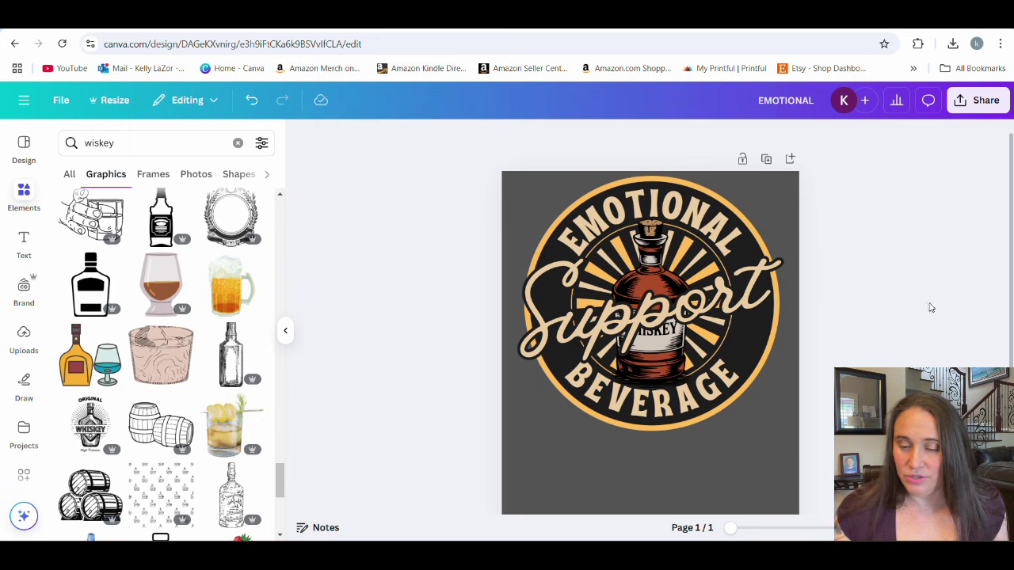
{"action": "left_click", "coordinate": [780, 353]}
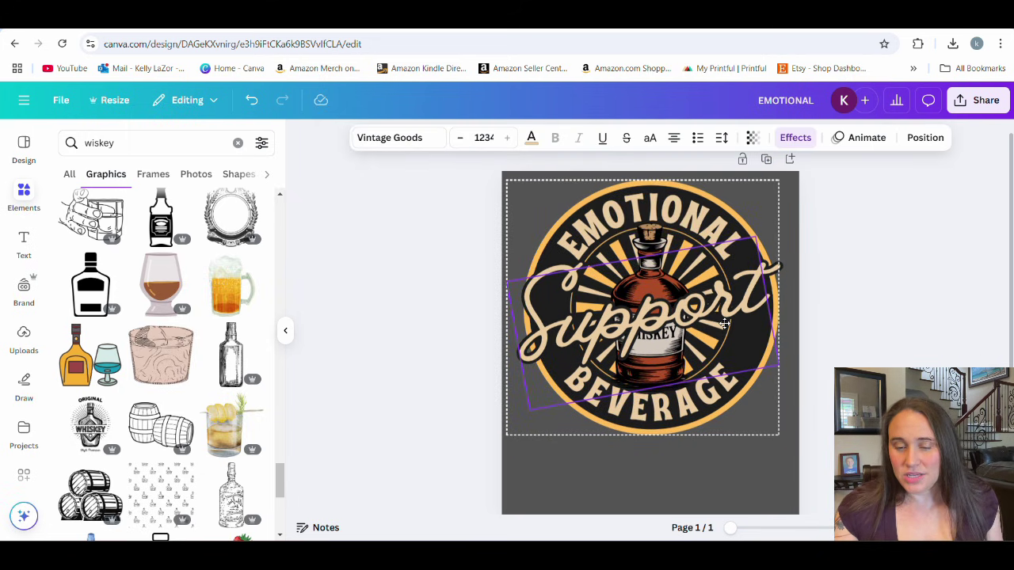
{"action": "left_click", "coordinate": [914, 273]}
Step: Change the page background from dark grey to the black Document colors swatch
{"action": "scroll", "coordinate": [915, 289], "scroll_direction": "down", "scroll_amount": 1}
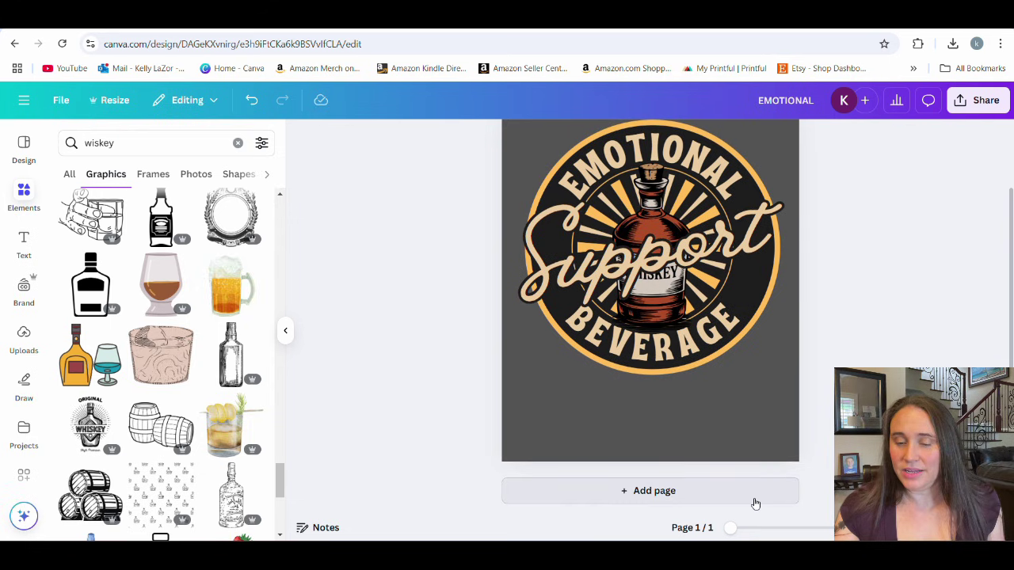
{"action": "left_click", "coordinate": [794, 453]}
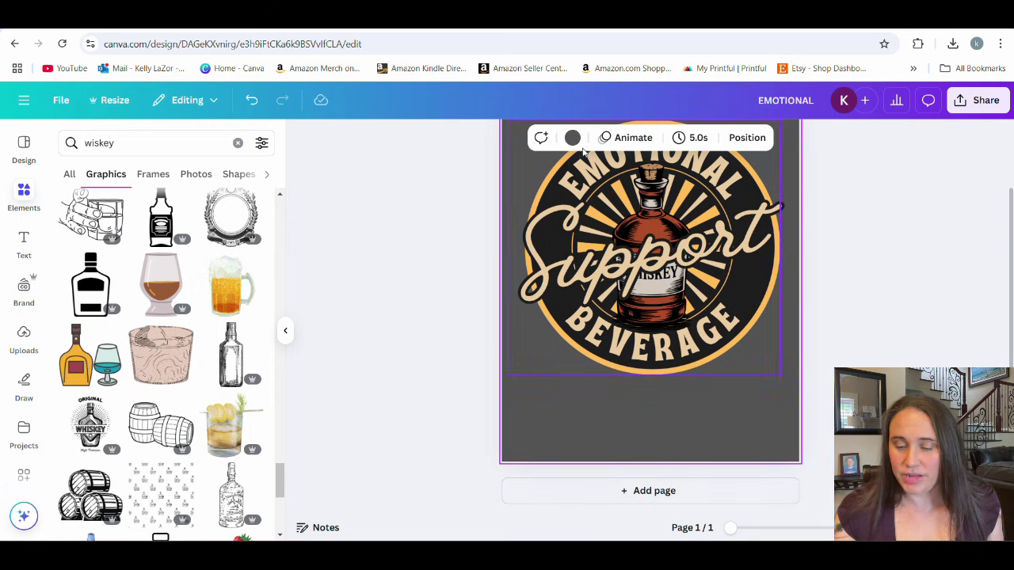
{"action": "left_click", "coordinate": [571, 137]}
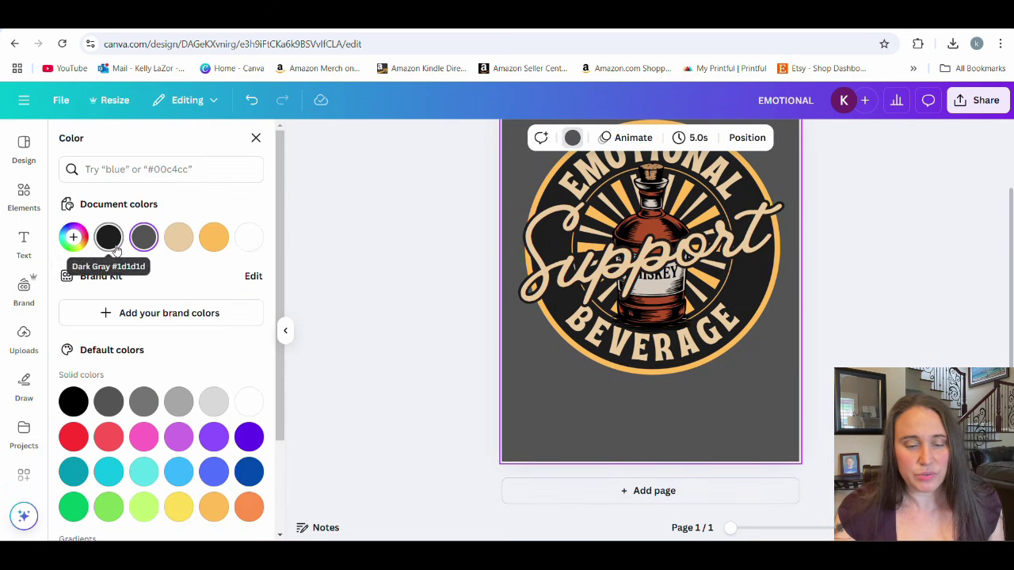
{"action": "left_click", "coordinate": [109, 237]}
{"action": "left_click", "coordinate": [853, 318]}
{"action": "scroll", "coordinate": [853, 318], "scroll_direction": "up", "scroll_amount": 1}
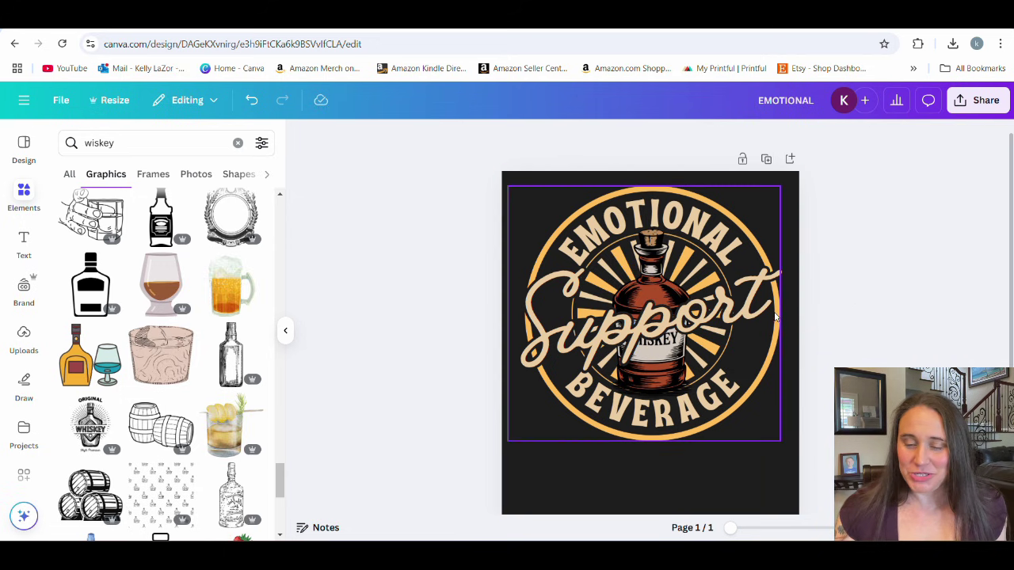
Step: Rename the design to 'EMOTIONAL support whiskey'
{"action": "left_click", "coordinate": [820, 101]}
{"action": "type", "text": "support"}
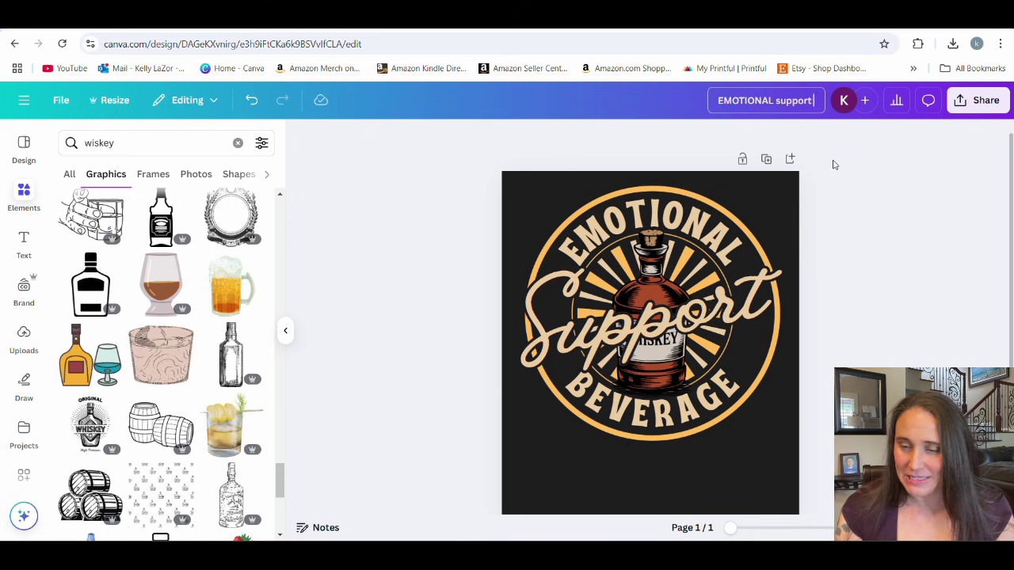
{"action": "type", "text": " whiskey"}
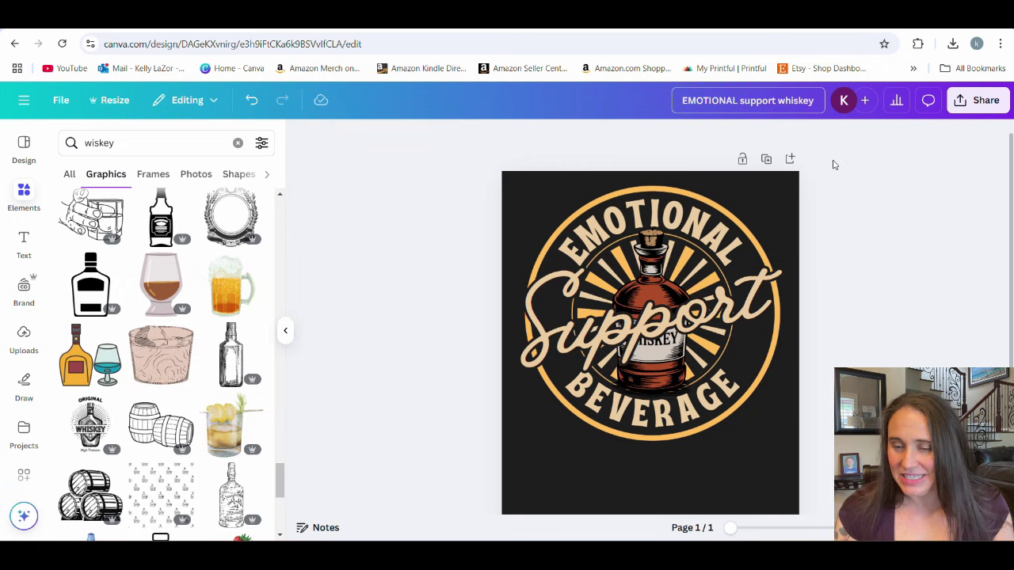
{"action": "key", "text": "Return"}
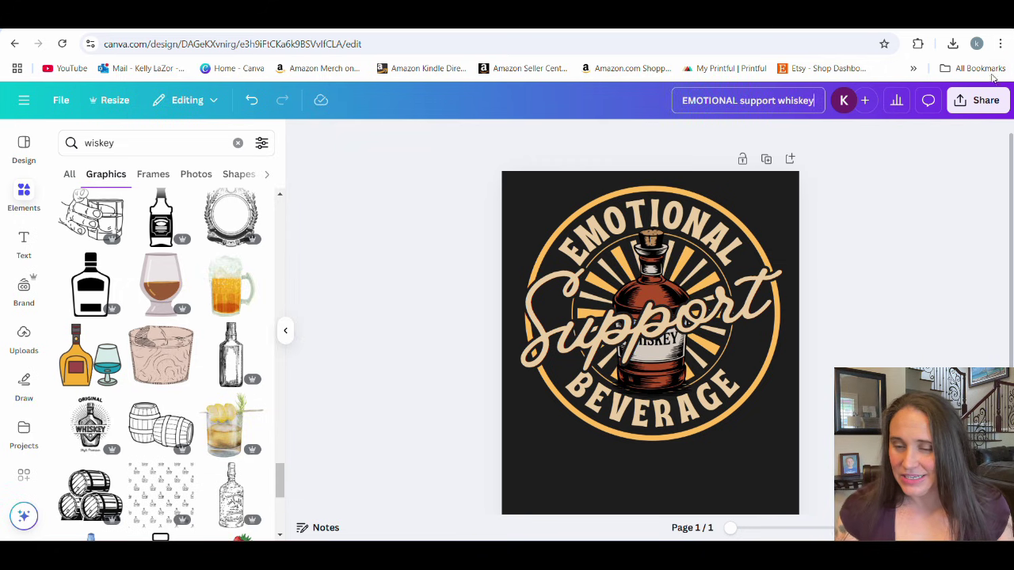
Step: Download the design as a PNG with a transparent background
{"action": "left_click", "coordinate": [977, 101]}
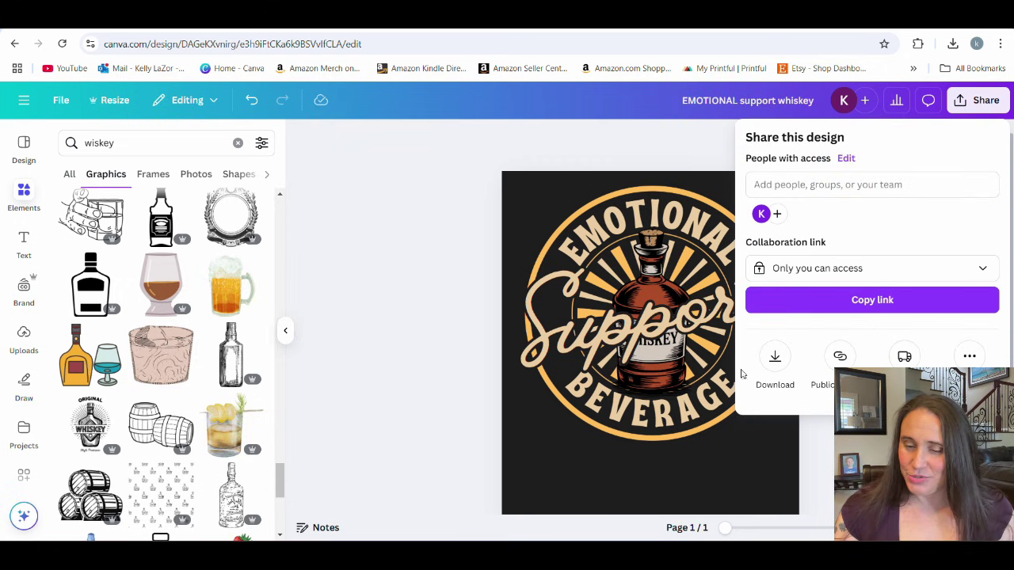
{"action": "left_click", "coordinate": [775, 356]}
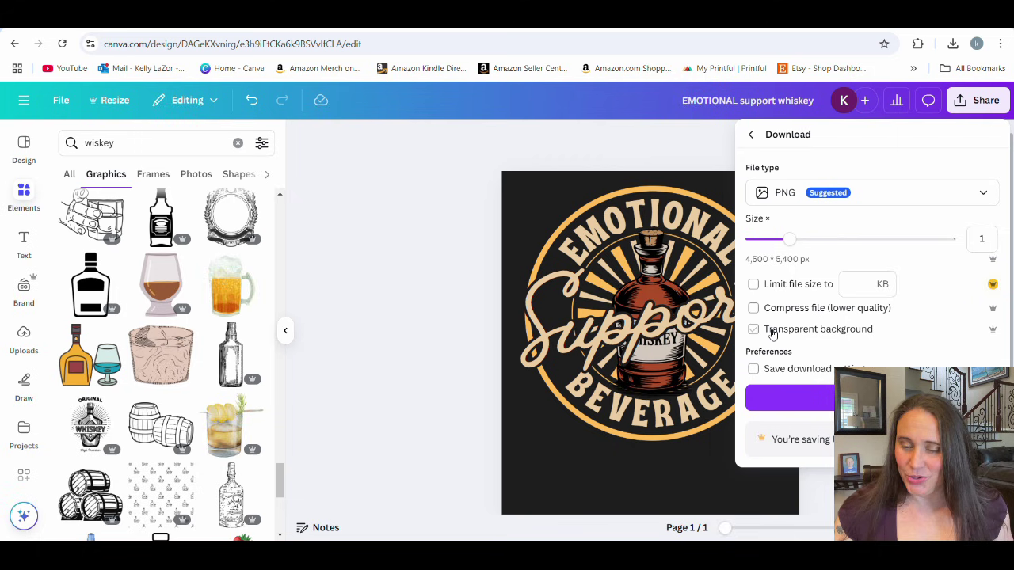
{"action": "left_click", "coordinate": [772, 332]}
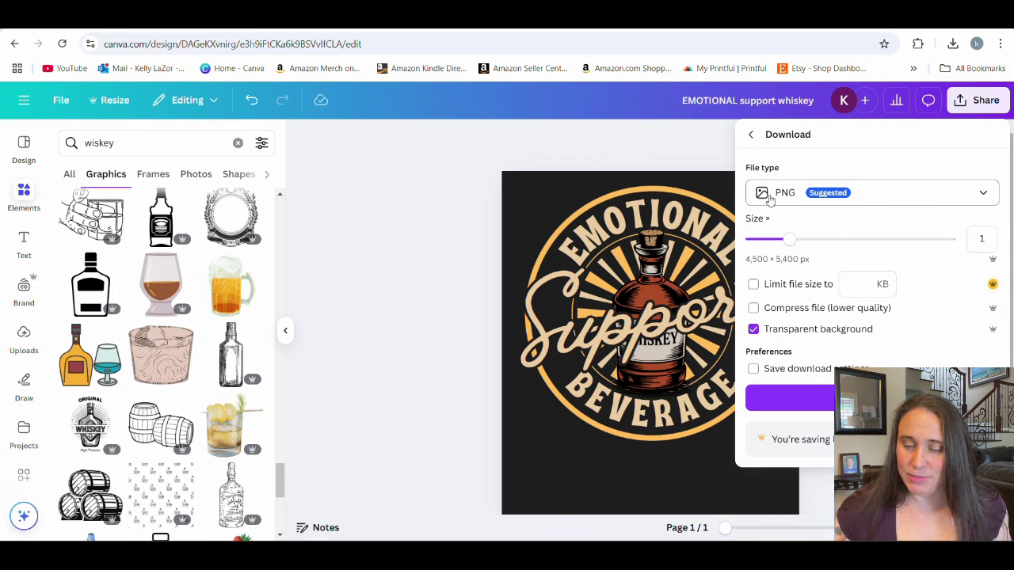
{"action": "left_click", "coordinate": [789, 398]}
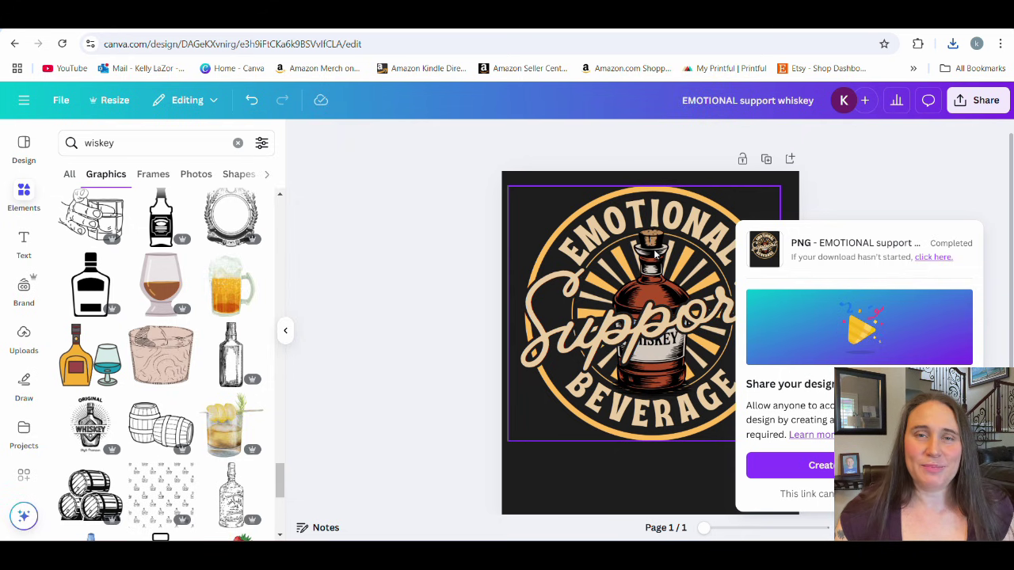
{"action": "left_click", "coordinate": [449, 225]}
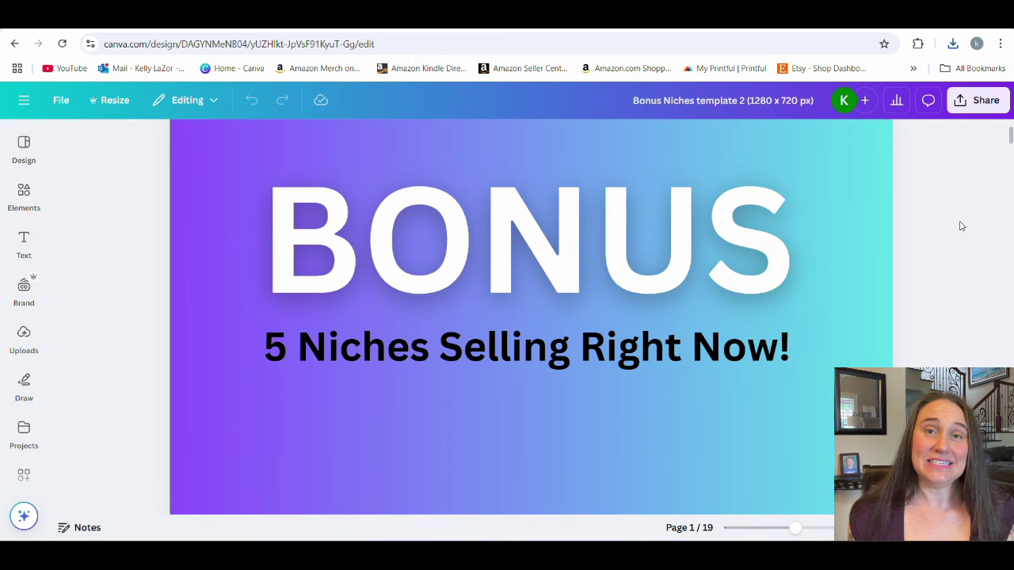
Step: Scroll the Bonus Niches design down to page 4 with its five whiskey slogans
{"action": "scroll", "coordinate": [966, 231], "scroll_direction": "down", "scroll_amount": 15}
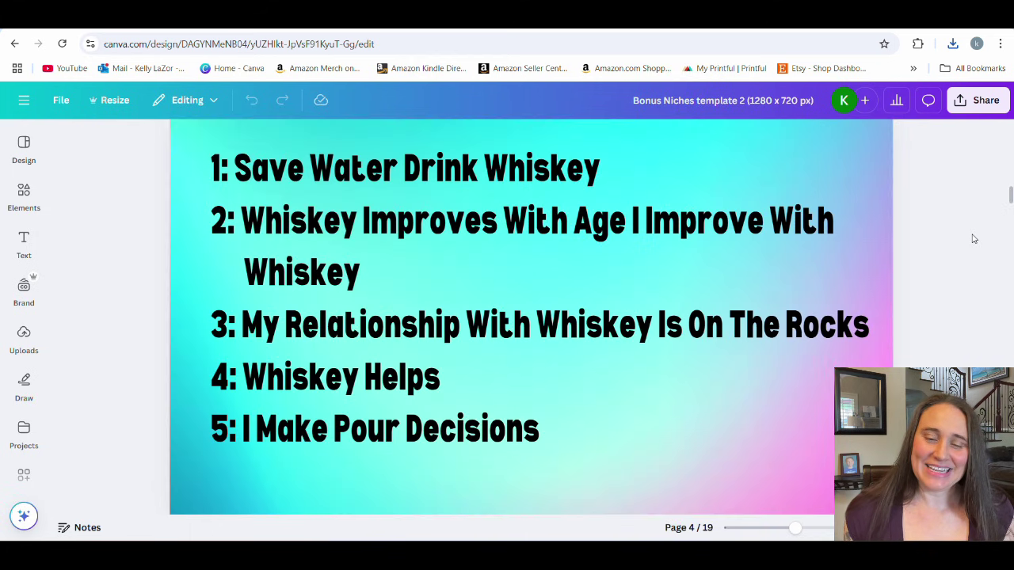